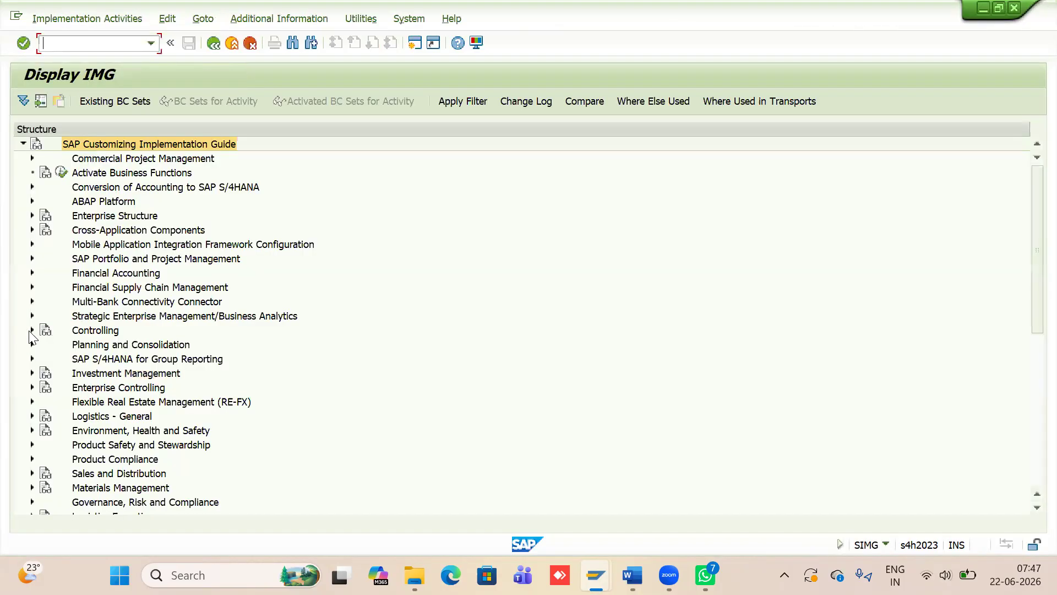
Step: Open the Maintain Versions activity under Controlling, General Controlling, Organization in the implementation guide
click(32, 330)
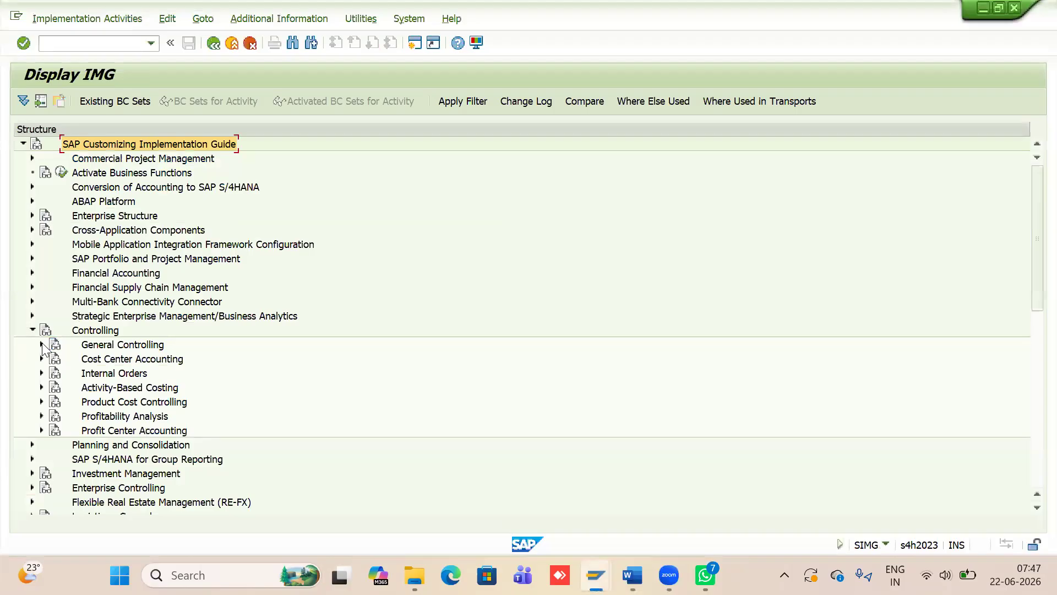
click(42, 345)
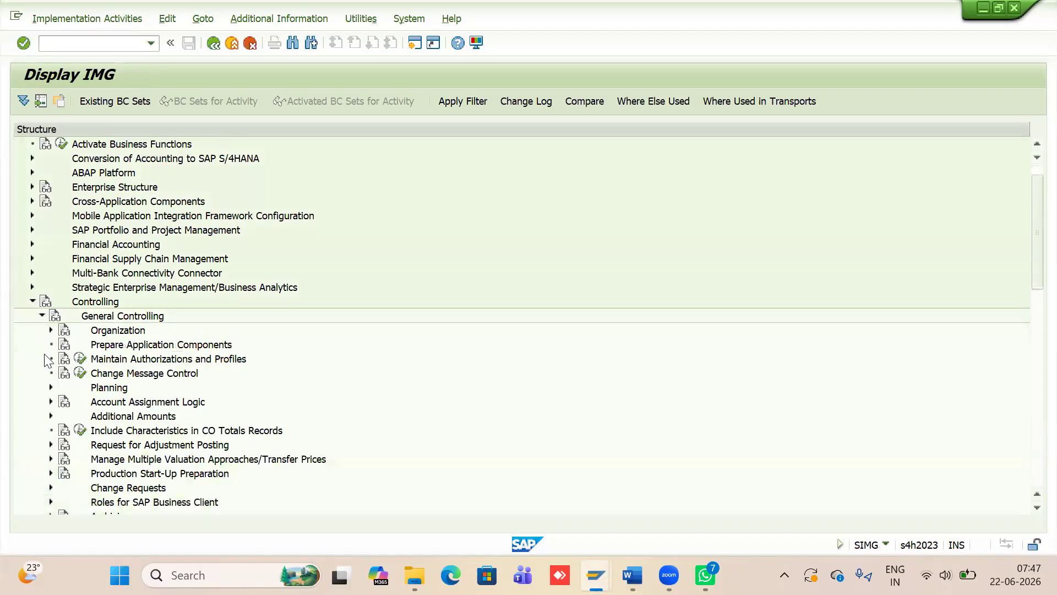
click(51, 330)
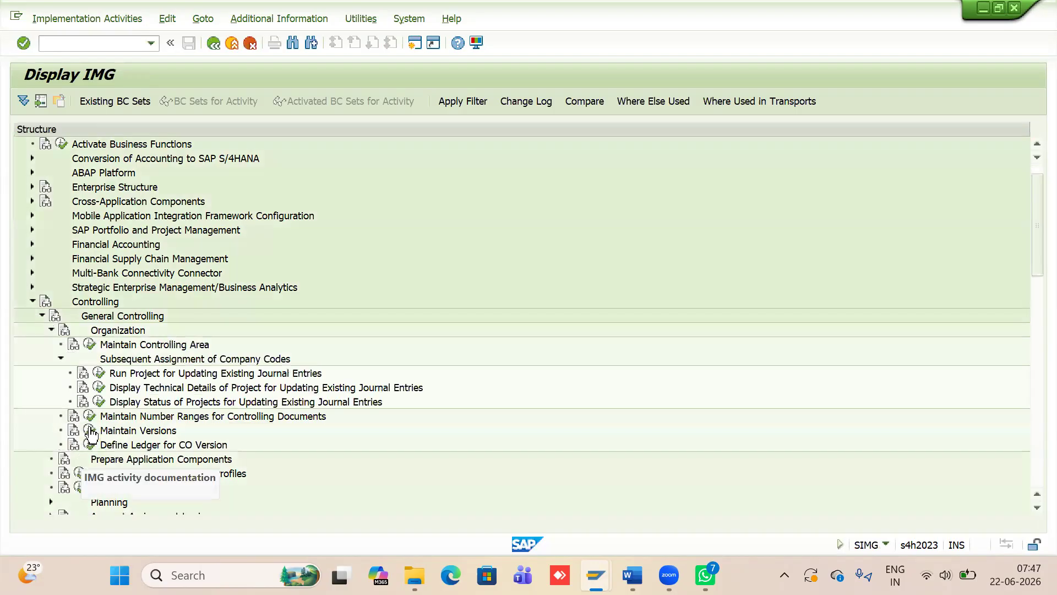
click(91, 431)
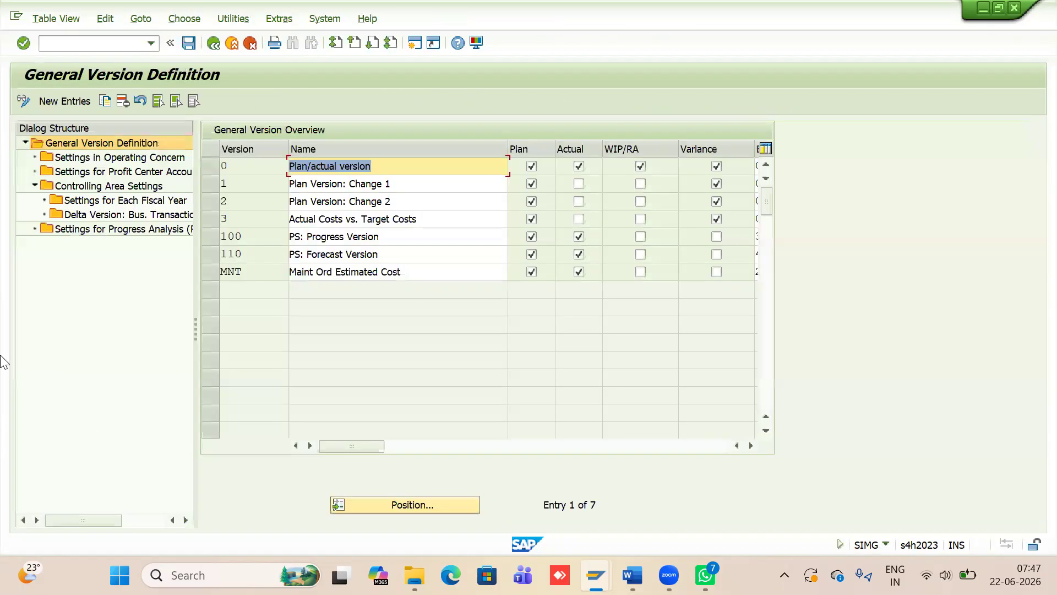
Step: Select version 0 and open its Settings for Each Fiscal Year for controlling area 2180
click(214, 164)
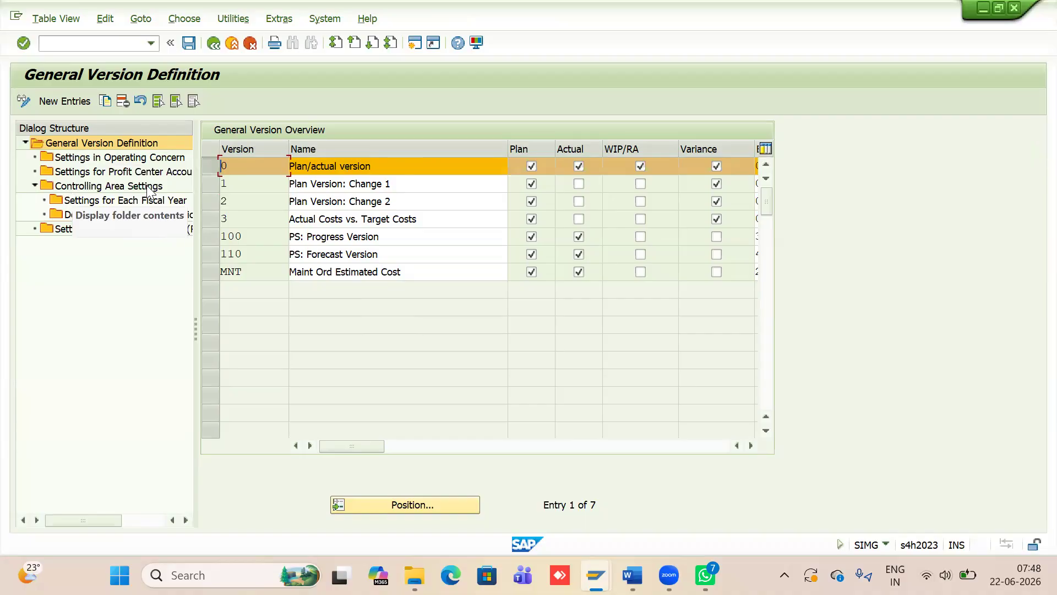
click(91, 202)
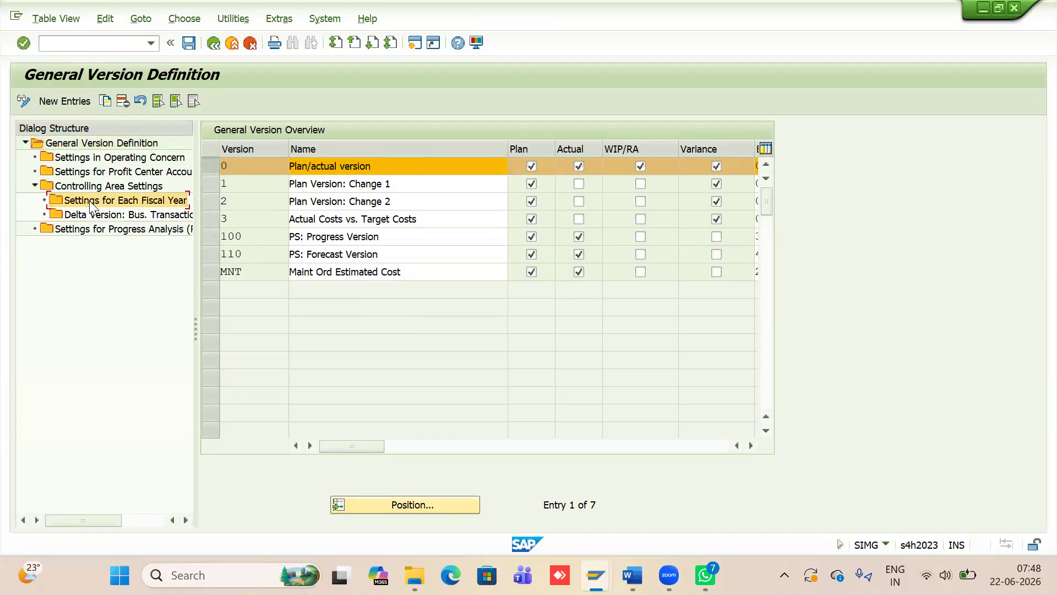
double_click(89, 201)
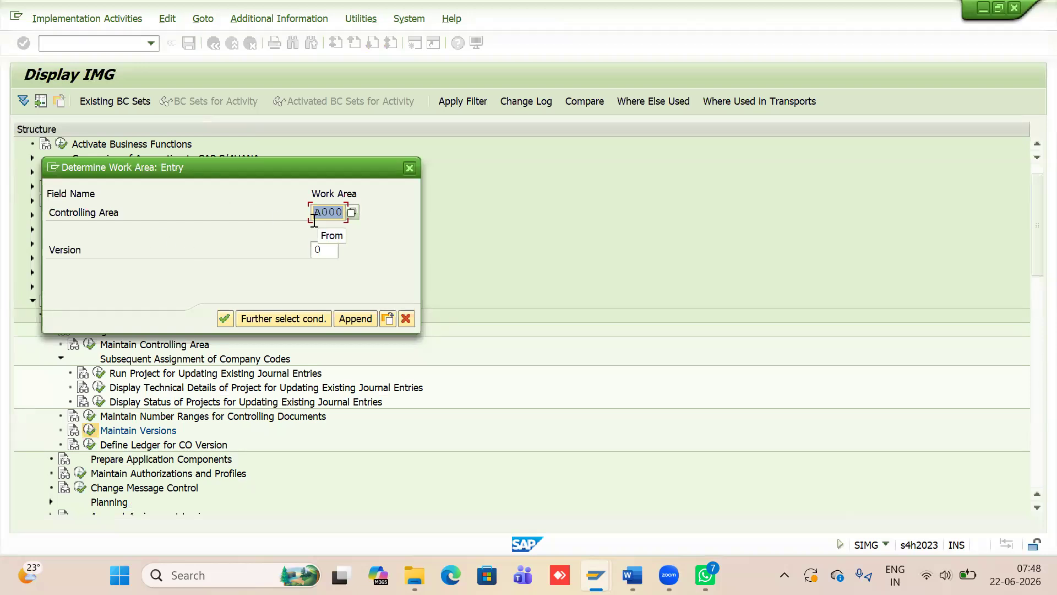
text(bm)
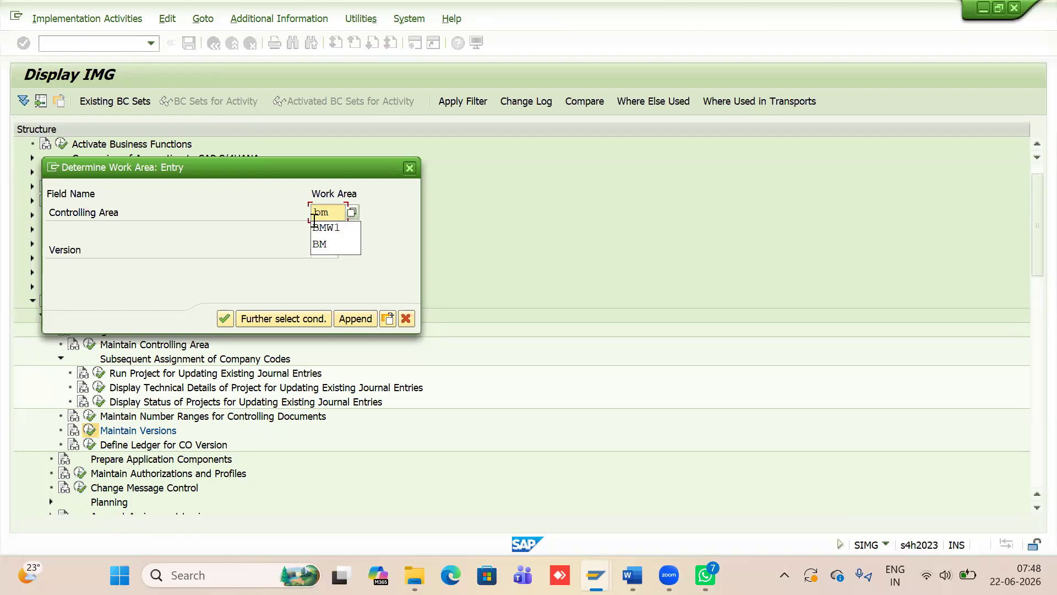
key(BackSpace)
key(BackSpace)
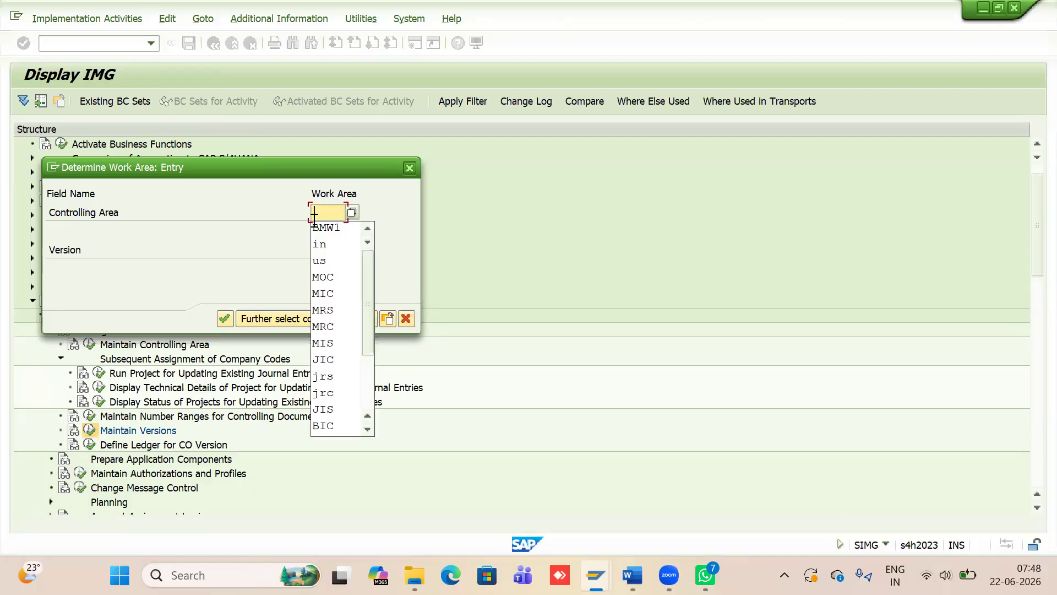
text(2180)
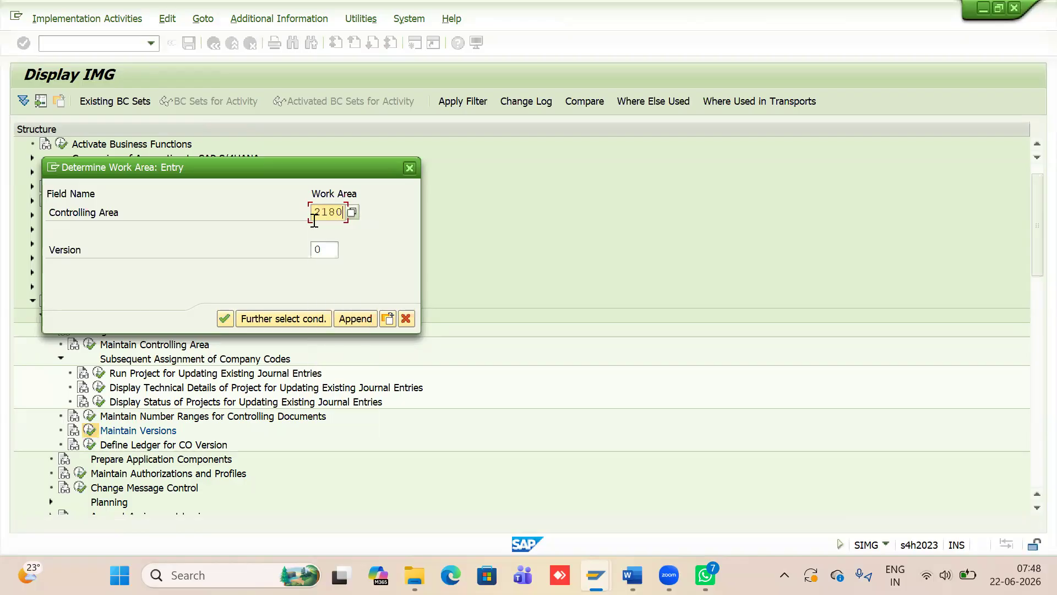
click(225, 318)
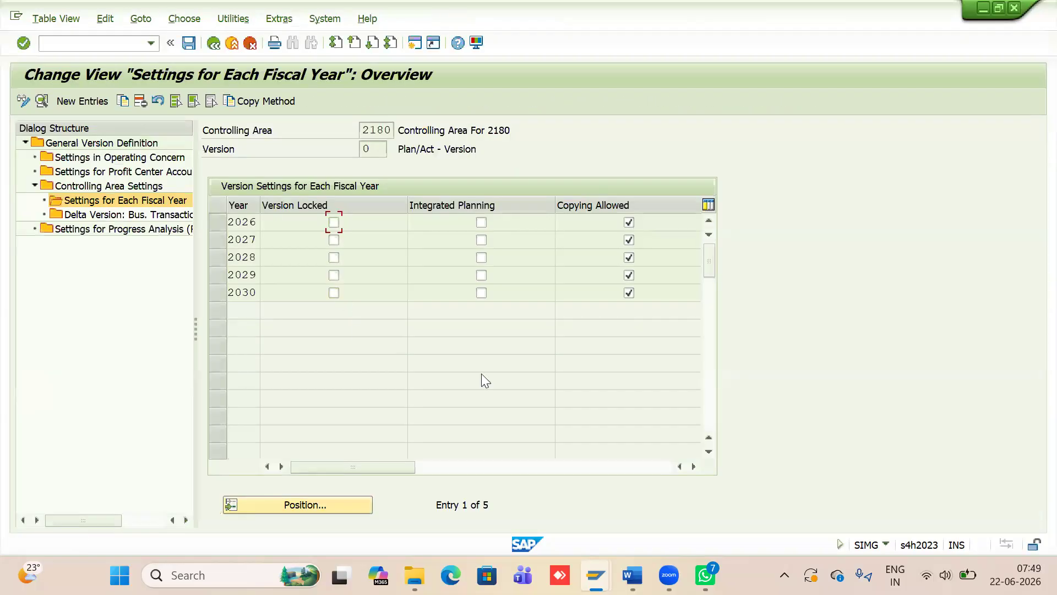
Step: Switch to the Word training material, read the Maintain Versions instructions, and return to SAP
mouse_move(633, 574)
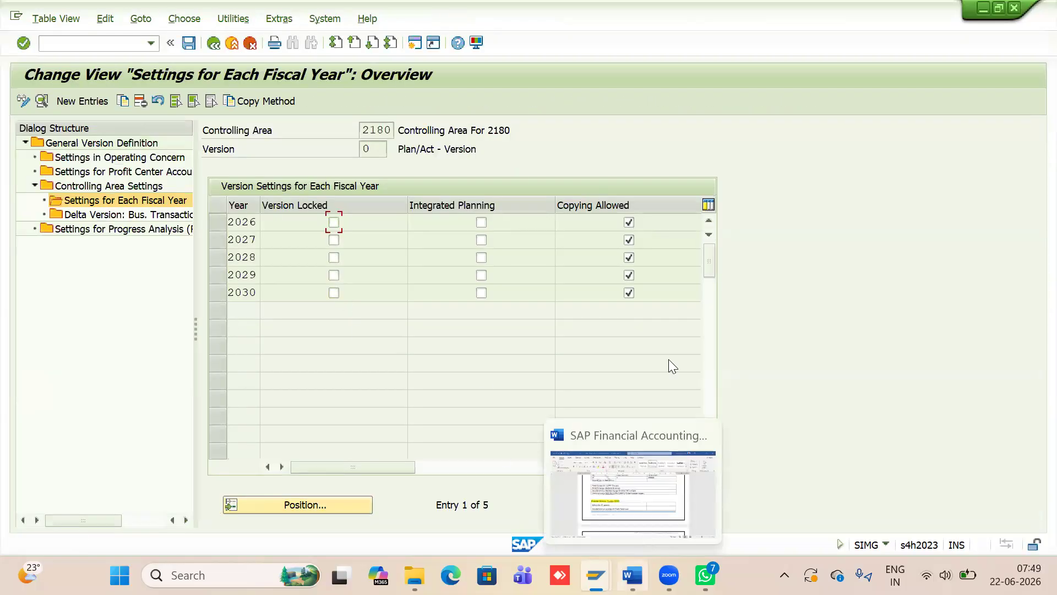
click(649, 475)
scroll(498, 336, down, 1)
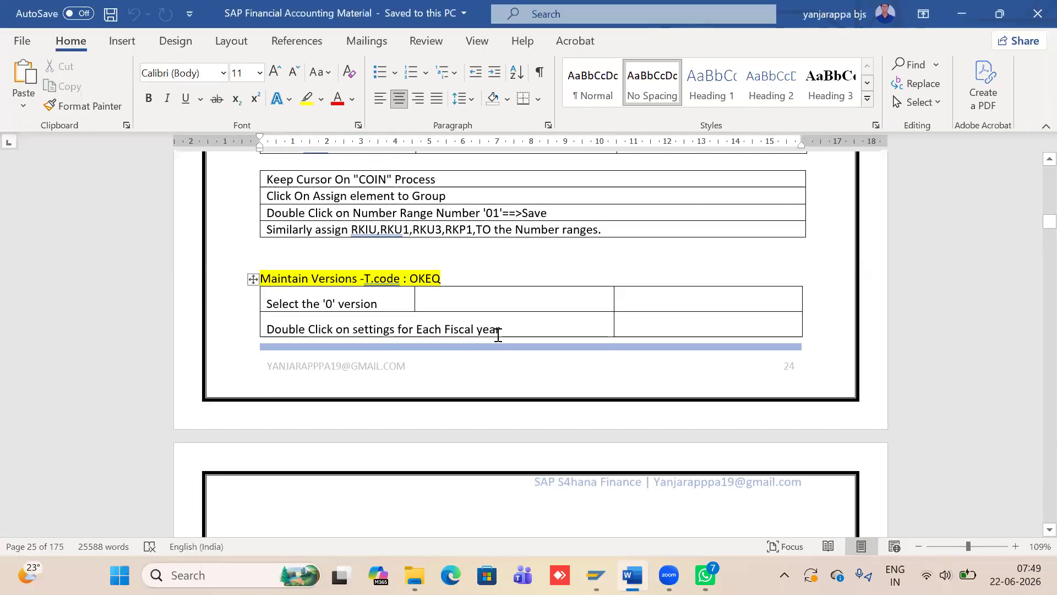
scroll(422, 309, down, 6)
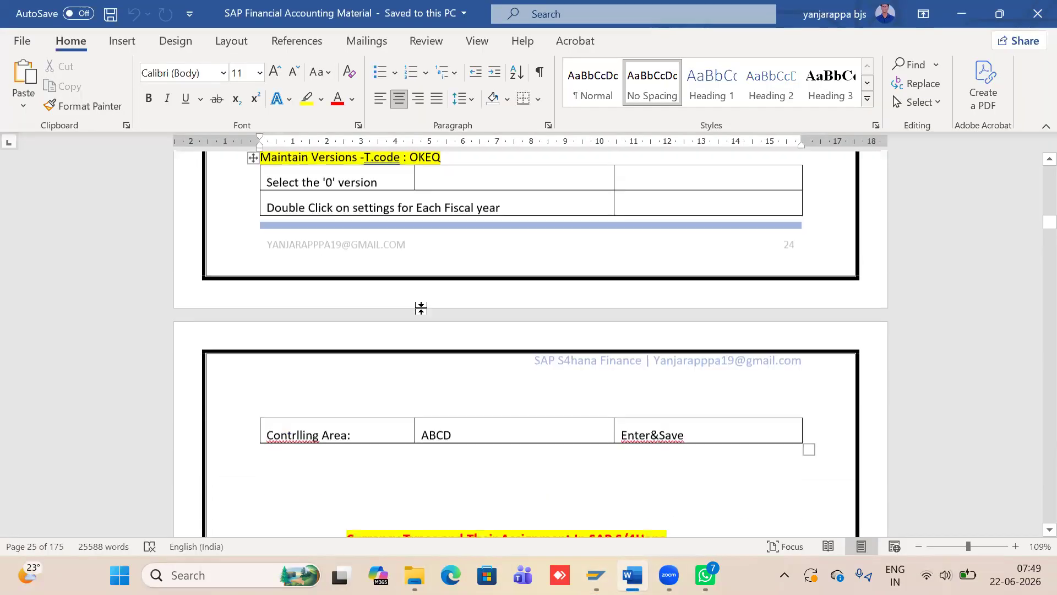
key(alt+Tab)
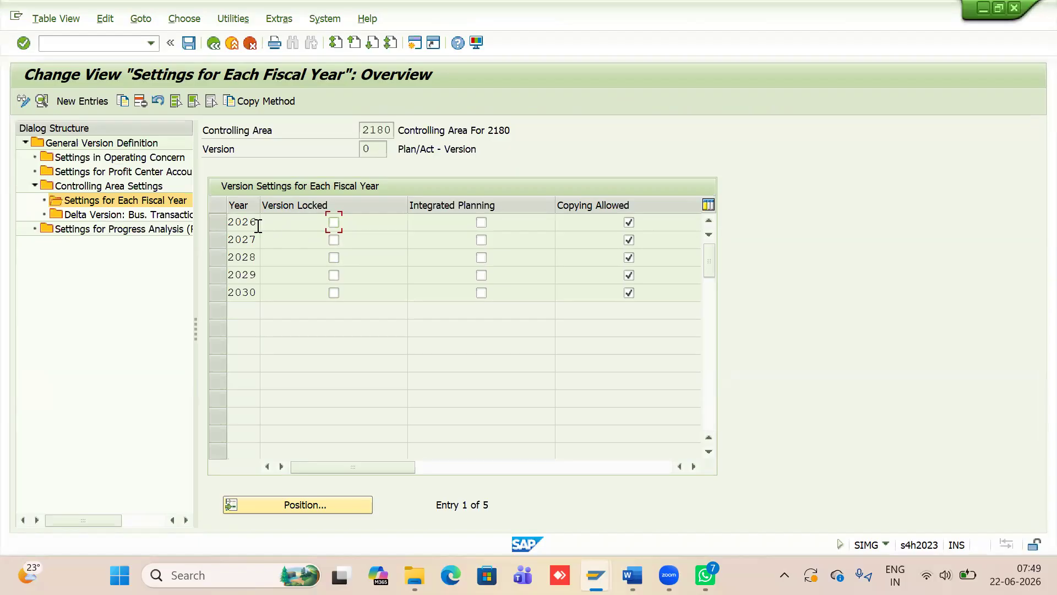
Step: Open the 2026 fiscal year details, enable Integrated Planning and set the exchange rate type to M
click(217, 222)
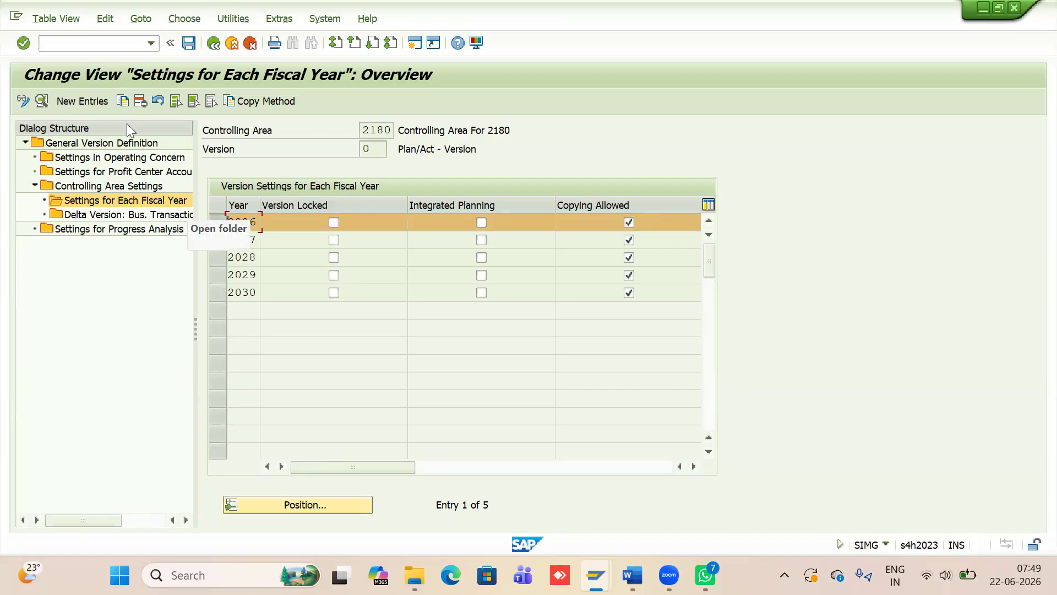
click(41, 101)
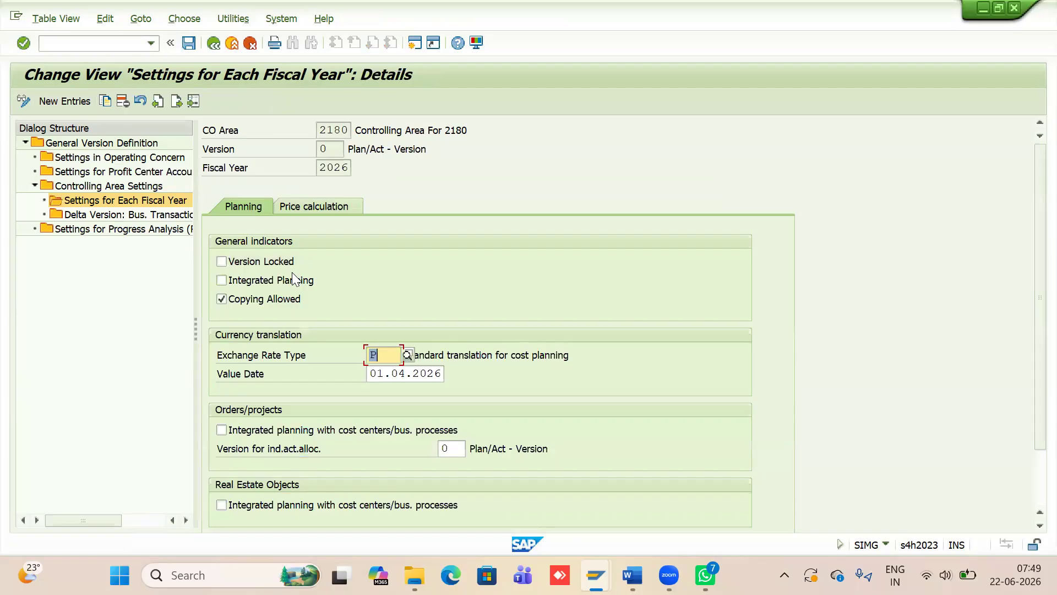
click(263, 280)
drag(385, 357, 315, 361)
key(BackSpace)
text(M)
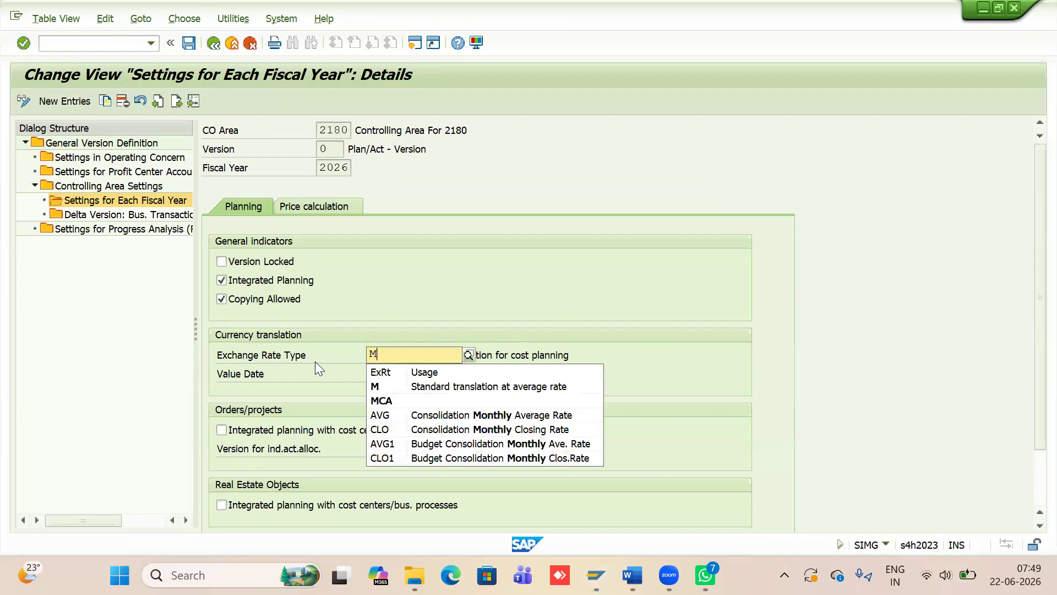
click(391, 388)
Step: Save the 2026 settings and execute the version change in the background with output device LP01
key(ctrl+s)
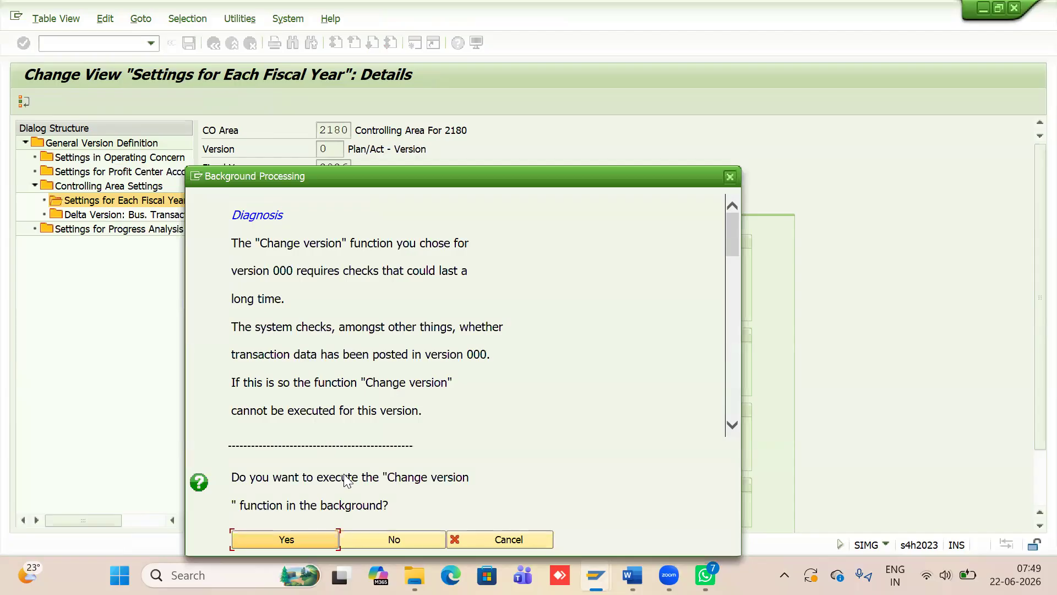
click(291, 534)
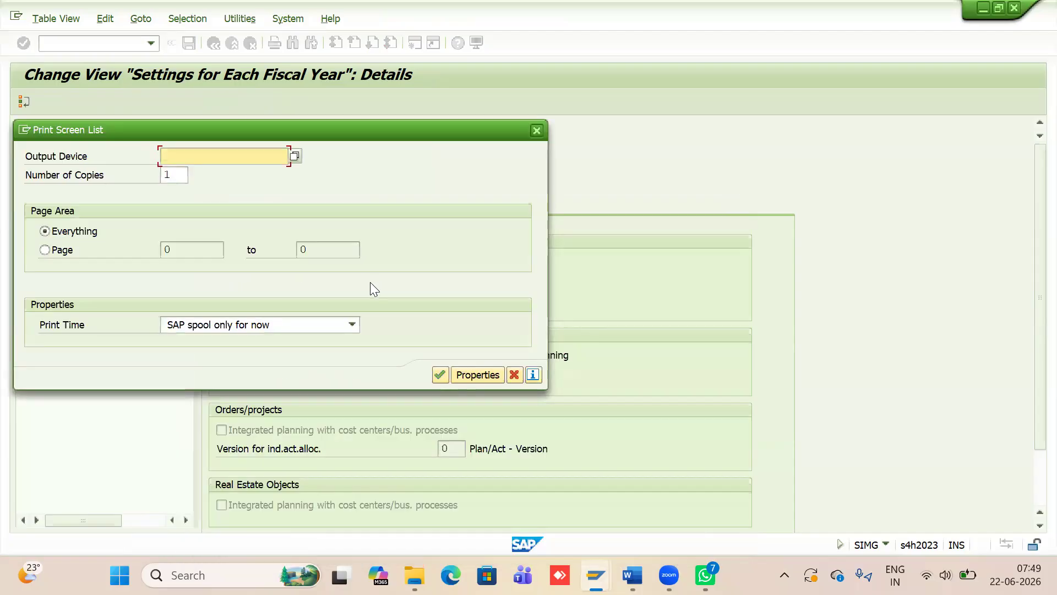
text(LP))
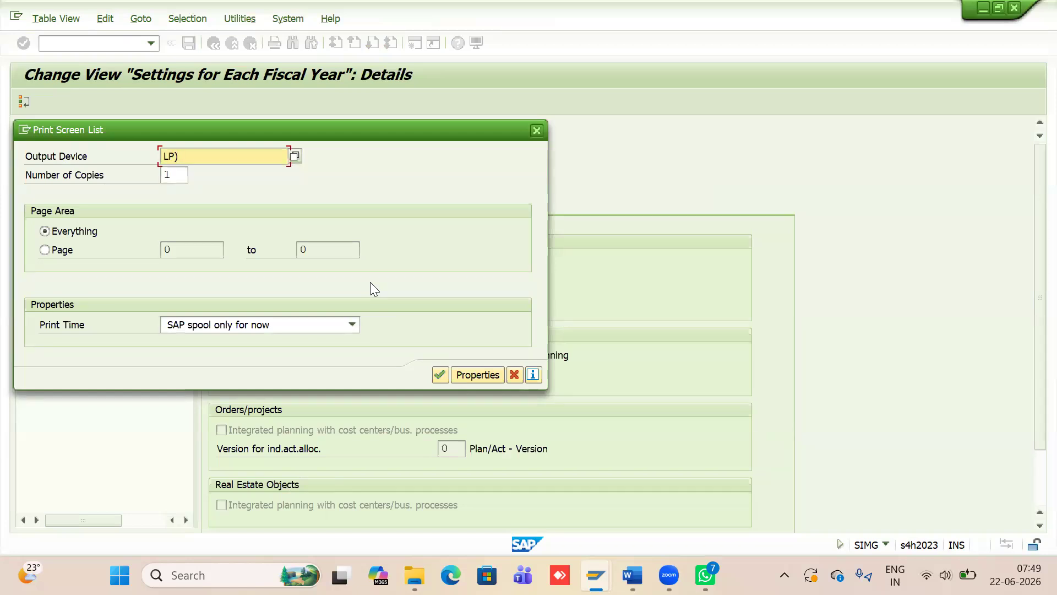
key(BackSpace)
text(01)
click(440, 374)
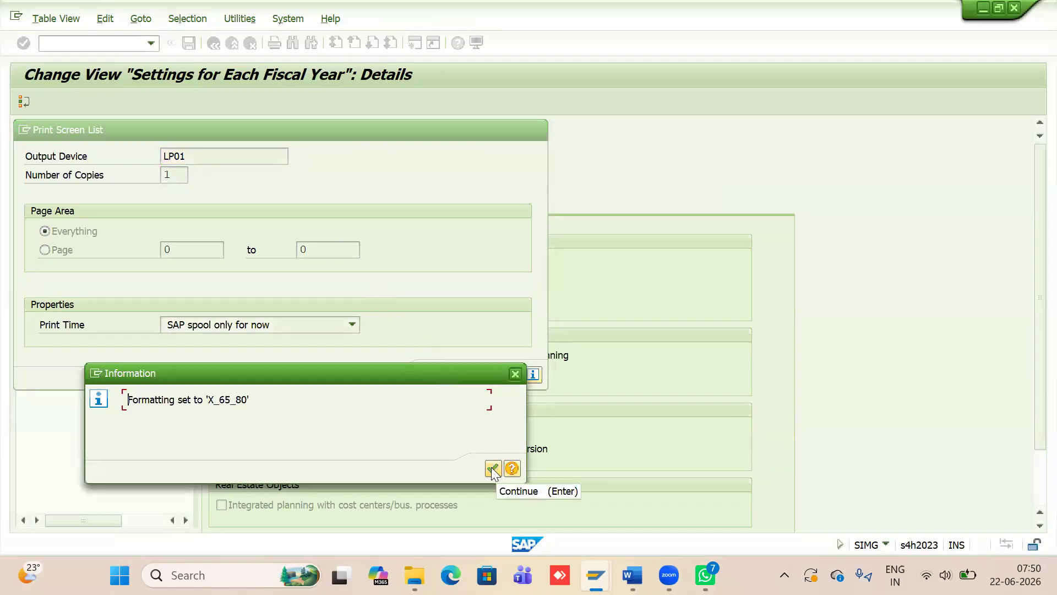
click(493, 469)
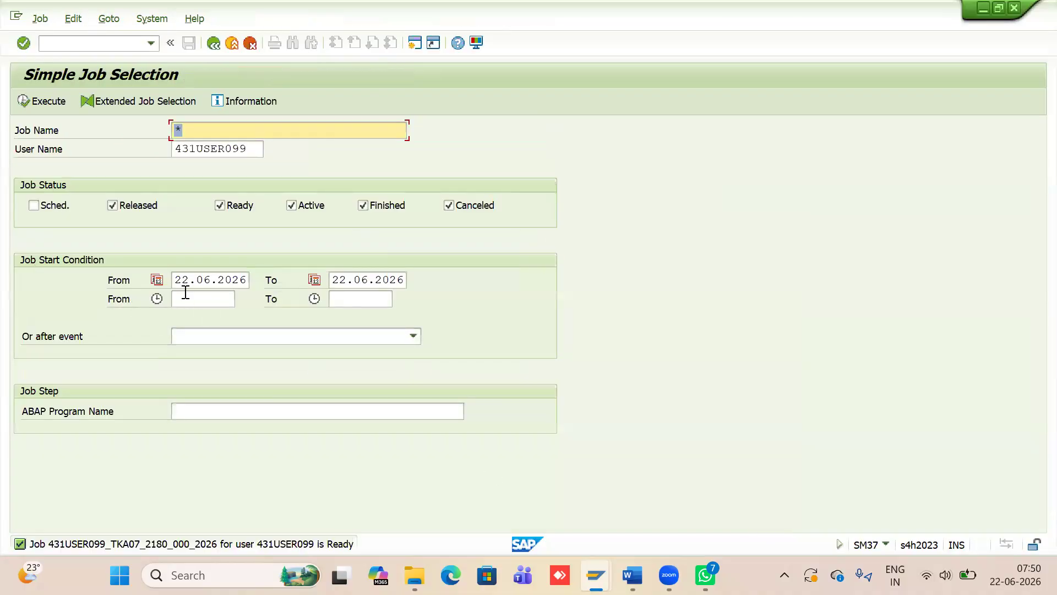
Step: Check the status of the background job in the job overview and go back to SAP Easy Access
click(39, 103)
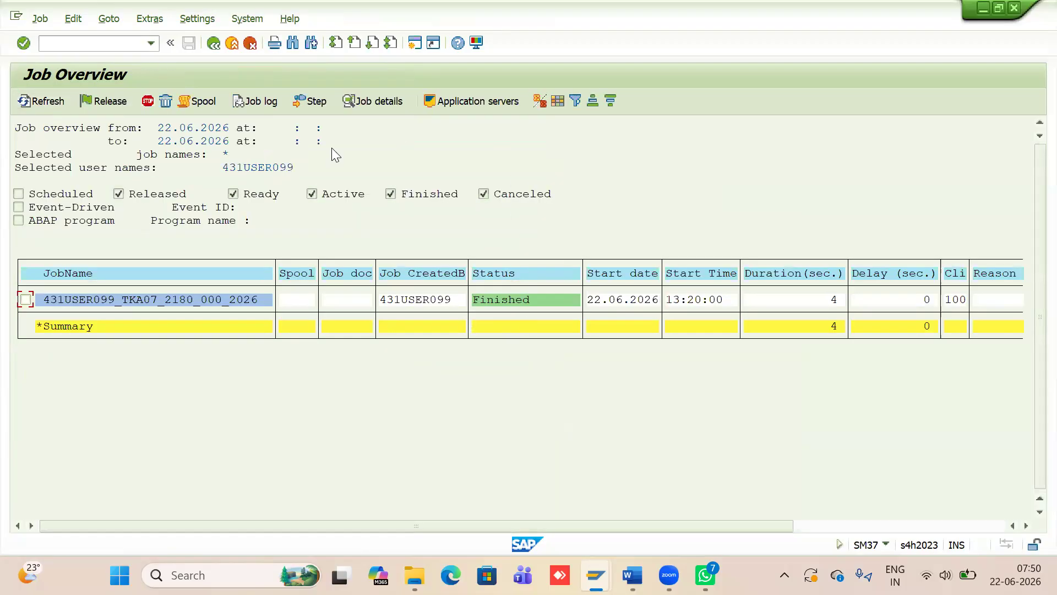
click(213, 44)
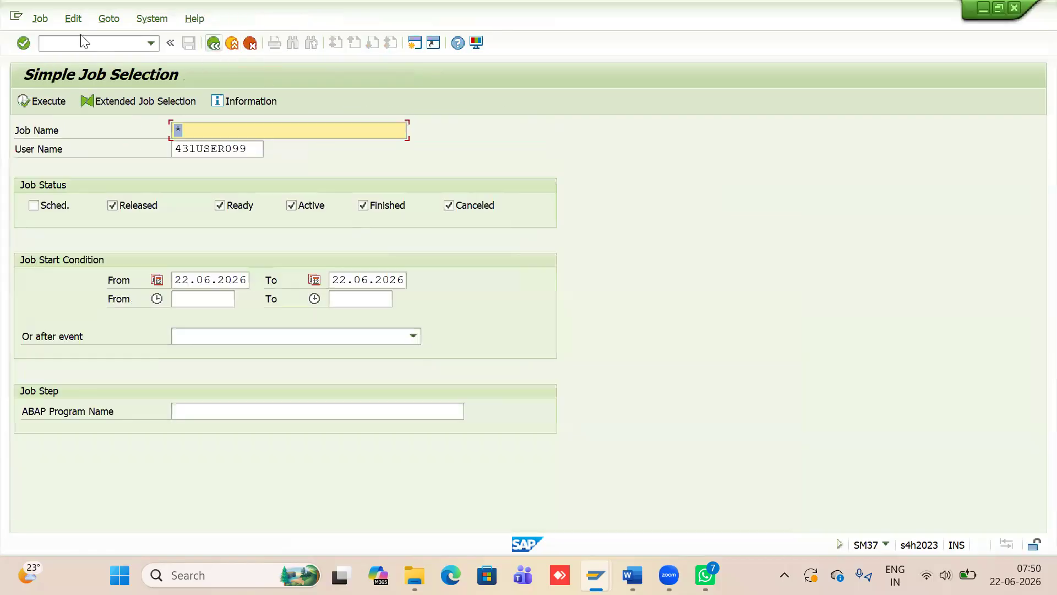
click(213, 44)
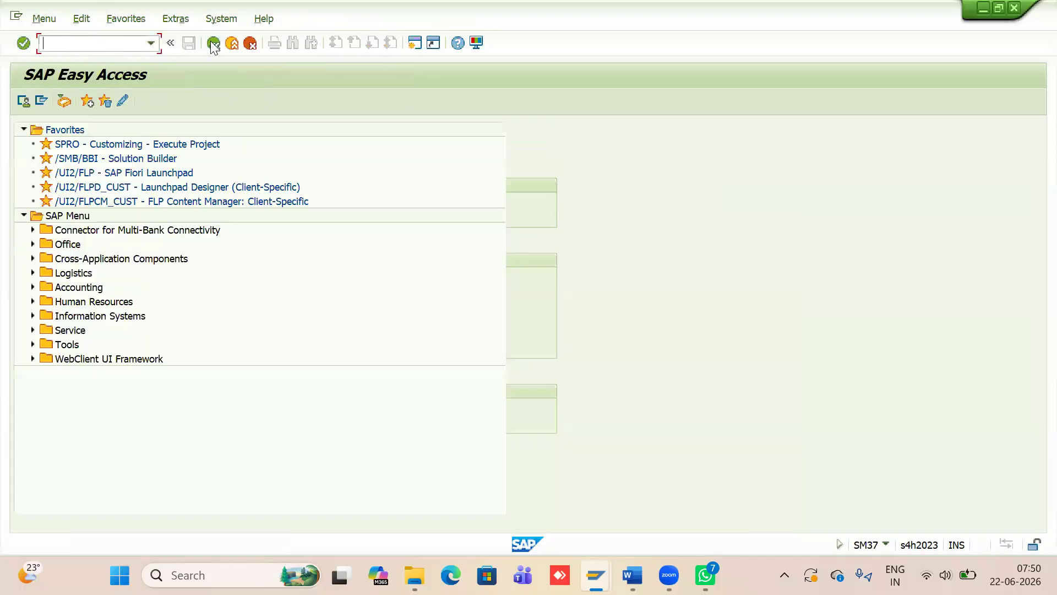
text(o)
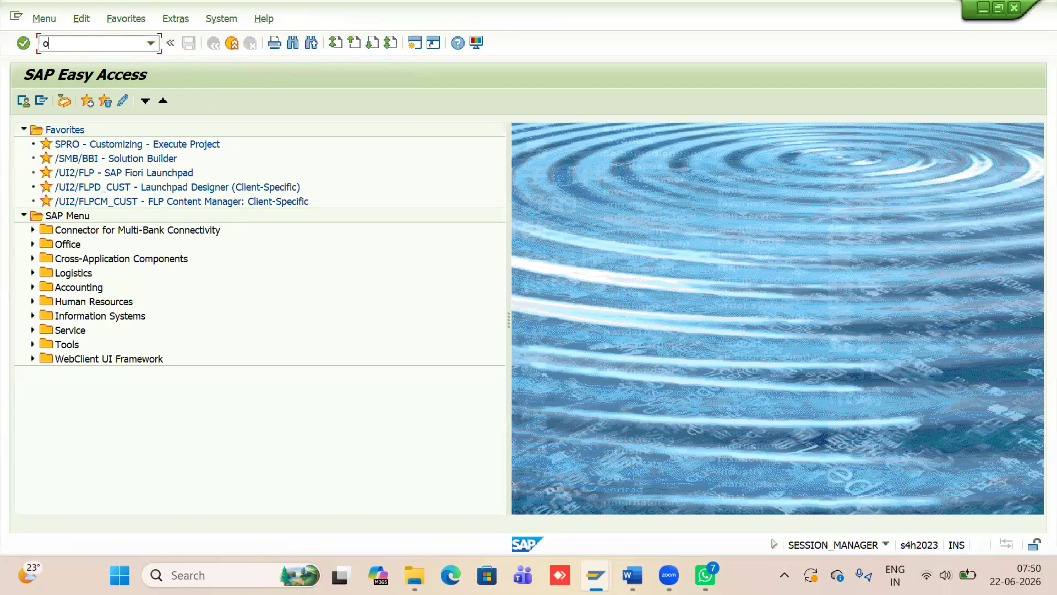
text(ko)
key(BackSpace)
text(eon)
key(Return)
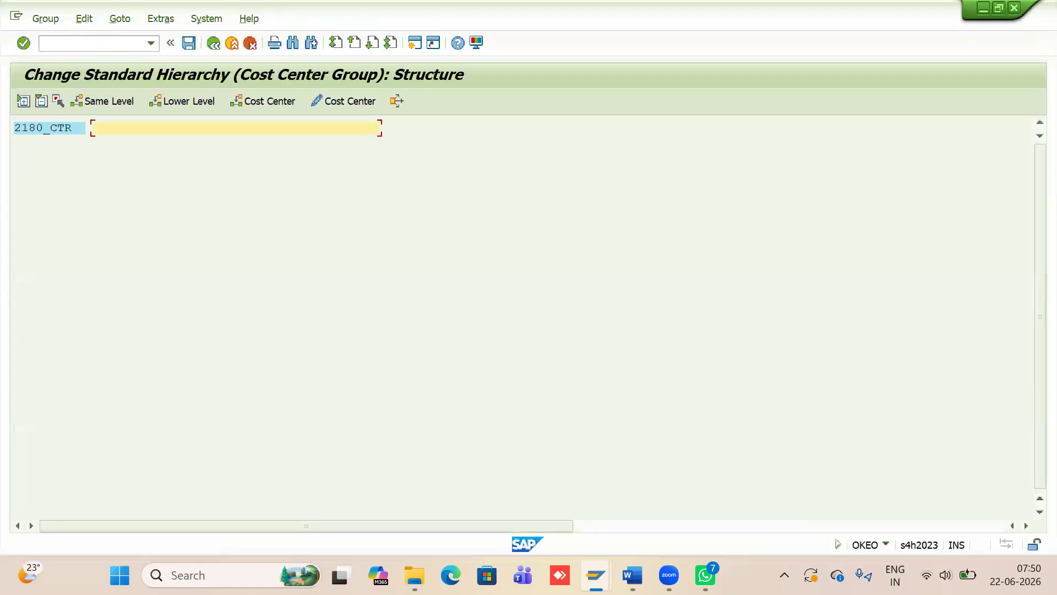
click(116, 44)
text(/n)
key(Return)
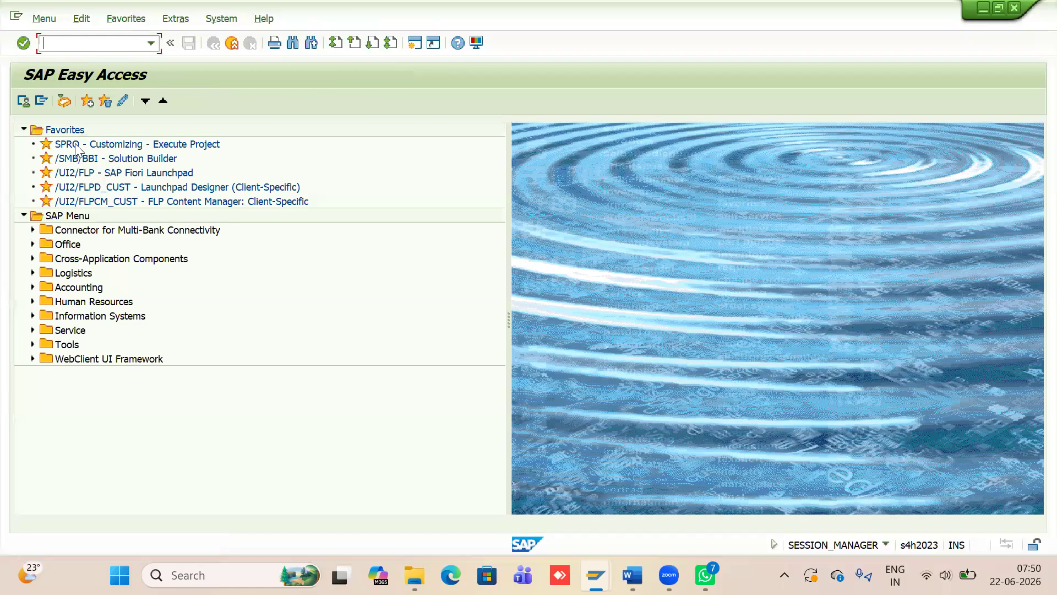
Step: Open the SAP Reference IMG from the SPRO favorite and reopen Maintain Versions in the General Controlling organization settings
double_click(75, 145)
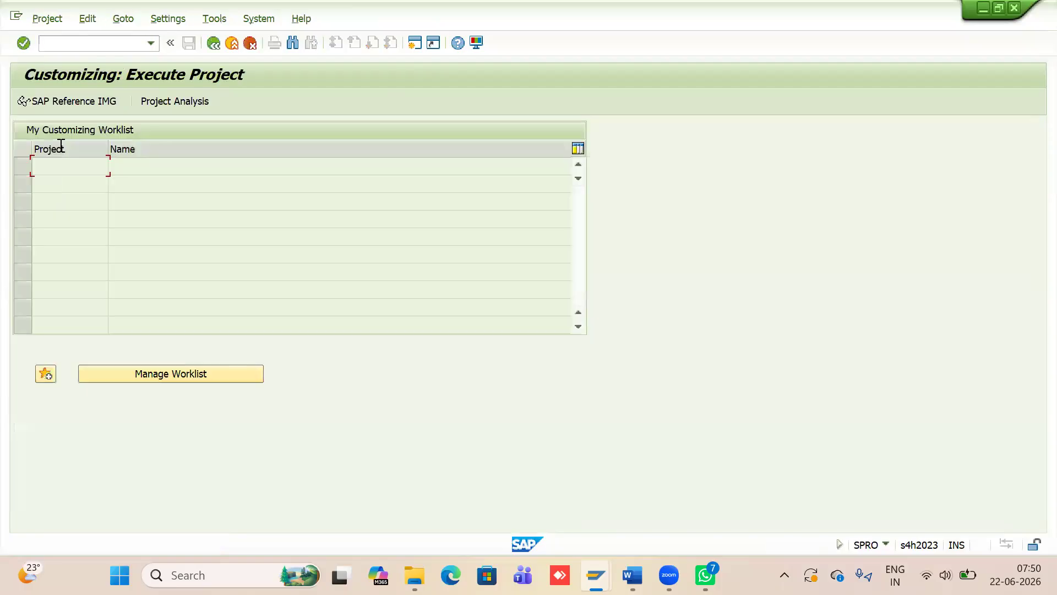
click(54, 99)
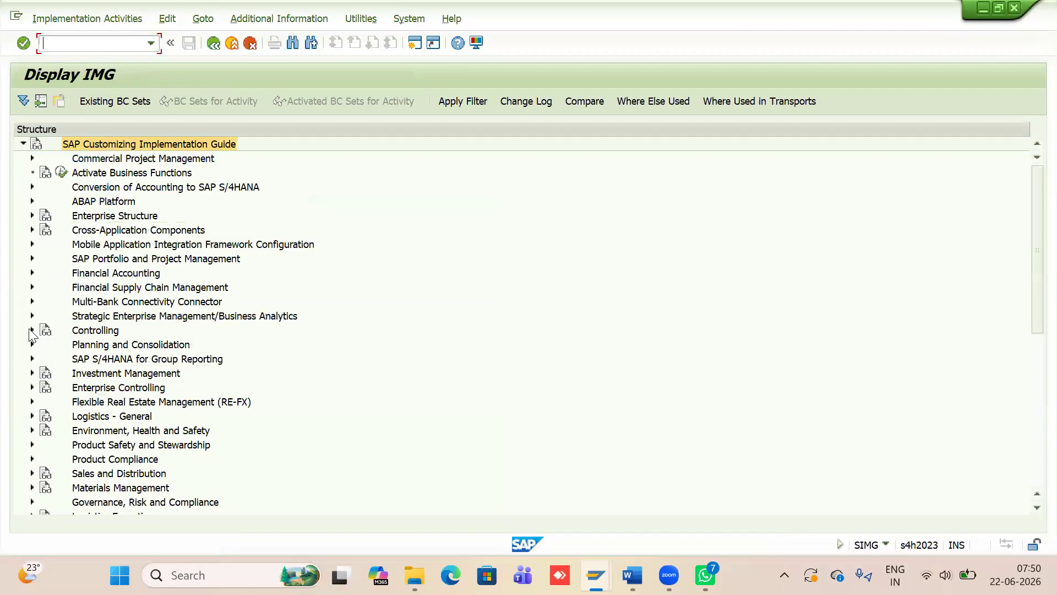
click(32, 331)
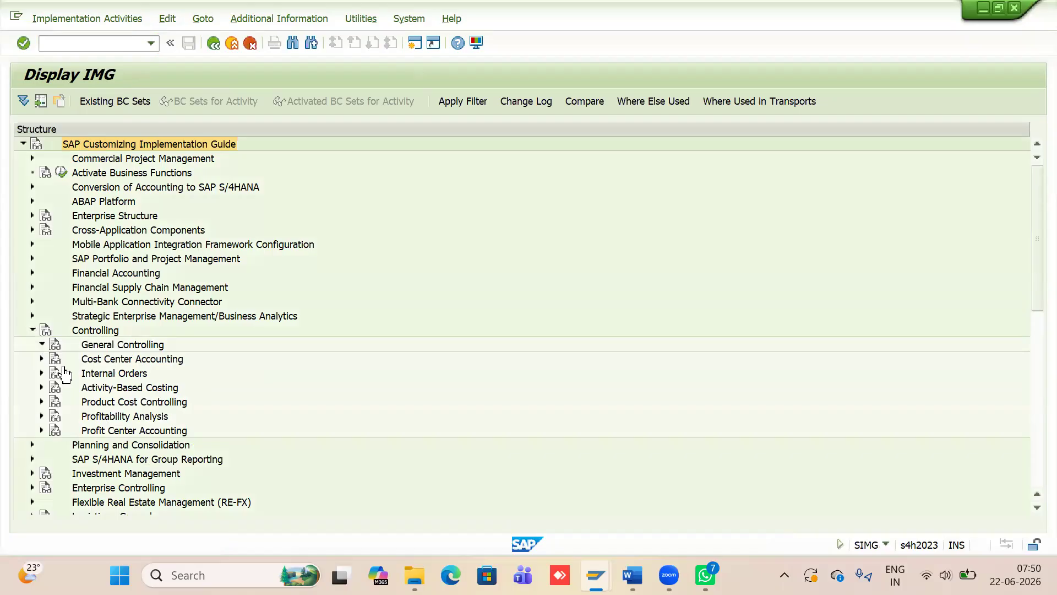
click(42, 345)
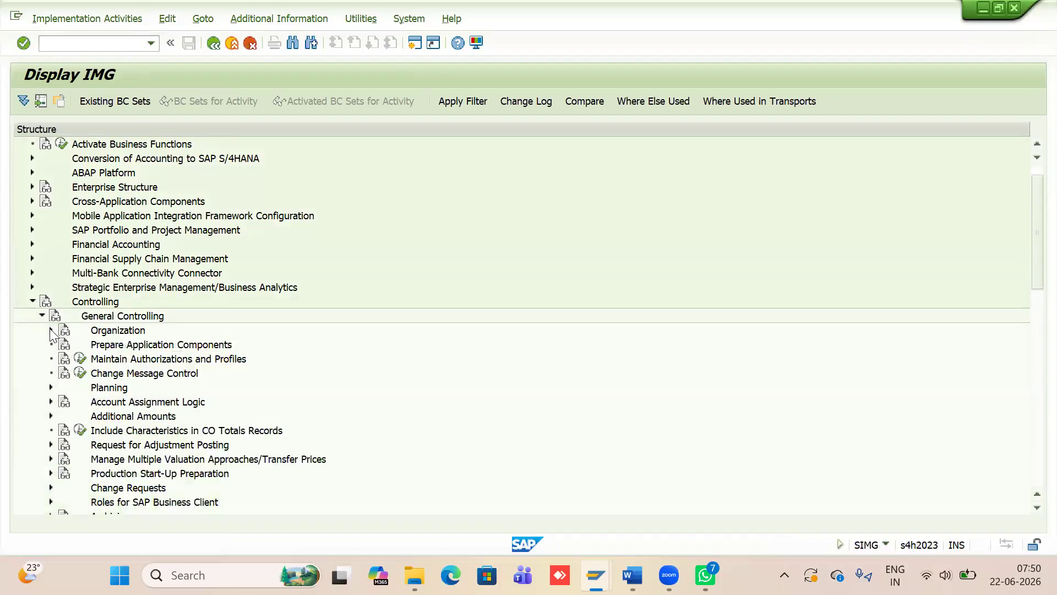
click(50, 331)
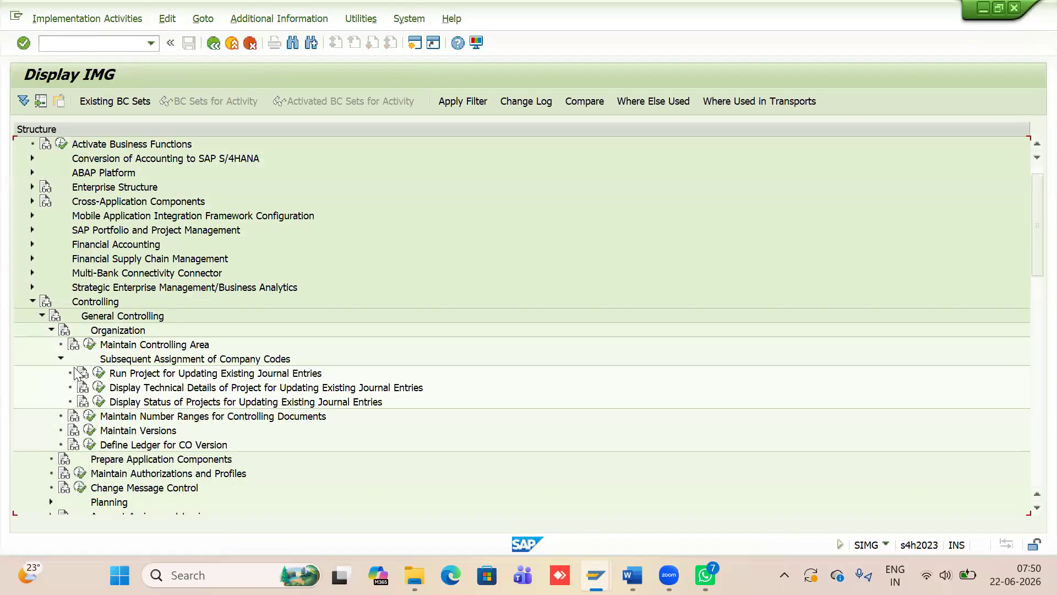
click(89, 430)
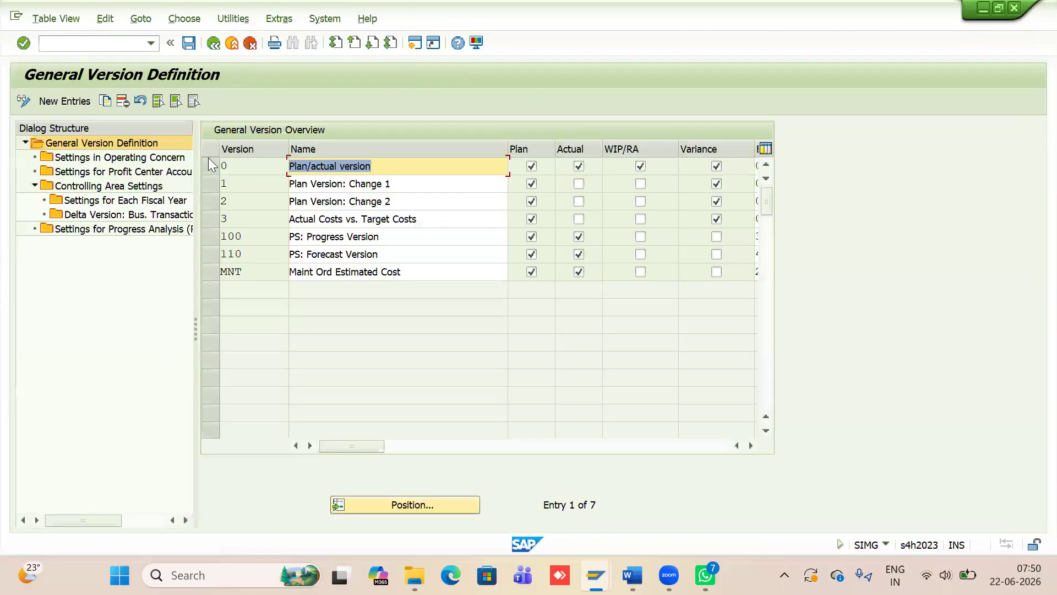
Step: Open the 2026 fiscal year details of version 0 for controlling area 2180 and review the planning settings
click(209, 161)
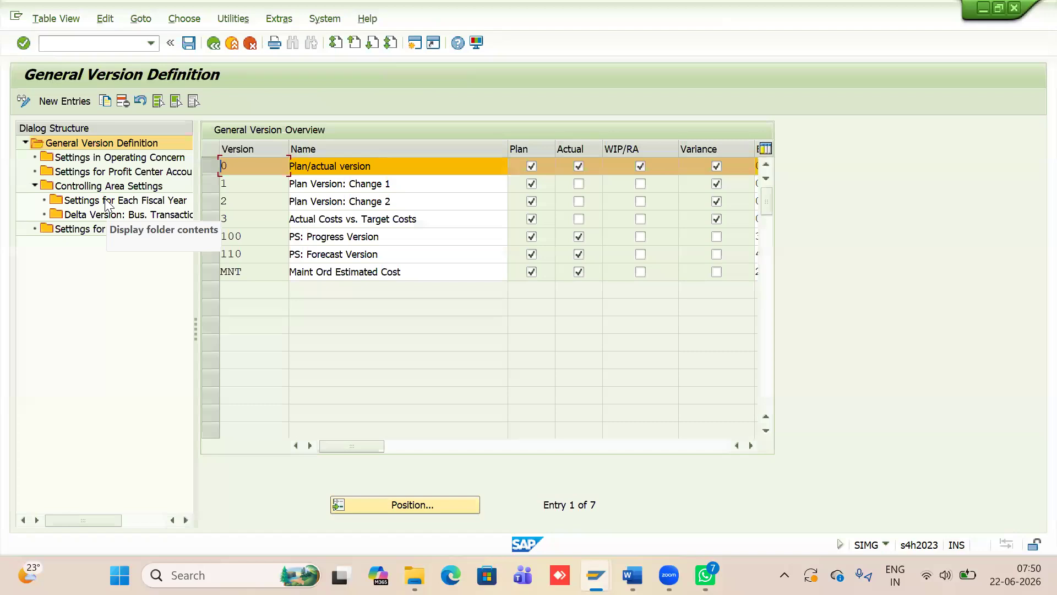
double_click(105, 200)
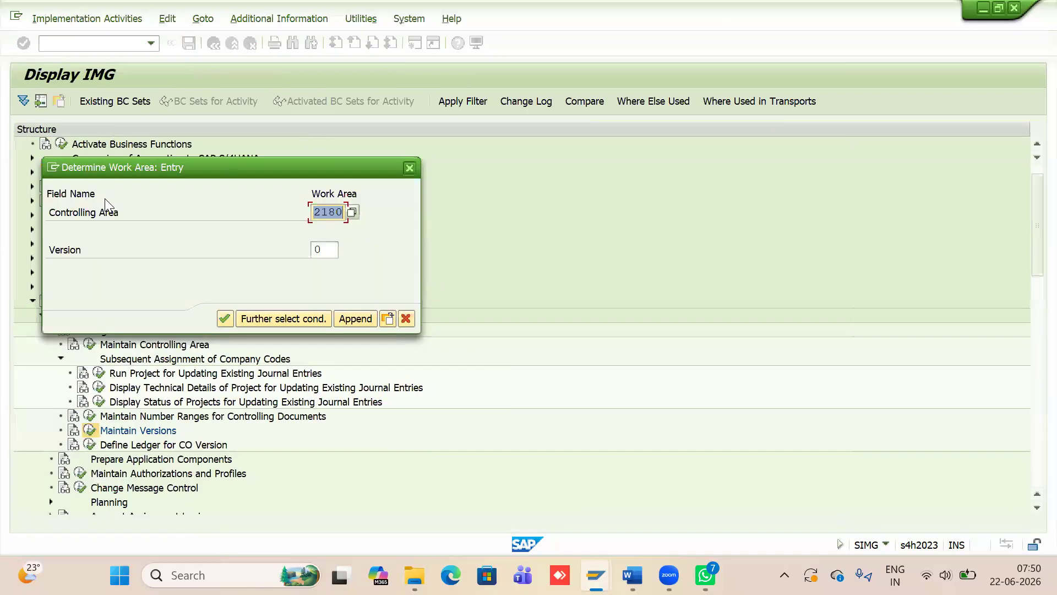
key(Return)
click(480, 221)
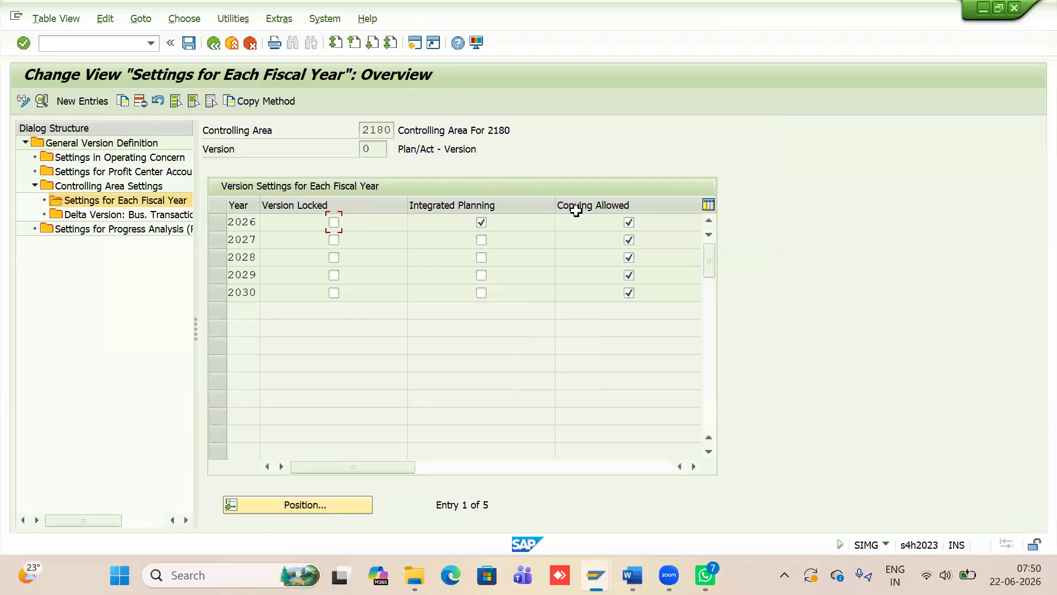
click(219, 220)
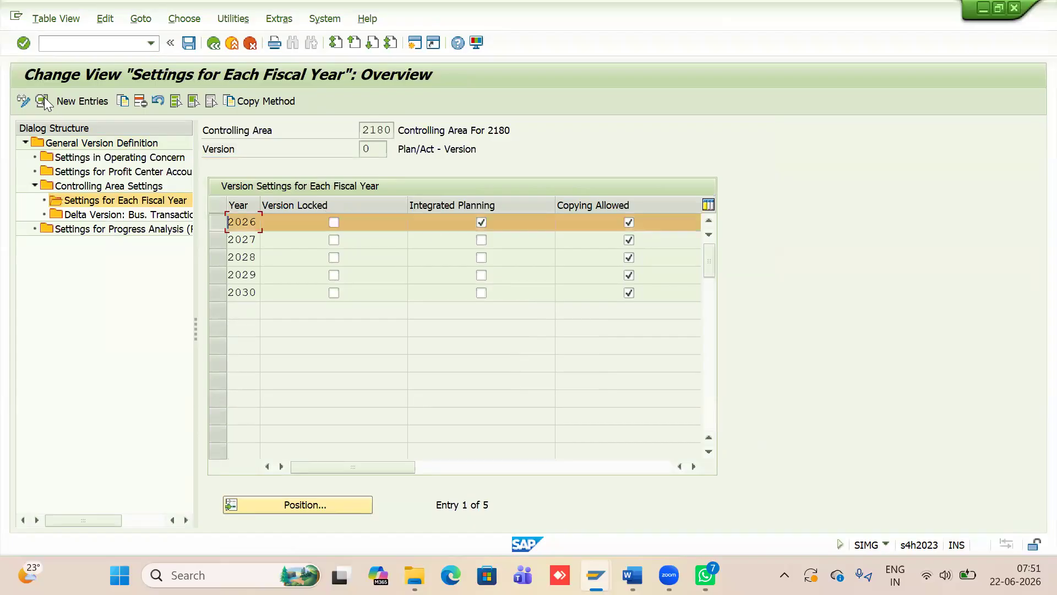
click(43, 100)
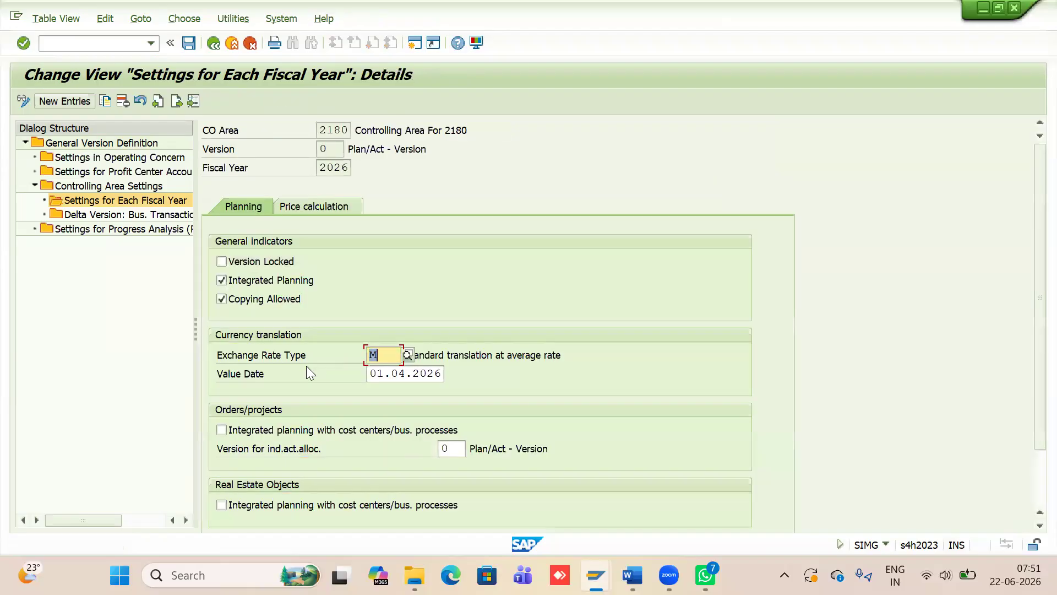
scroll(307, 367, down, 2)
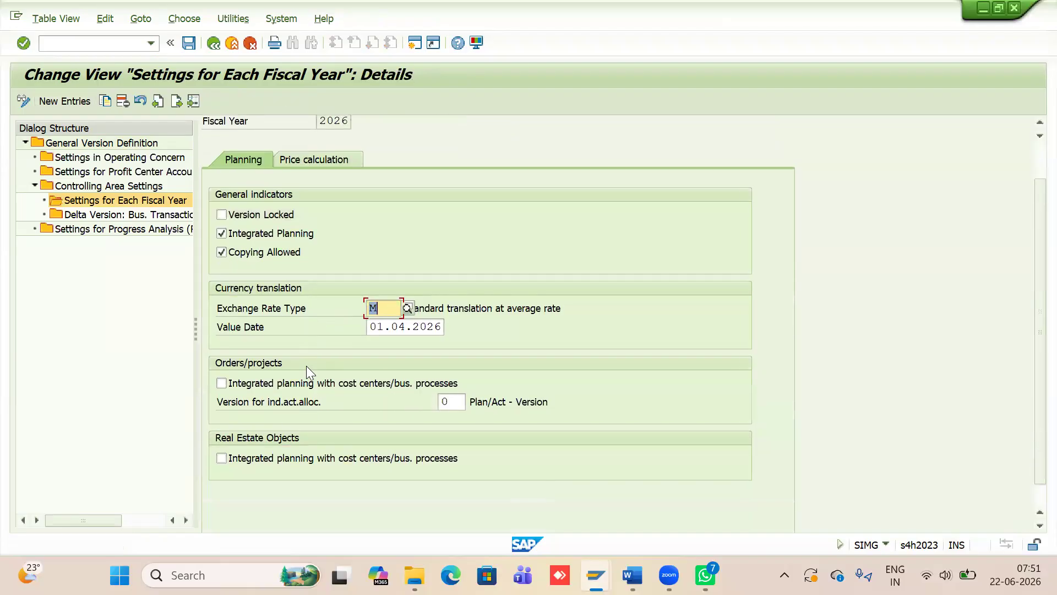
scroll(307, 367, down, 1)
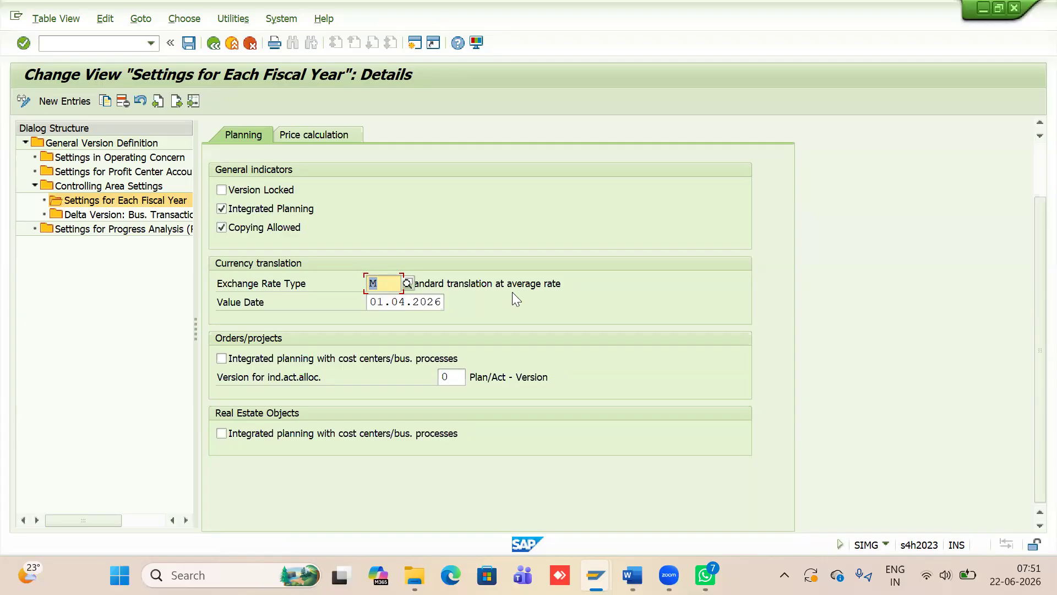
click(480, 292)
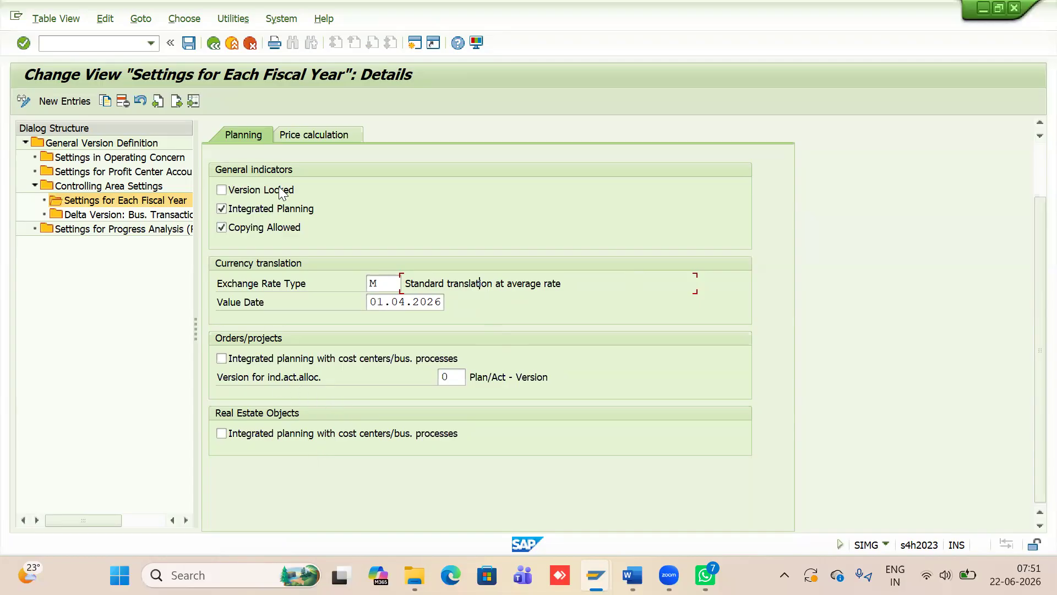
Step: Set the actual revaluation in the 2026 price calculation settings to 1 Own business transaction and save with the 2180_FI_Baseline Configuration customizing request
click(337, 134)
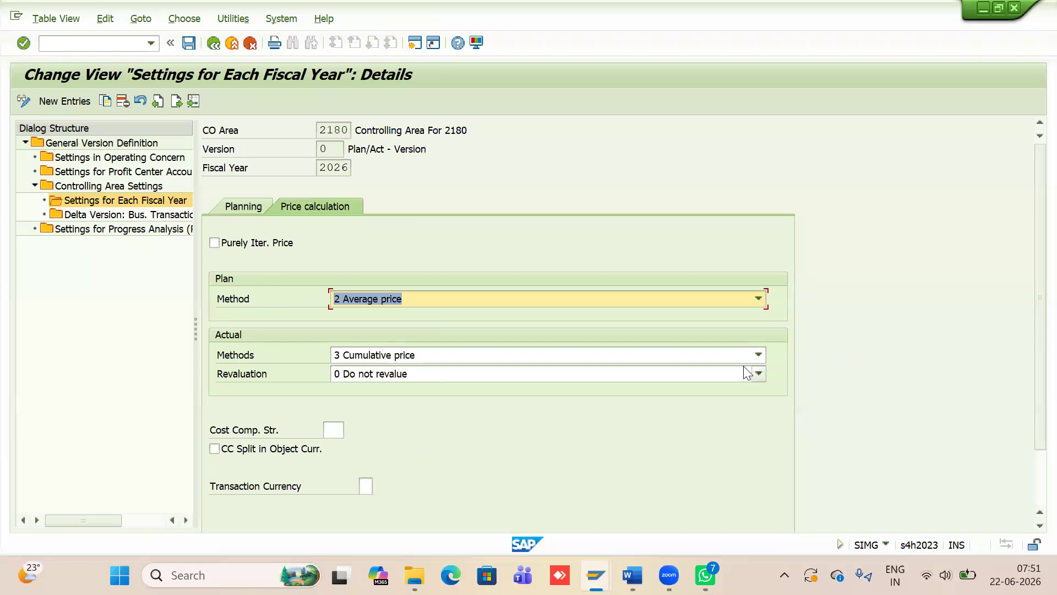
click(757, 373)
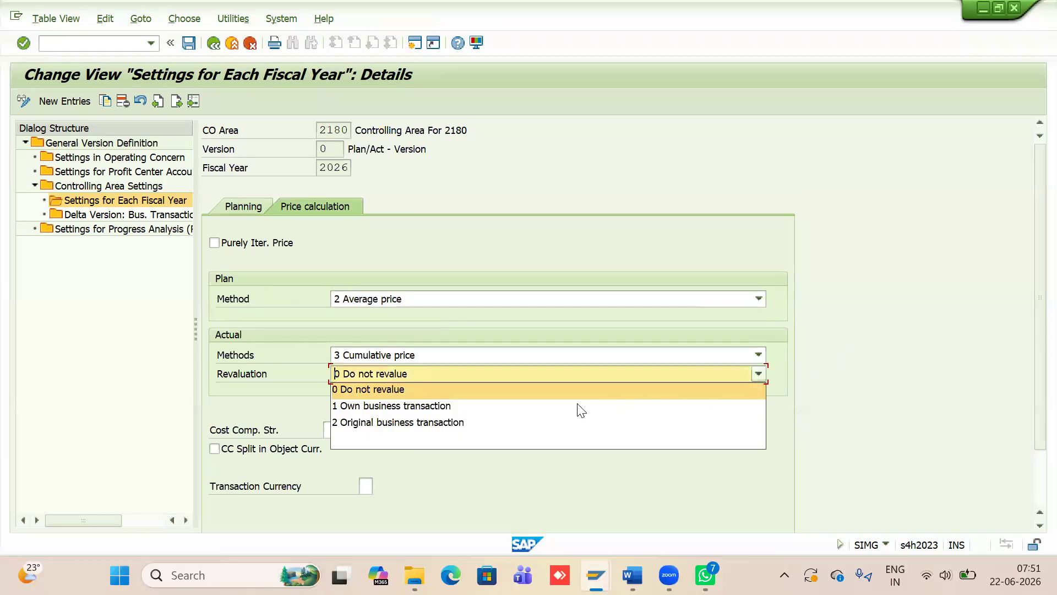
click(525, 408)
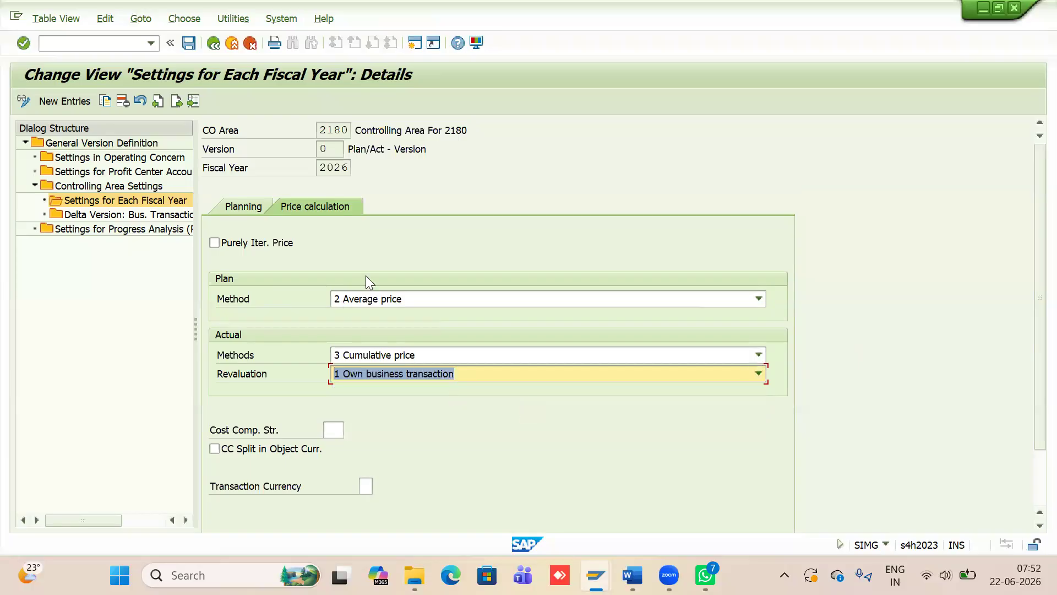
click(189, 44)
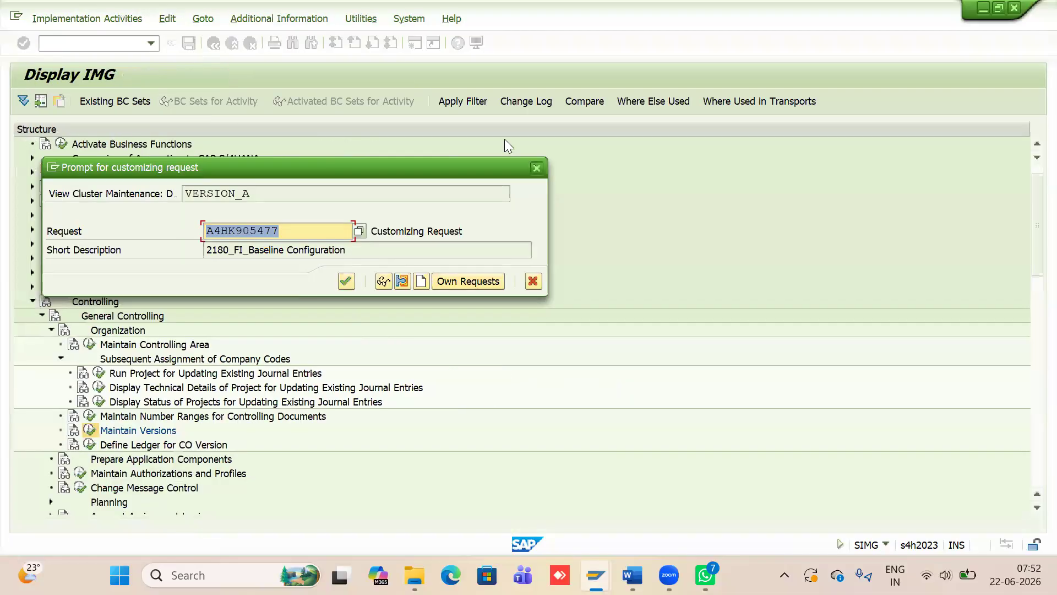
click(349, 280)
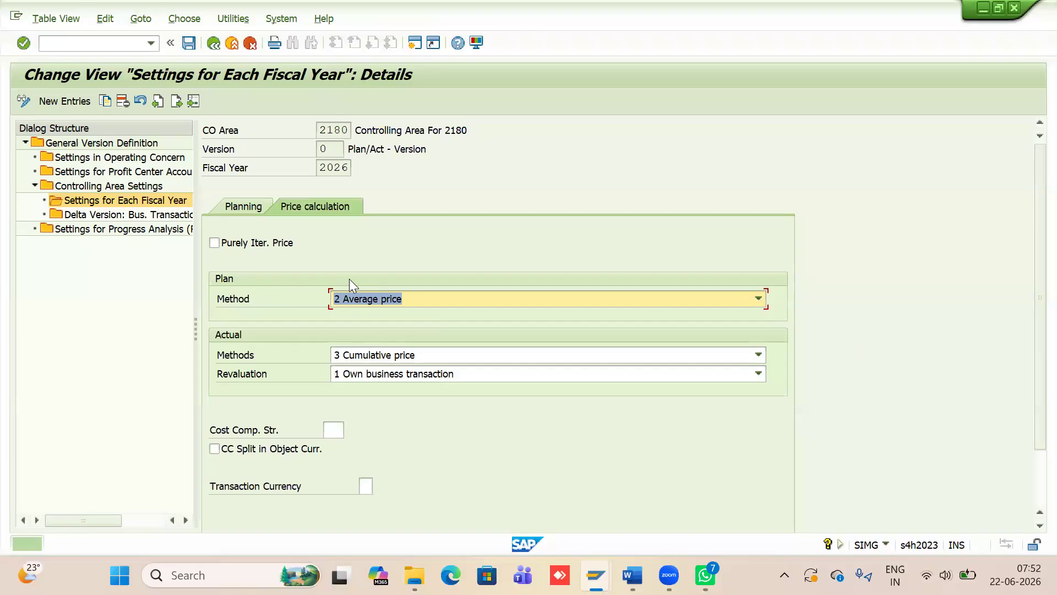
Step: Switch to the Word training material, check the Maintain Versions instructions, and return to the SAP fiscal year settings
key(alt+Tab)
scroll(673, 407, down, 3)
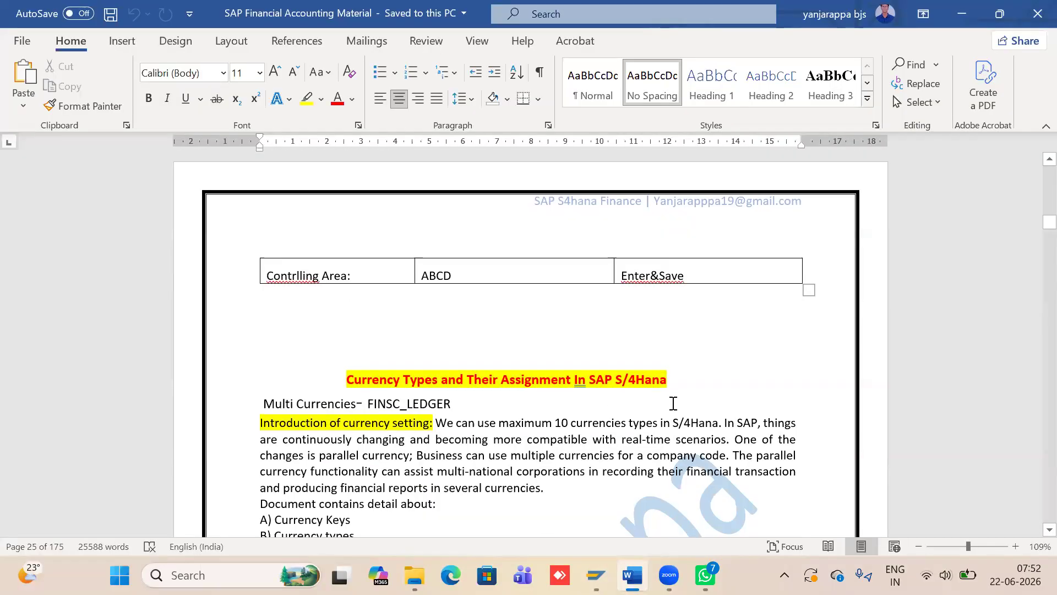
scroll(673, 407, up, 5)
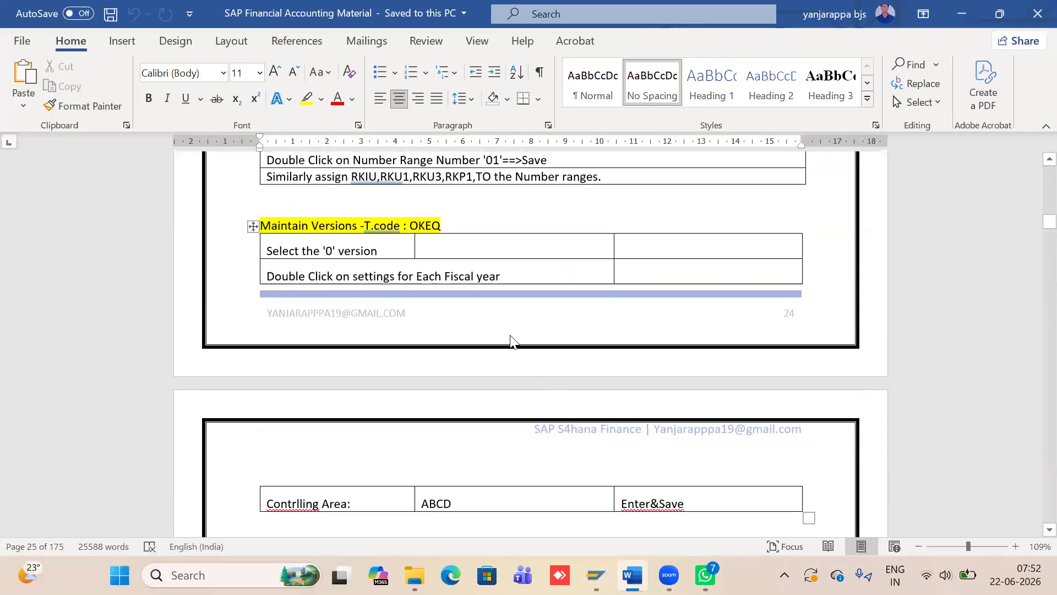
scroll(511, 342, down, 3)
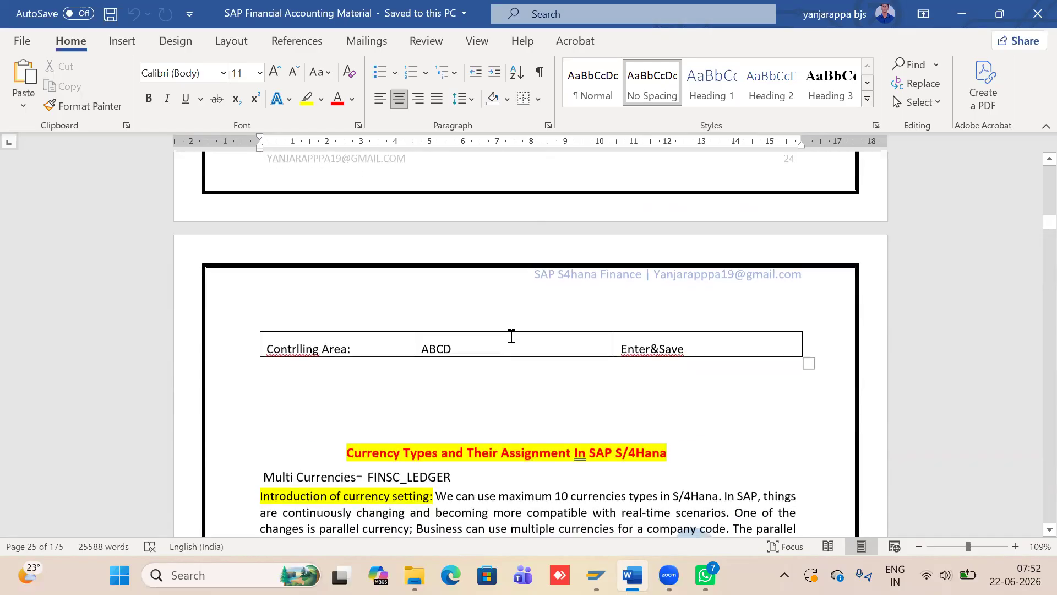
key(alt+Tab)
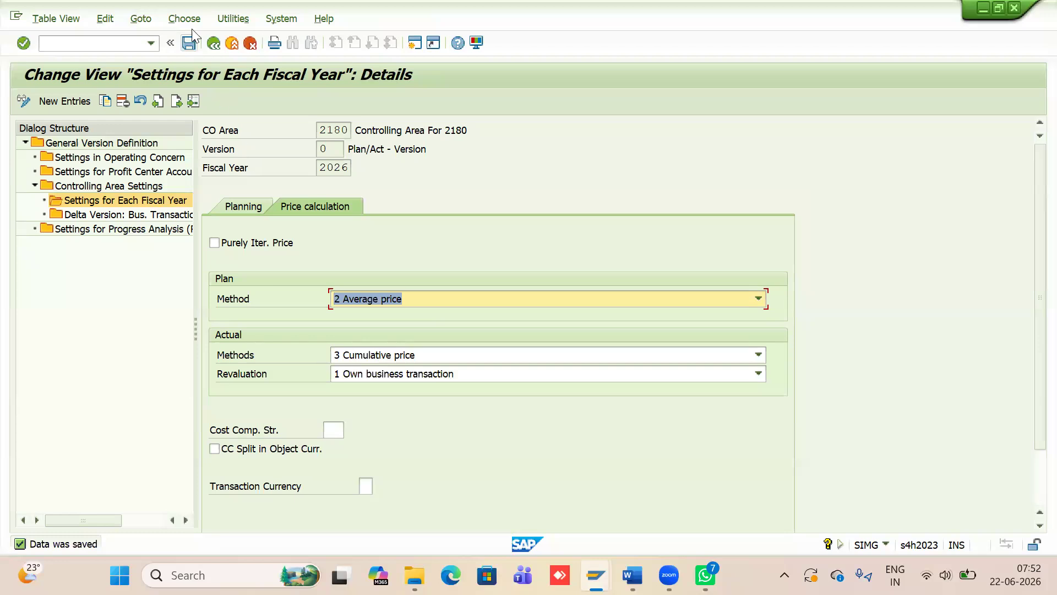
Step: Save the 2026 fiscal year settings again and go back through the version overviews to the IMG structure
click(193, 50)
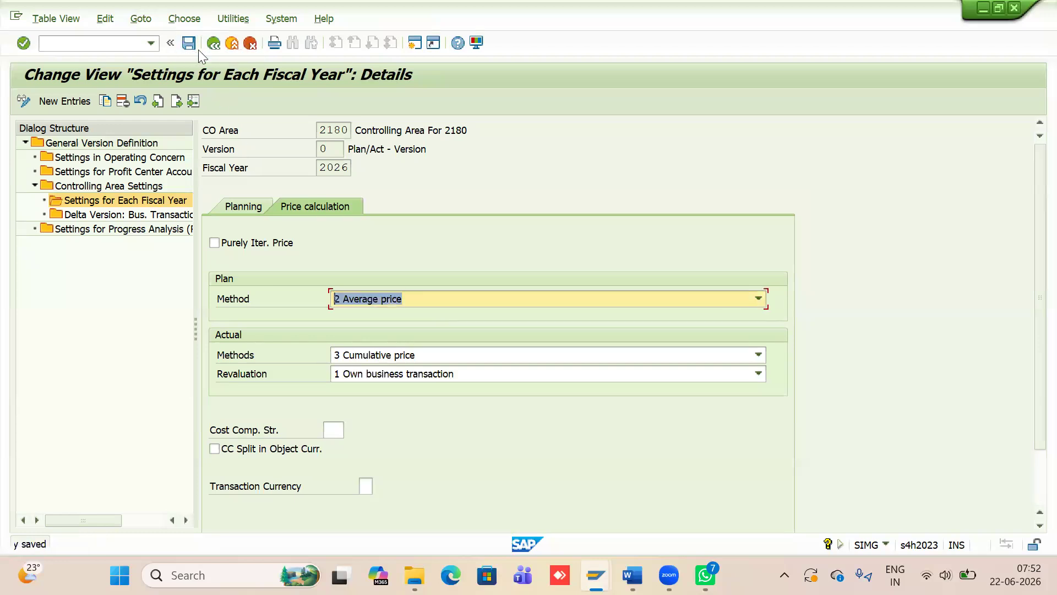
click(214, 43)
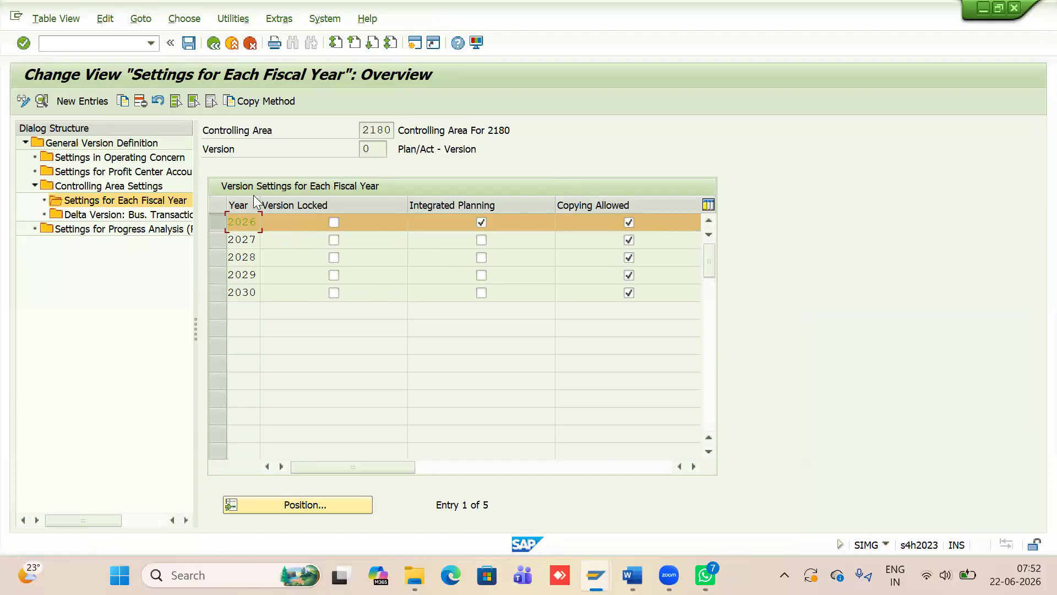
click(213, 45)
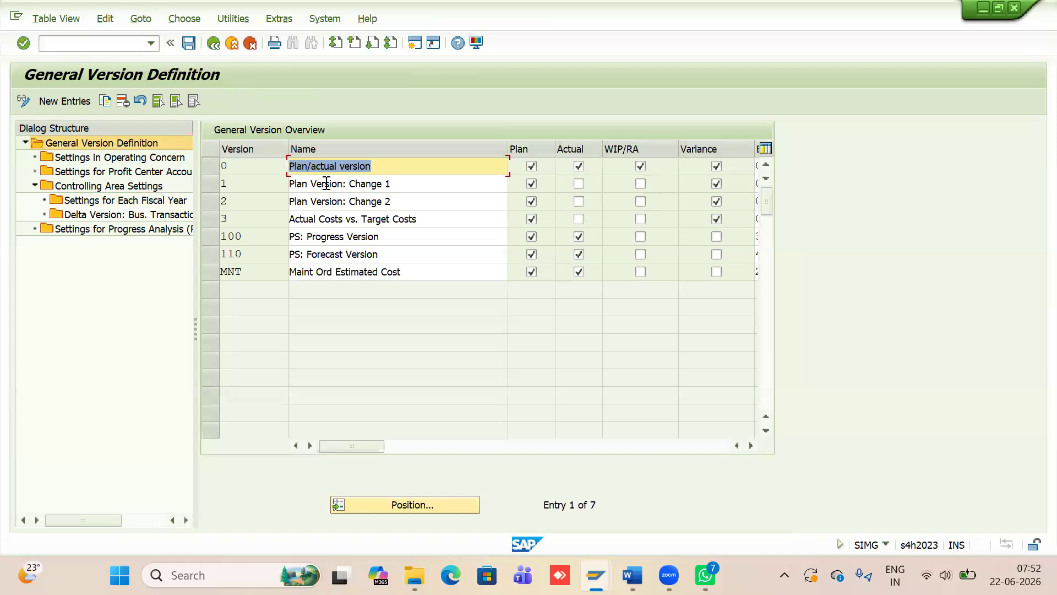
click(214, 48)
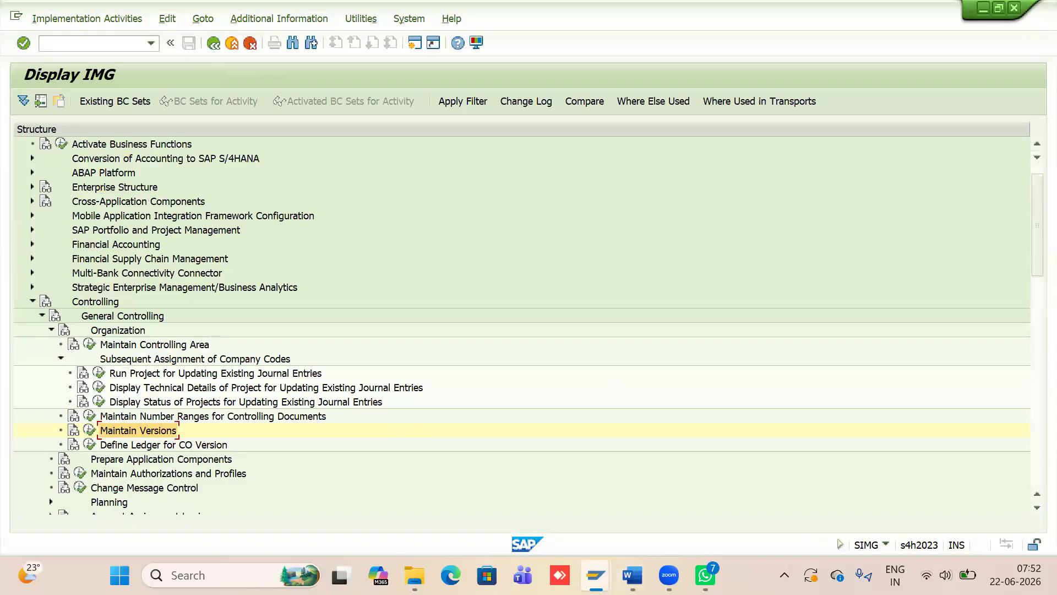
Step: Switch to the Word training material and examine the section on currency types and their assignment in SAP S/4HANA
mouse_move(633, 575)
click(635, 515)
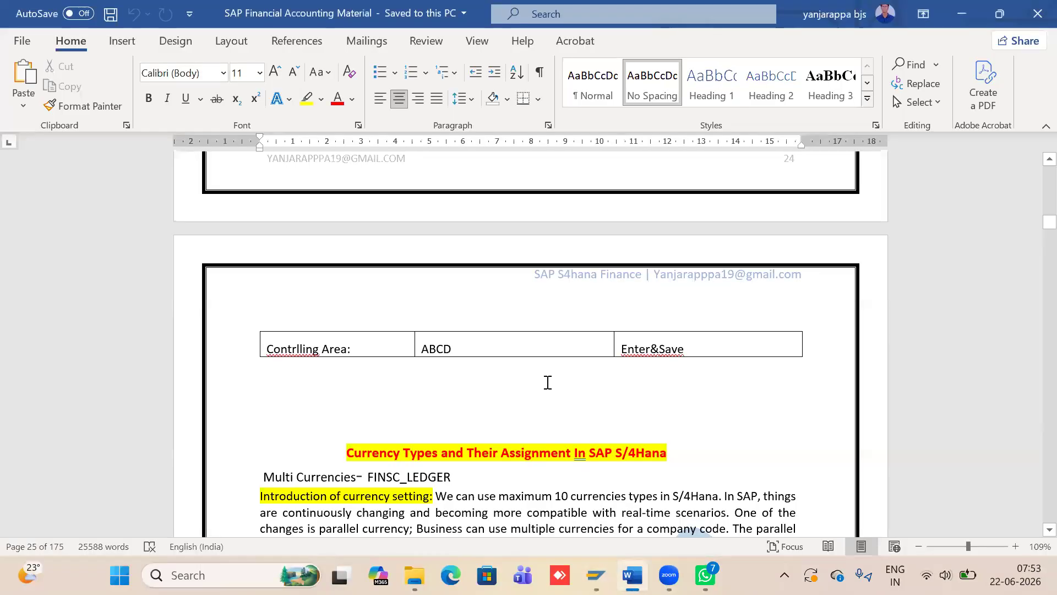
scroll(548, 382, down, 5)
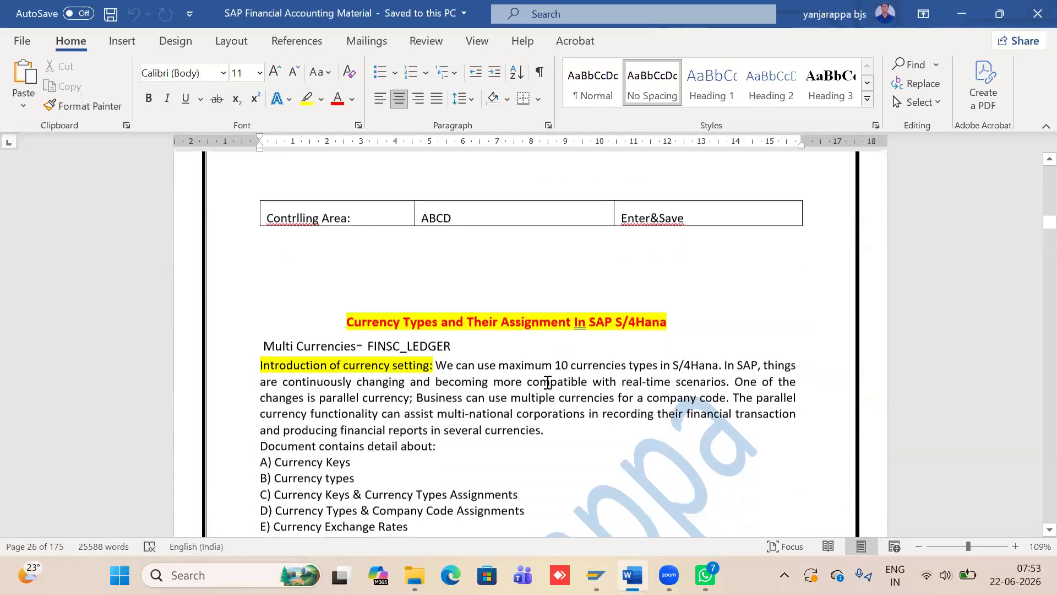
scroll(547, 382, down, 2)
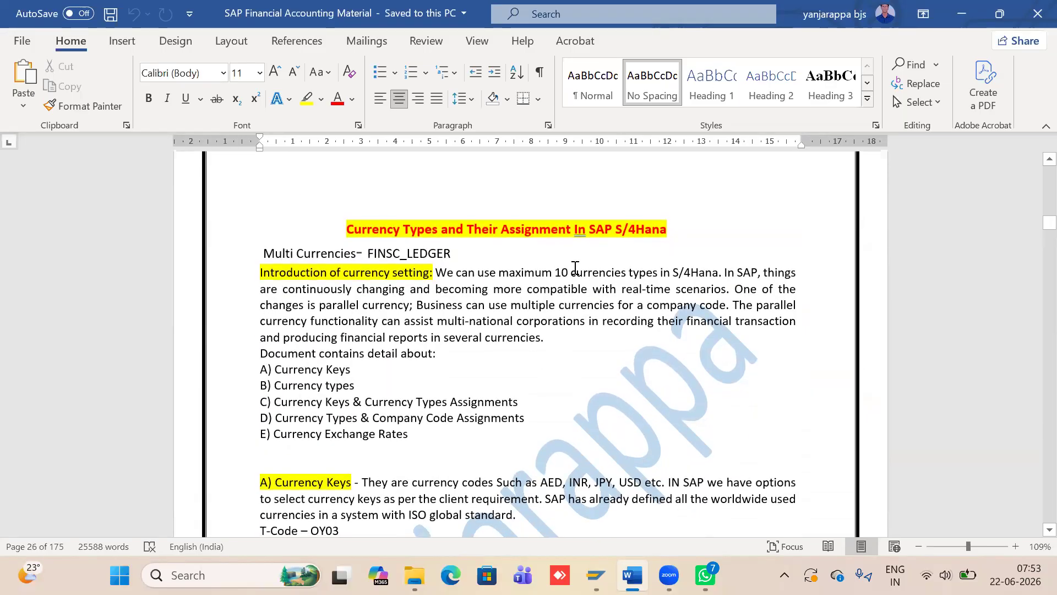
scroll(479, 356, down, 1)
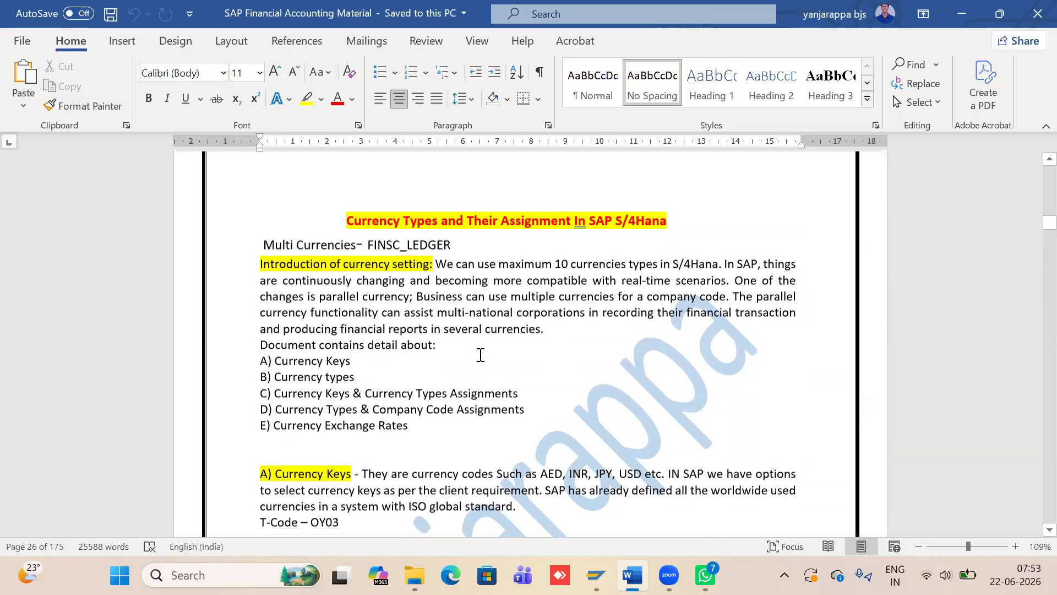
scroll(480, 355, down, 4)
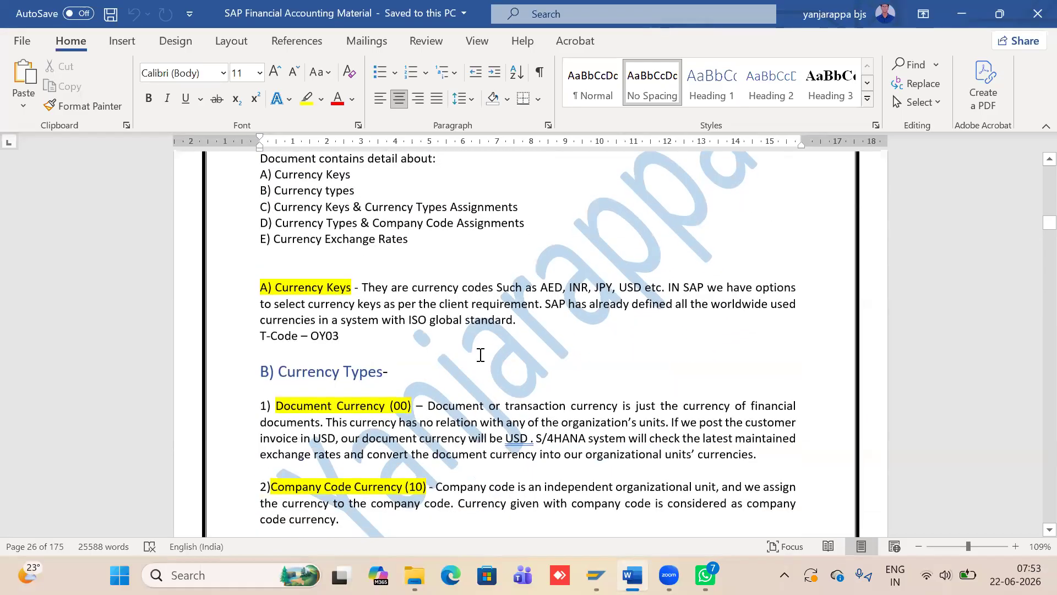
scroll(480, 354, up, 4)
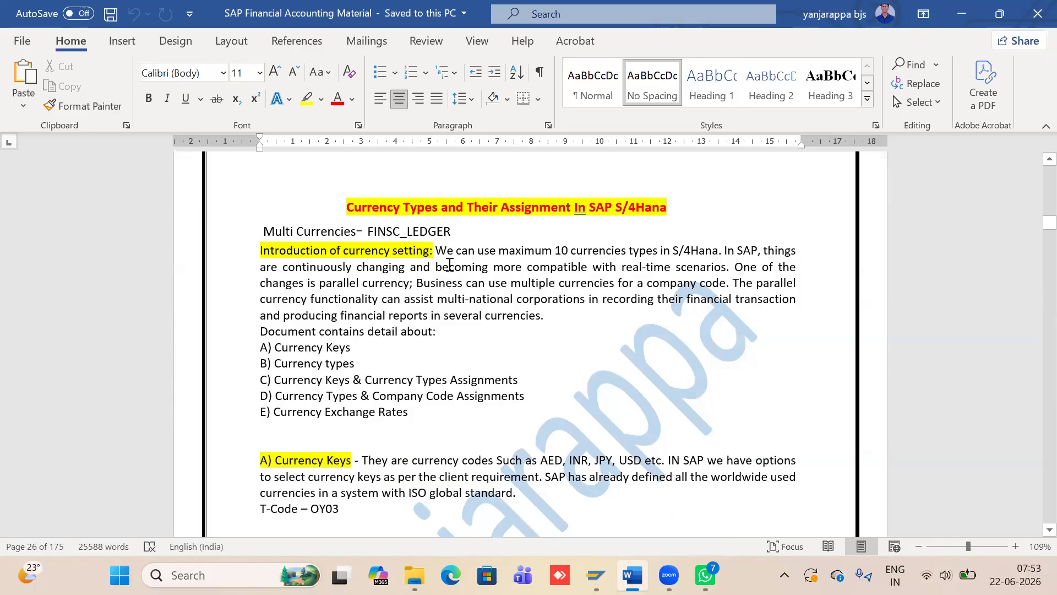
scroll(490, 447, down, 1)
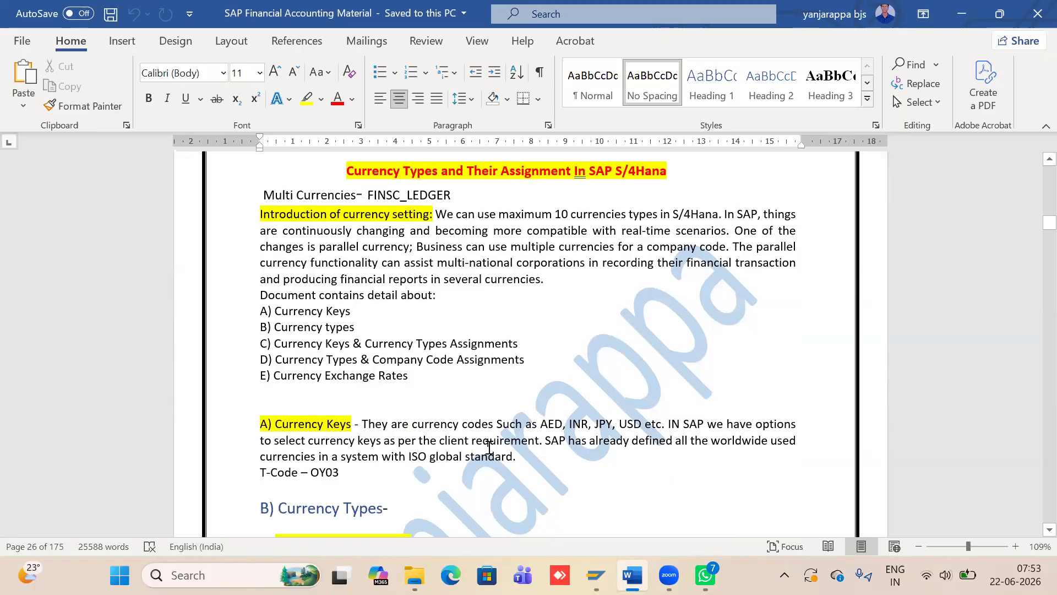
scroll(489, 447, up, 1)
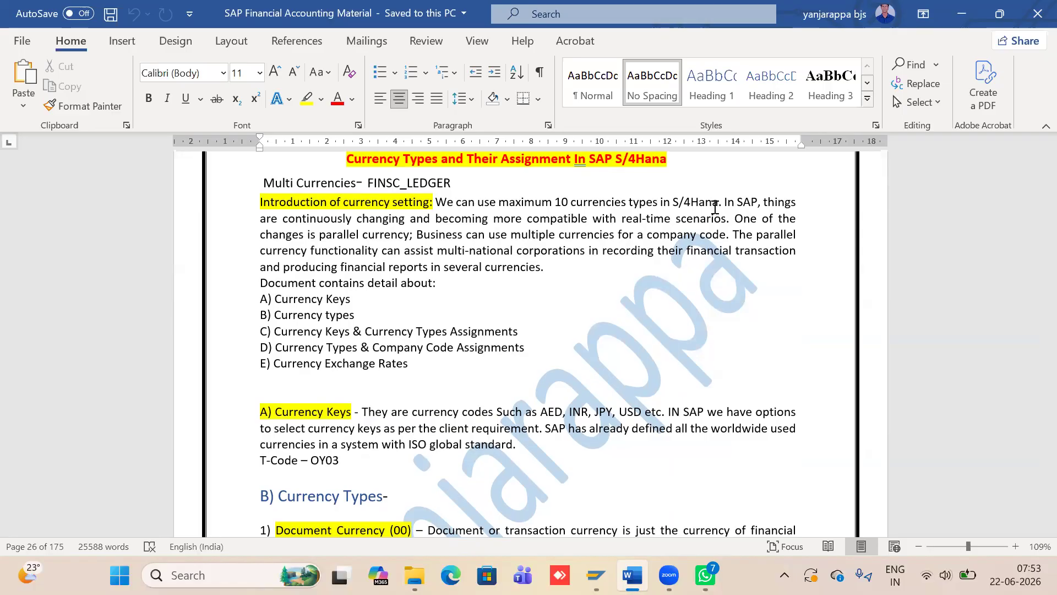
Step: Switch back to SAP and open the additional local currencies for company codes with transaction OB22 in a new session
mouse_move(632, 575)
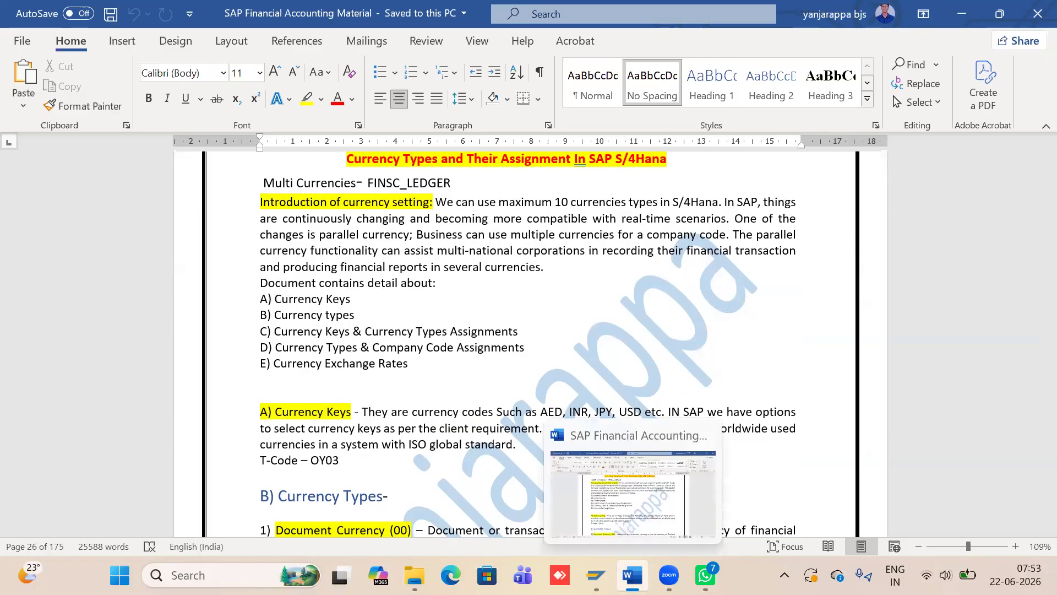
mouse_move(596, 575)
click(633, 487)
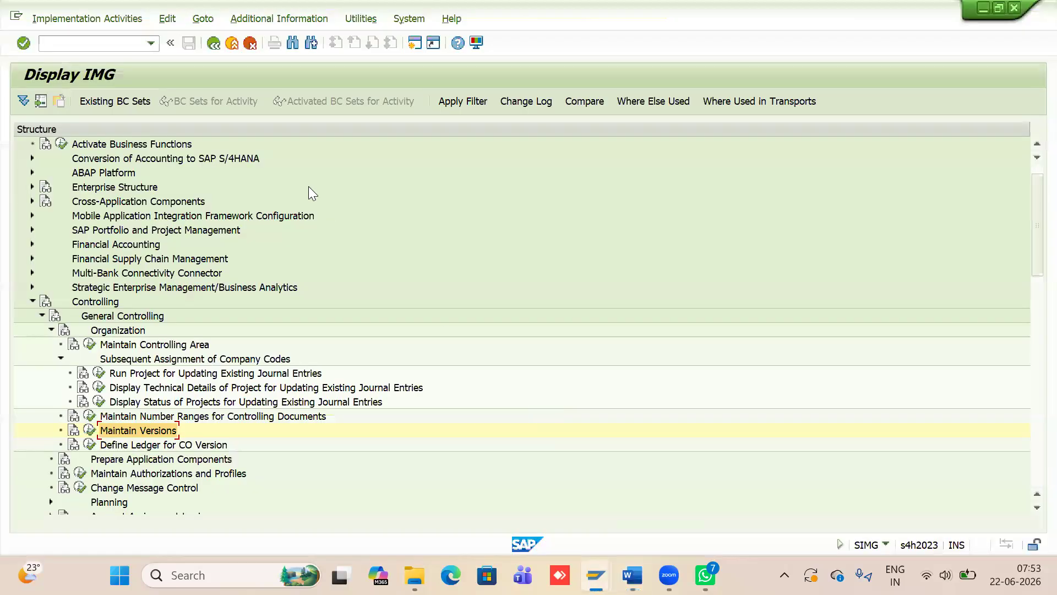
click(422, 44)
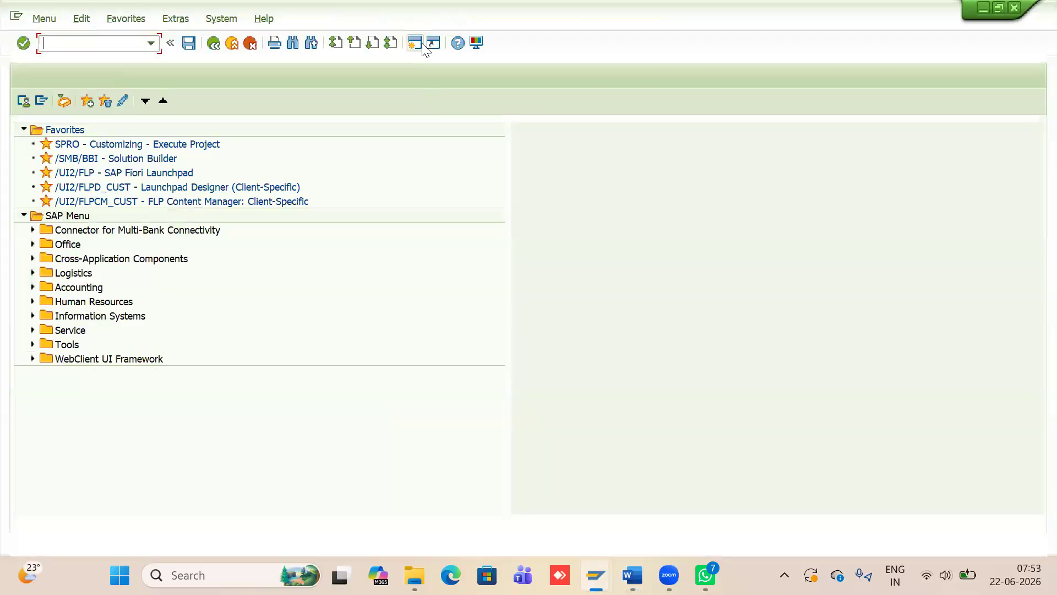
text(ob22)
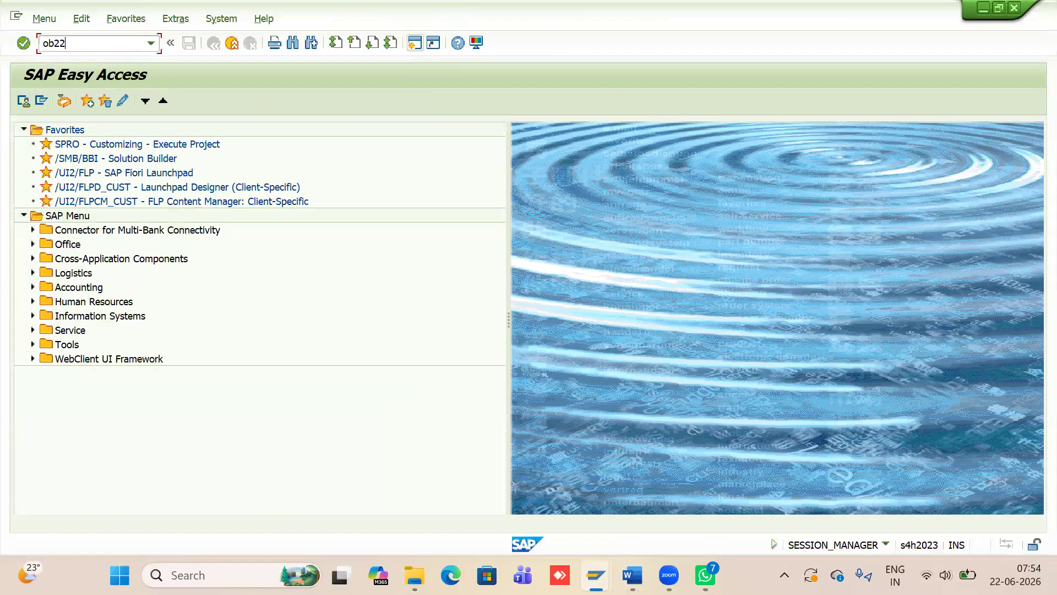
key(Return)
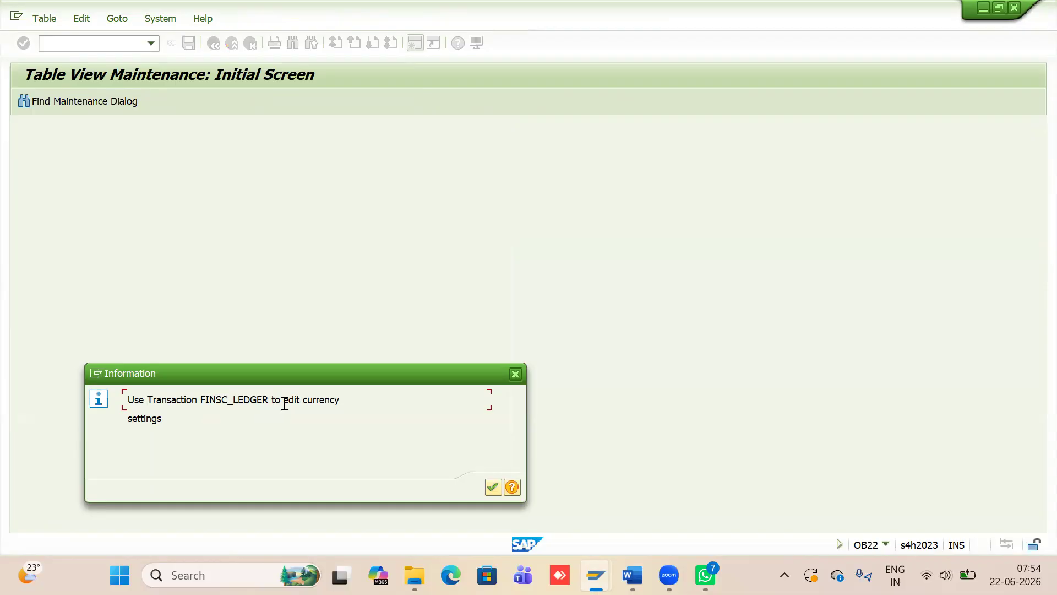
click(492, 487)
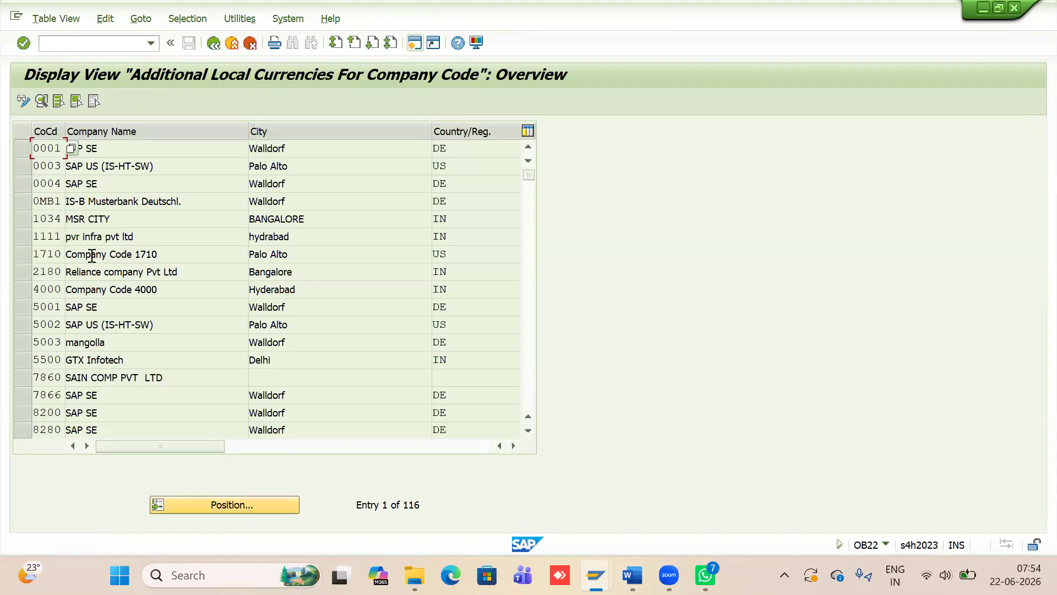
Step: Open the additional local currency details of company code 2180 and examine its first, second and third local currency settings
click(44, 275)
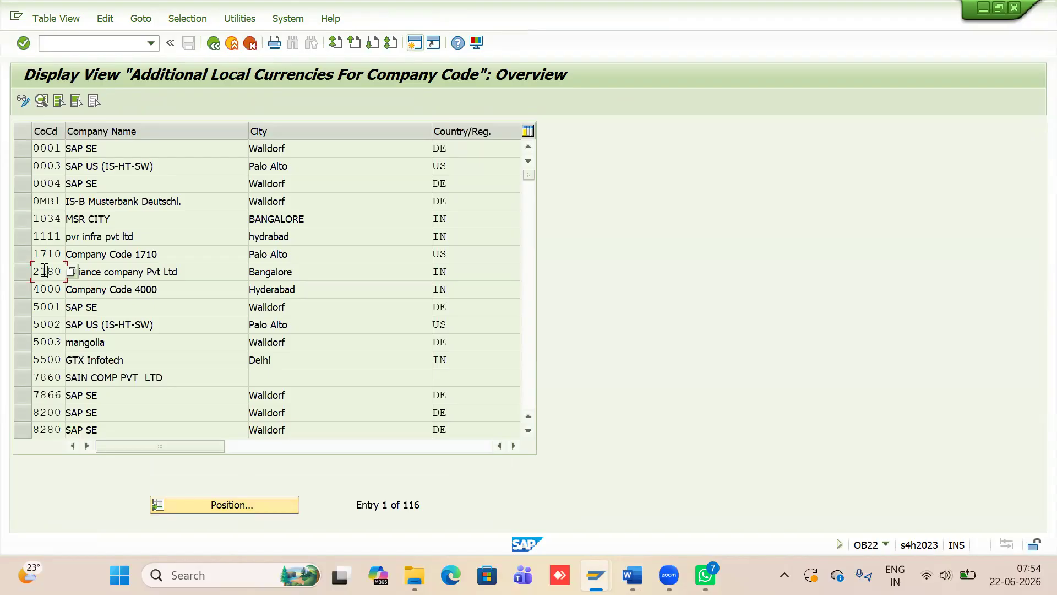
double_click(43, 270)
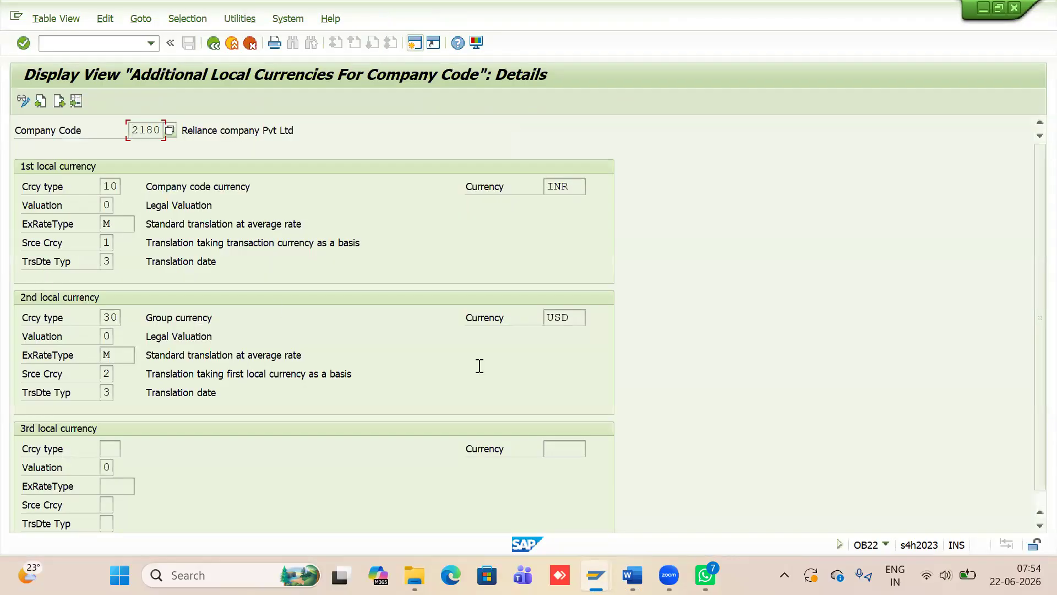
scroll(479, 366, down, 1)
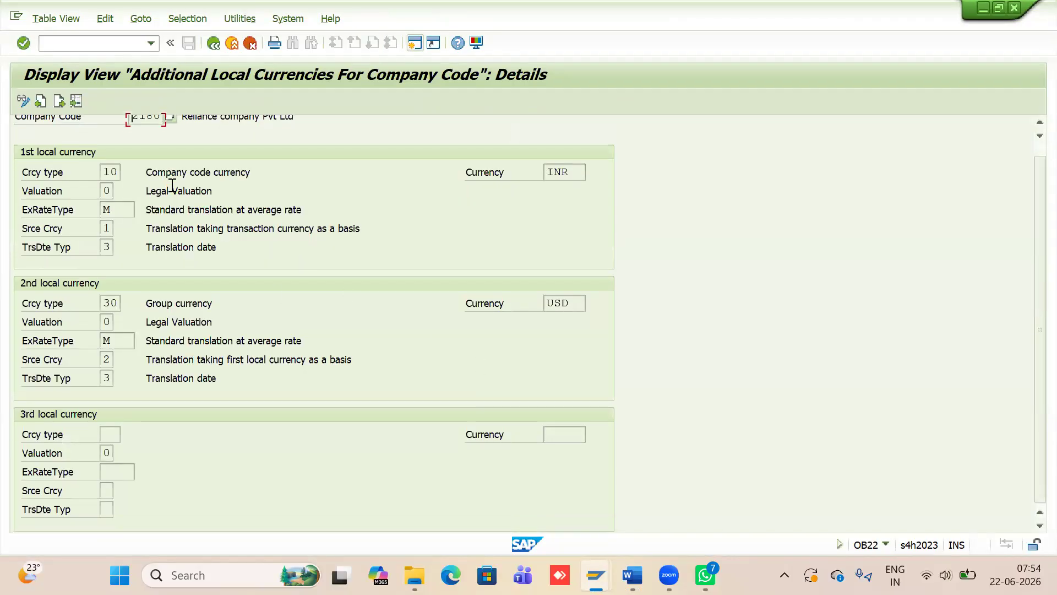
scroll(170, 184, up, 1)
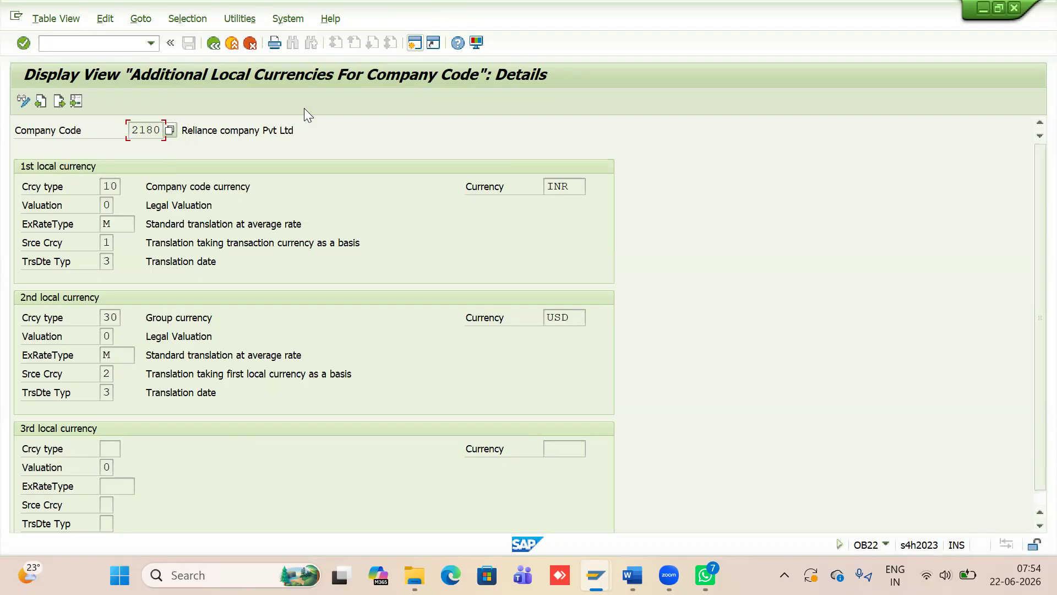
click(105, 186)
Step: Switch to the Word training material and make "parallel currency;" bold with yellow highlighting in the currency setting introduction
mouse_move(634, 574)
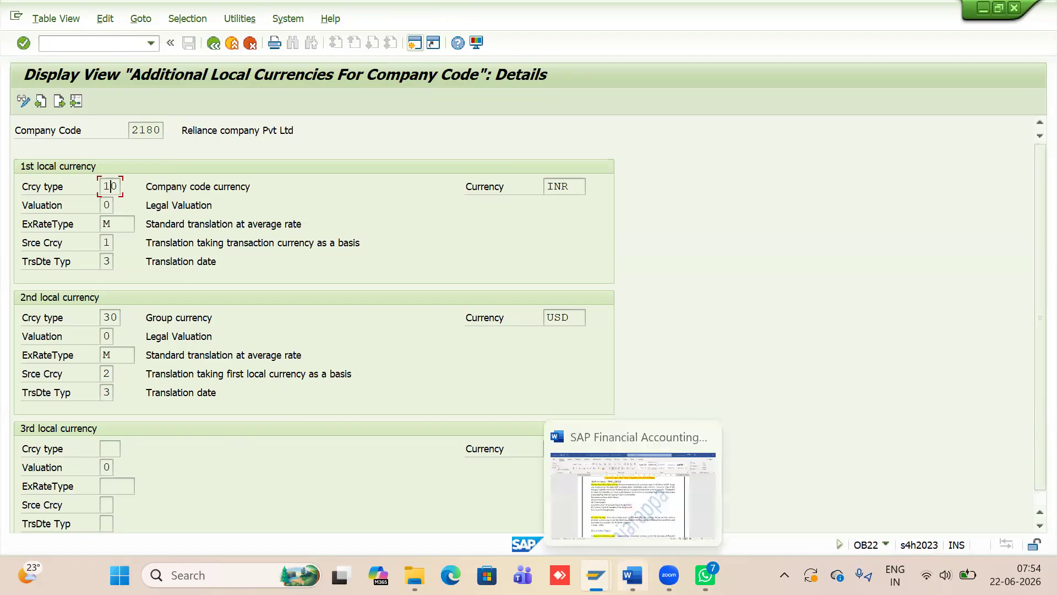
click(629, 442)
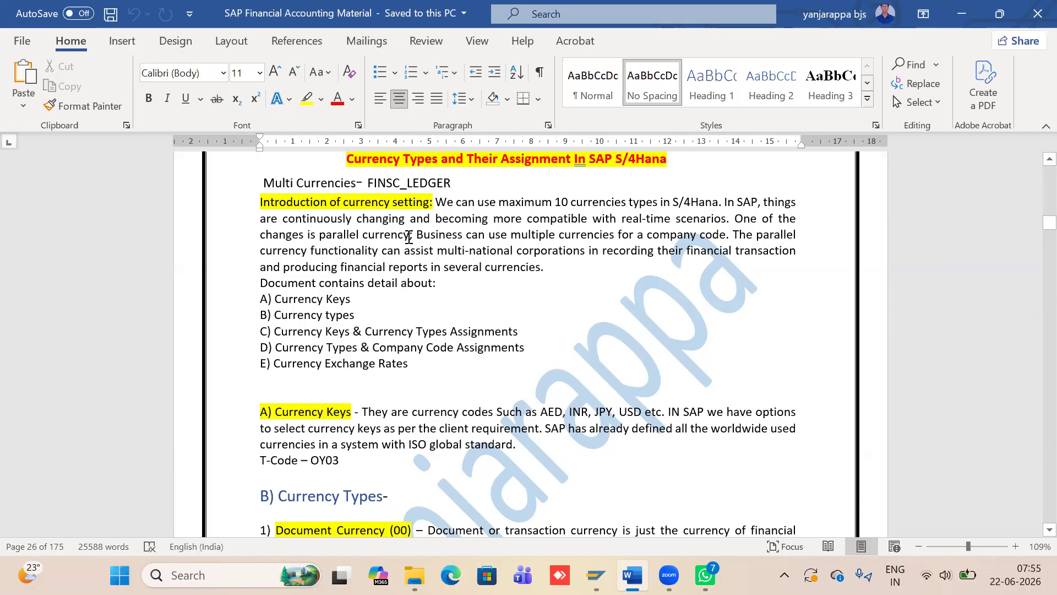
drag(413, 236, 327, 241)
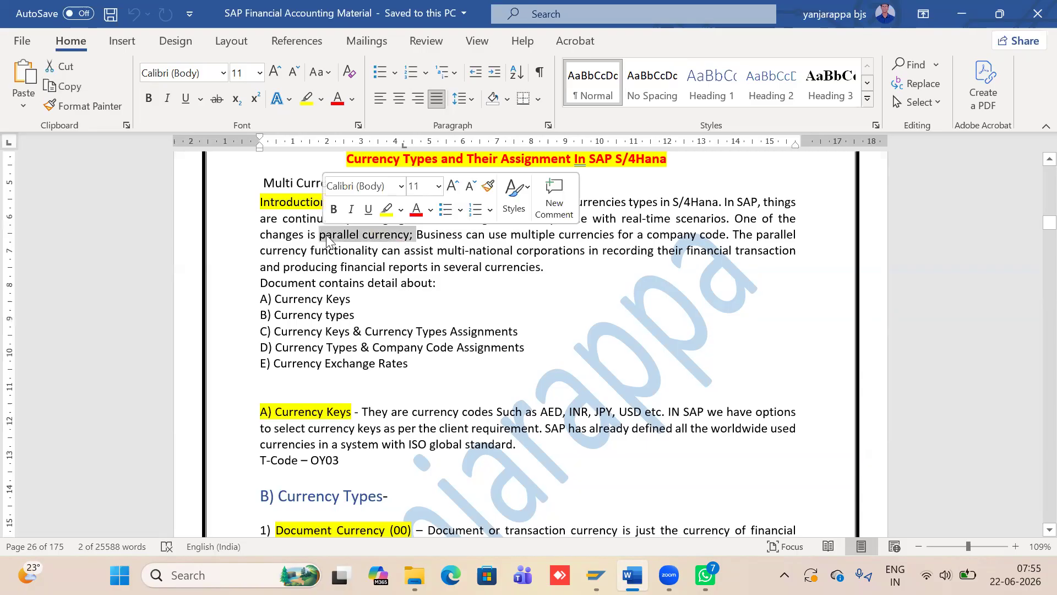
click(334, 209)
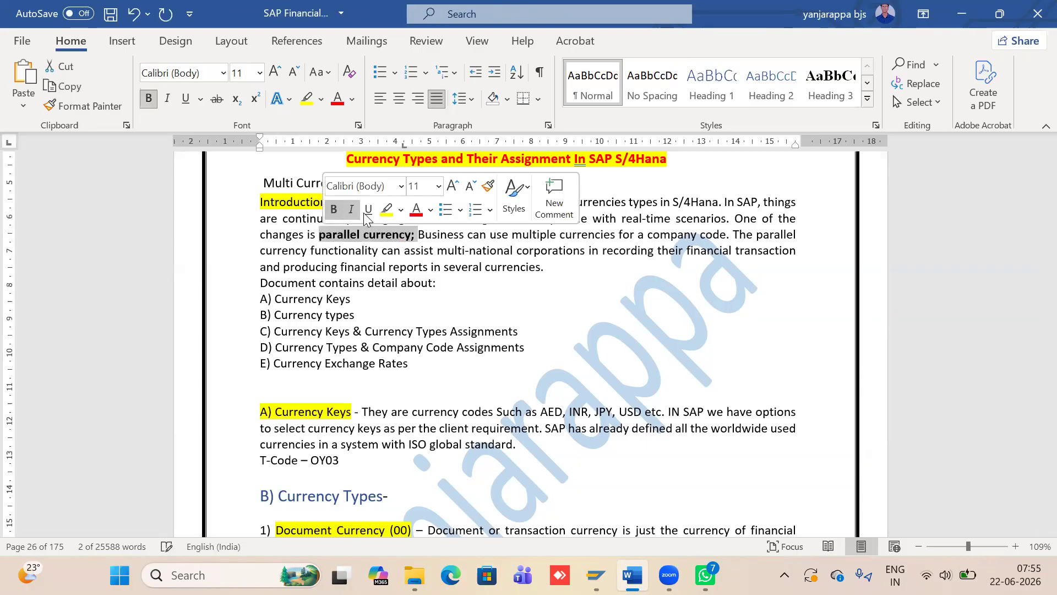
click(499, 242)
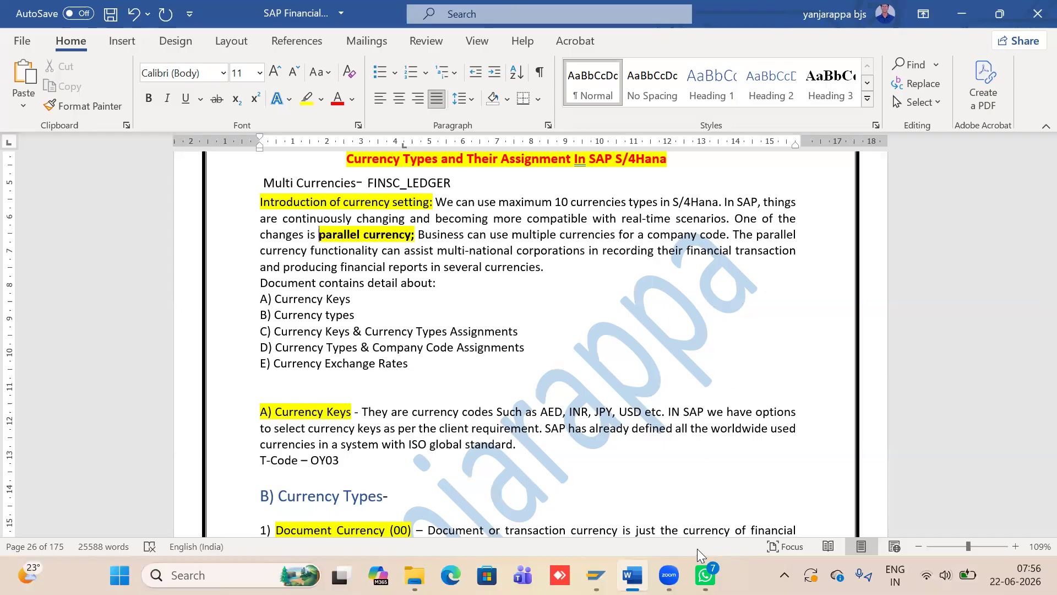
Step: Switch to the SAP IMG structure, collapse Controlling, and expand Financial Accounting down to Global Settings, Ledgers, Ledger
mouse_move(595, 575)
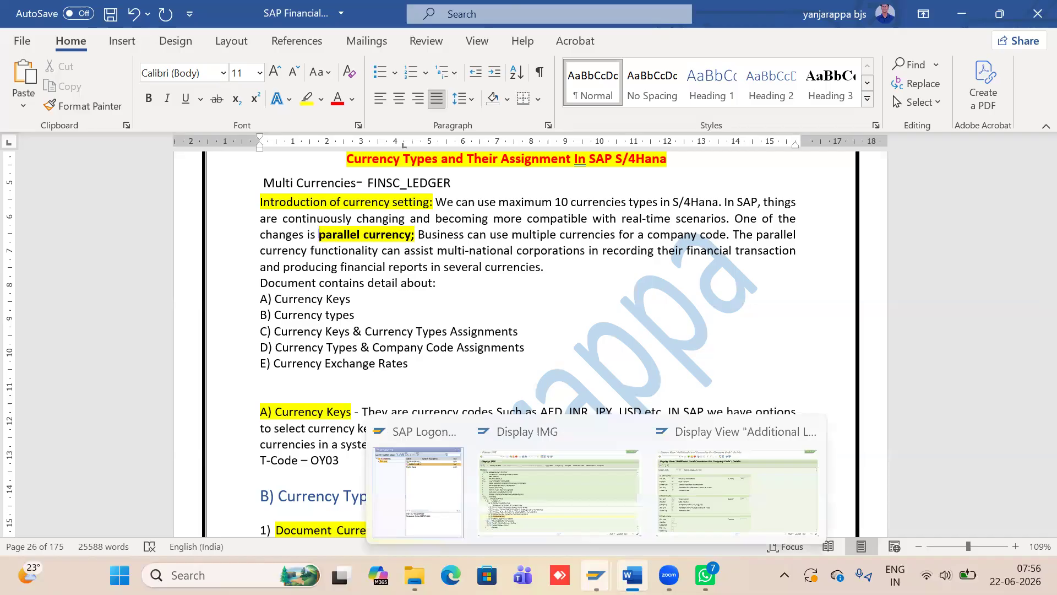
click(522, 472)
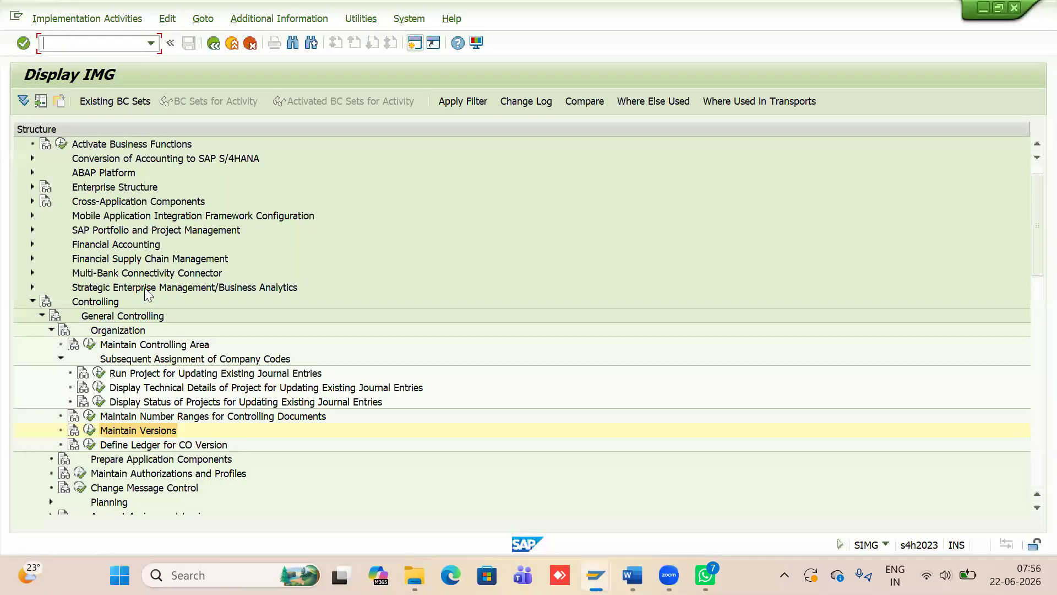
click(31, 301)
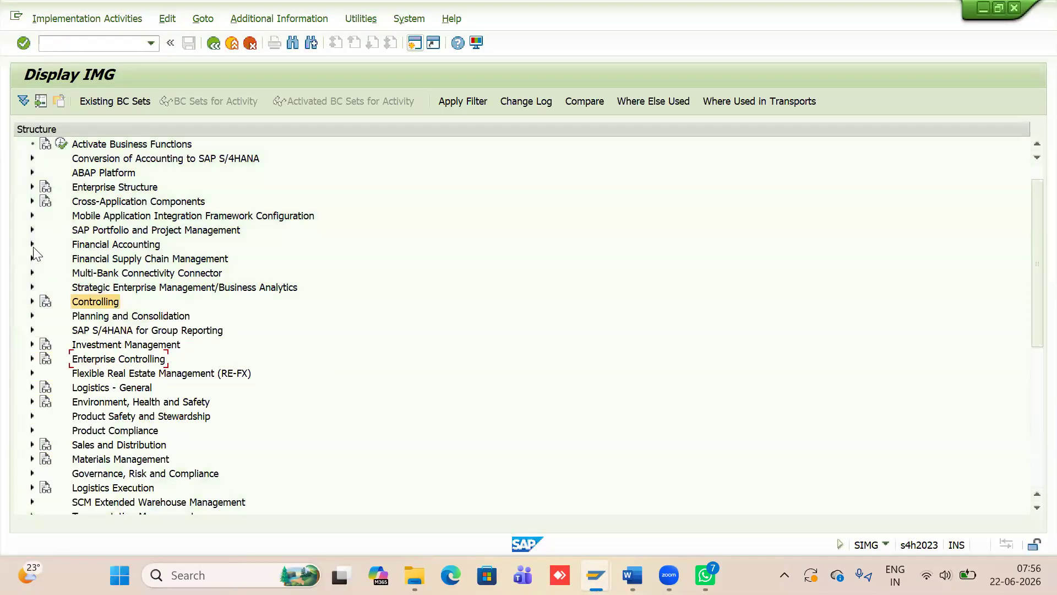
click(31, 245)
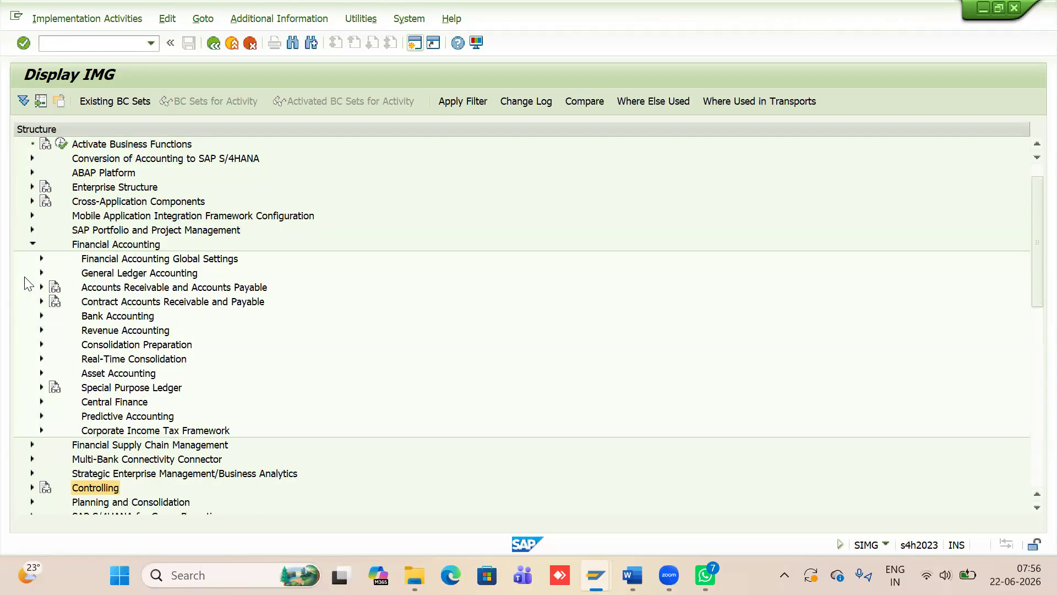
click(42, 258)
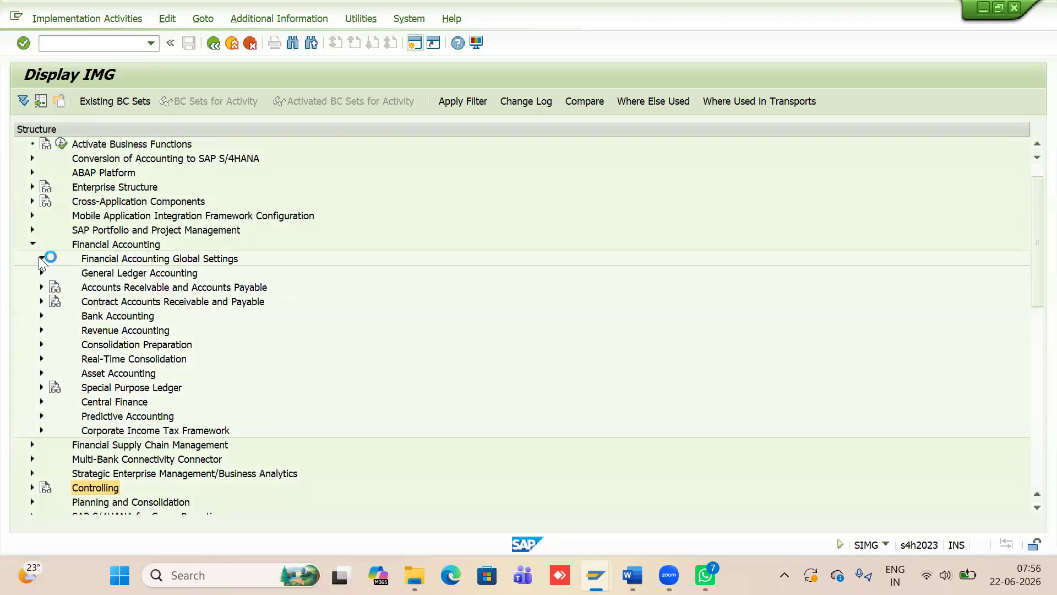
click(51, 288)
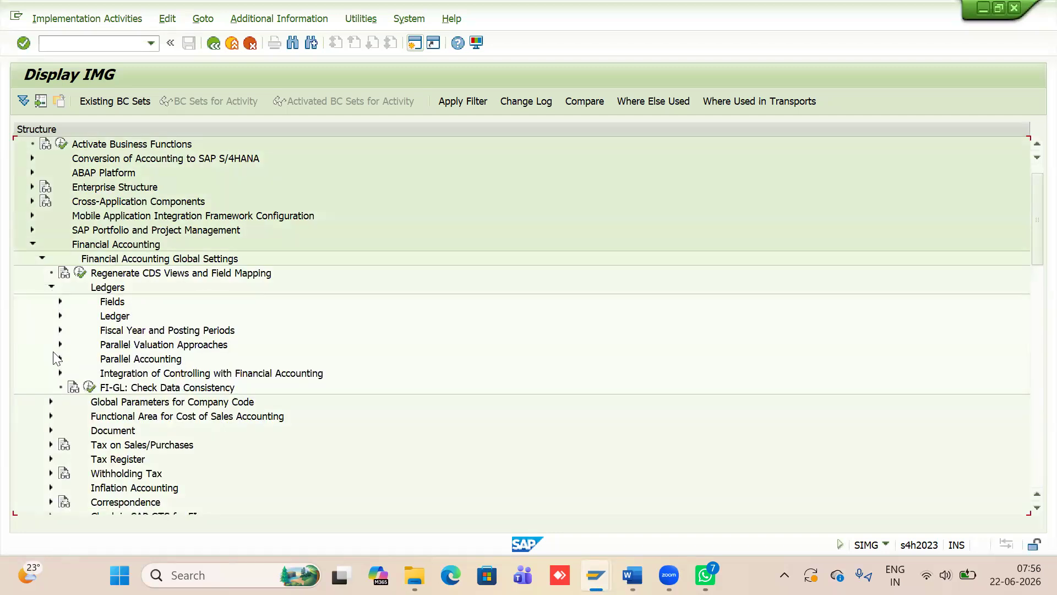
click(60, 316)
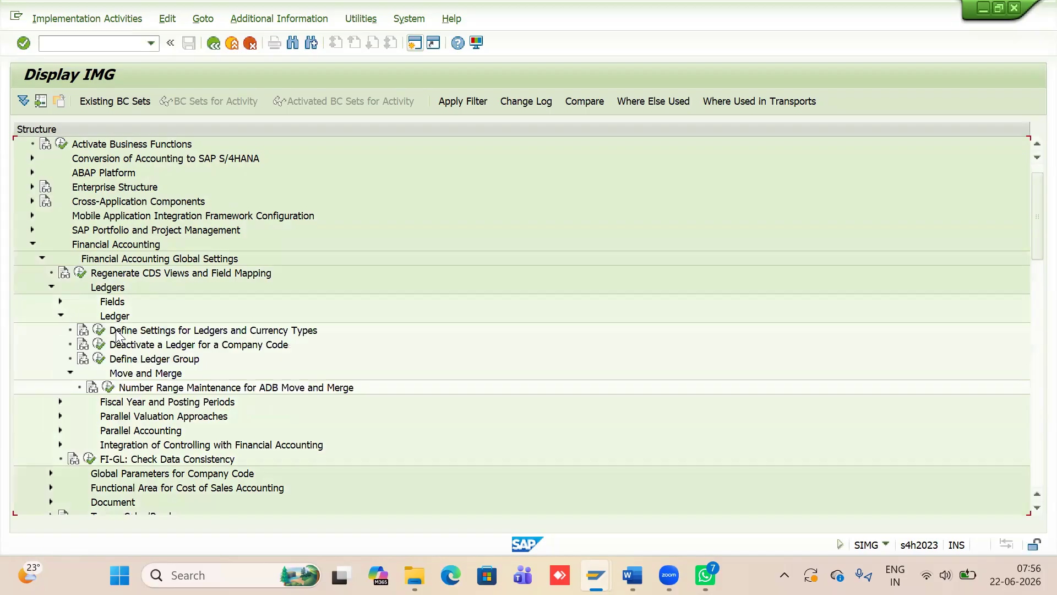
Step: Display the IMG Activity keys as additional information beside the IMG structure and widen that column
click(279, 19)
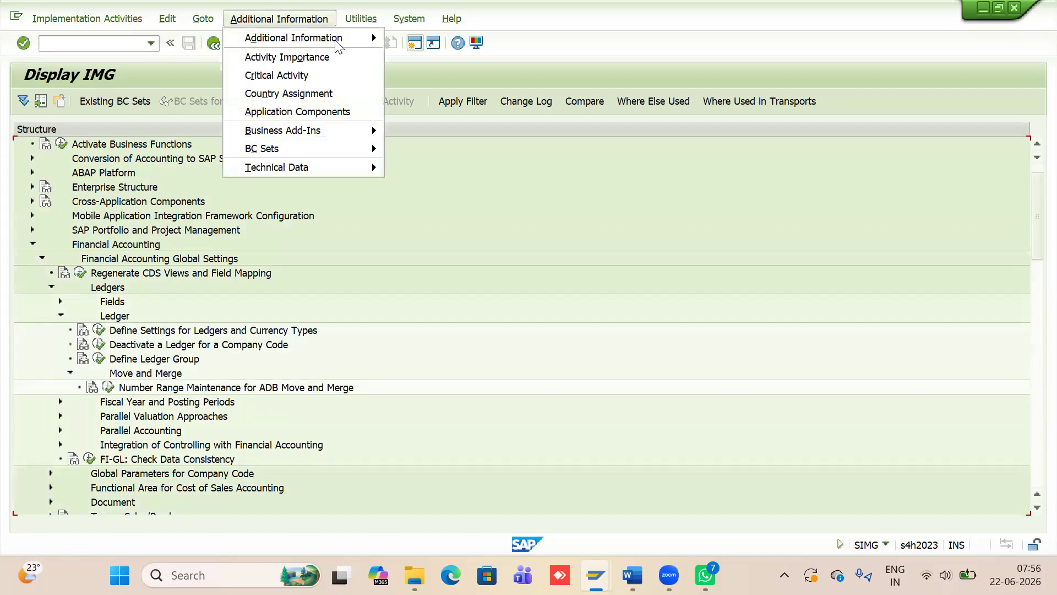
mouse_move(345, 39)
mouse_move(465, 56)
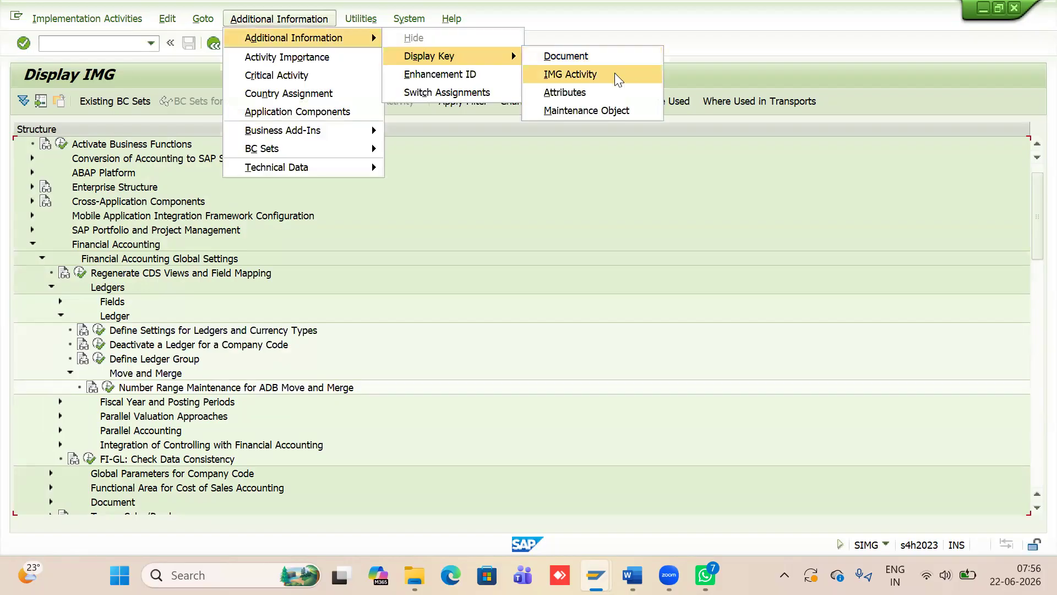
click(616, 75)
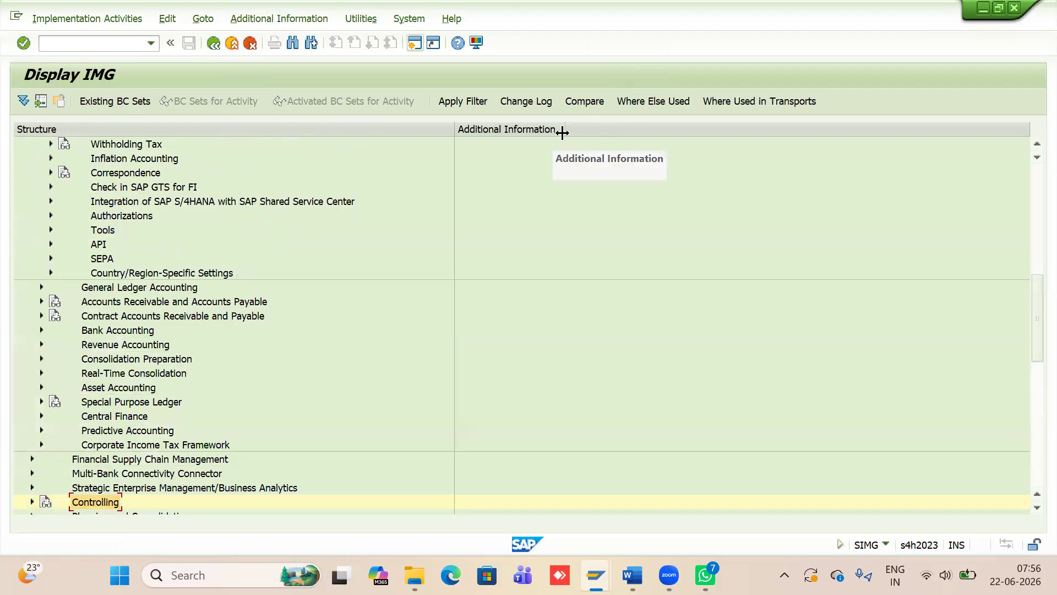
drag(563, 132, 633, 135)
Step: Open Define Settings for Ledgers and Currency Types, confirming the leading ledger assignment notice and closing the consistency check messages
scroll(481, 310, down, 1)
scroll(481, 311, down, 5)
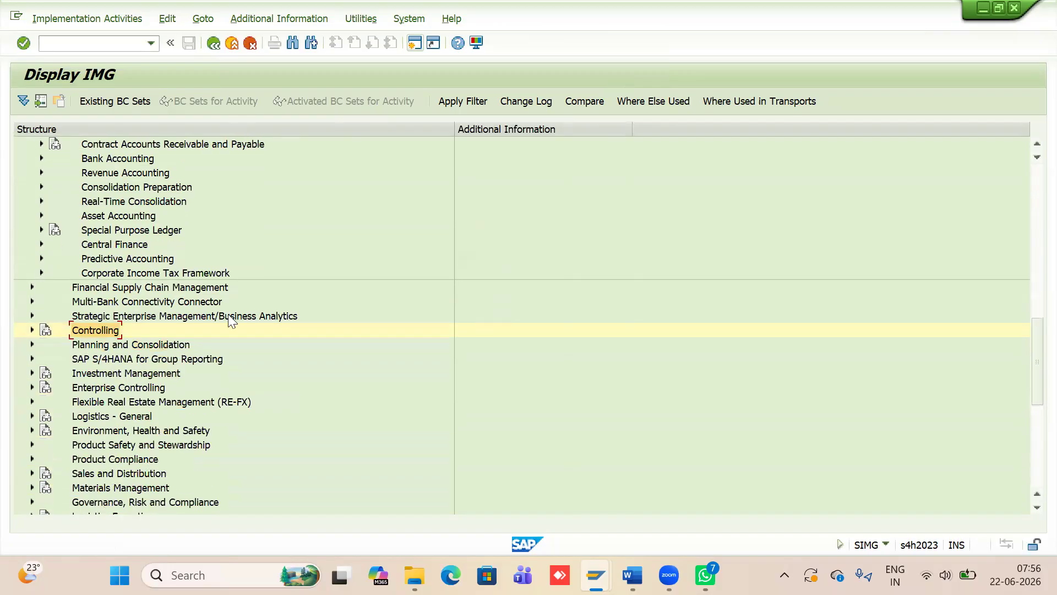
scroll(211, 267, up, 1)
scroll(210, 264, up, 5)
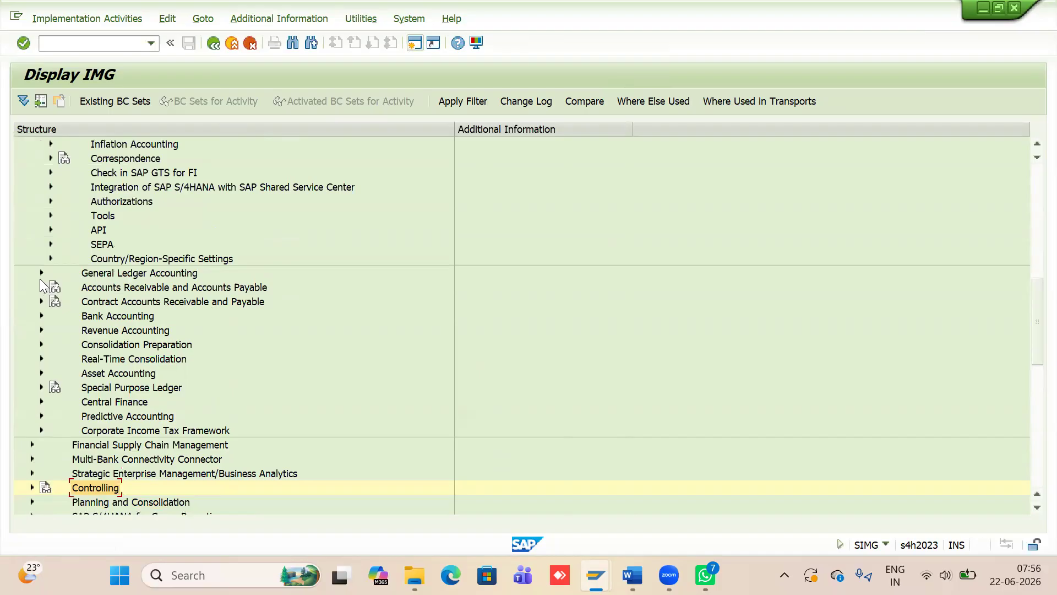
scroll(112, 230, up, 7)
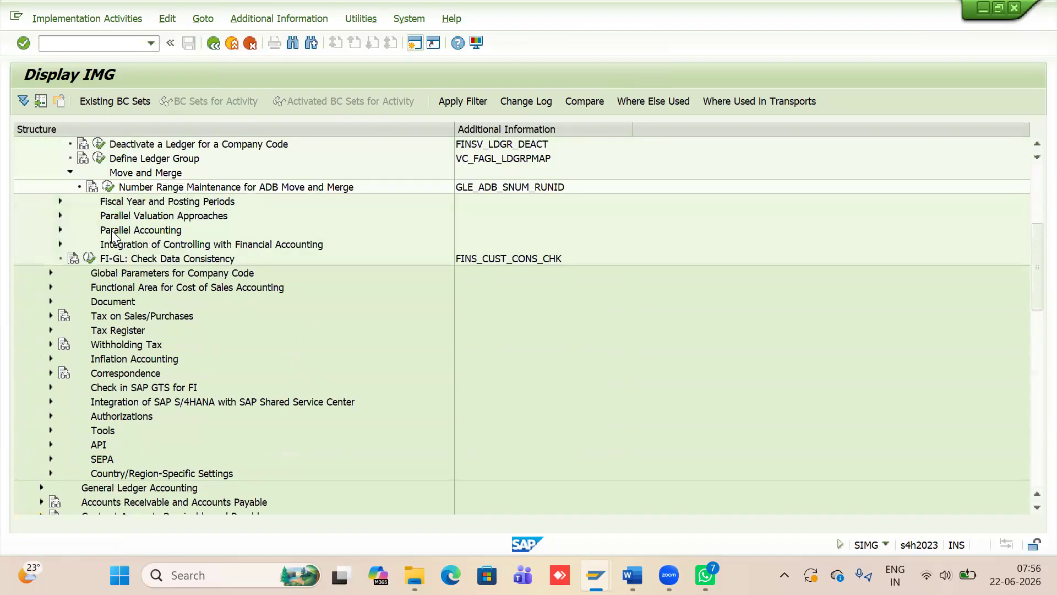
scroll(112, 234, up, 3)
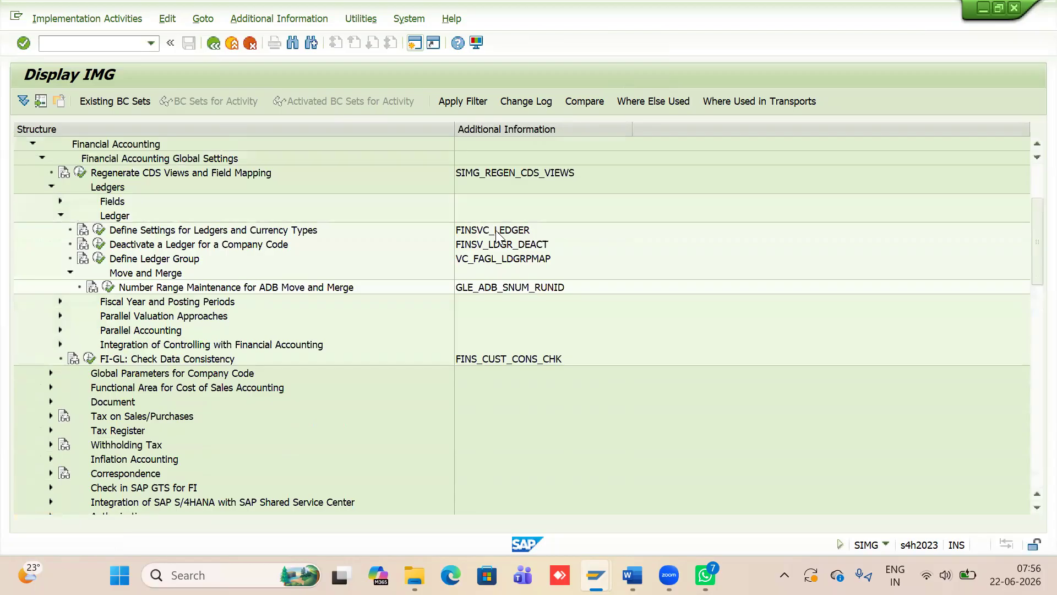
click(466, 229)
click(100, 232)
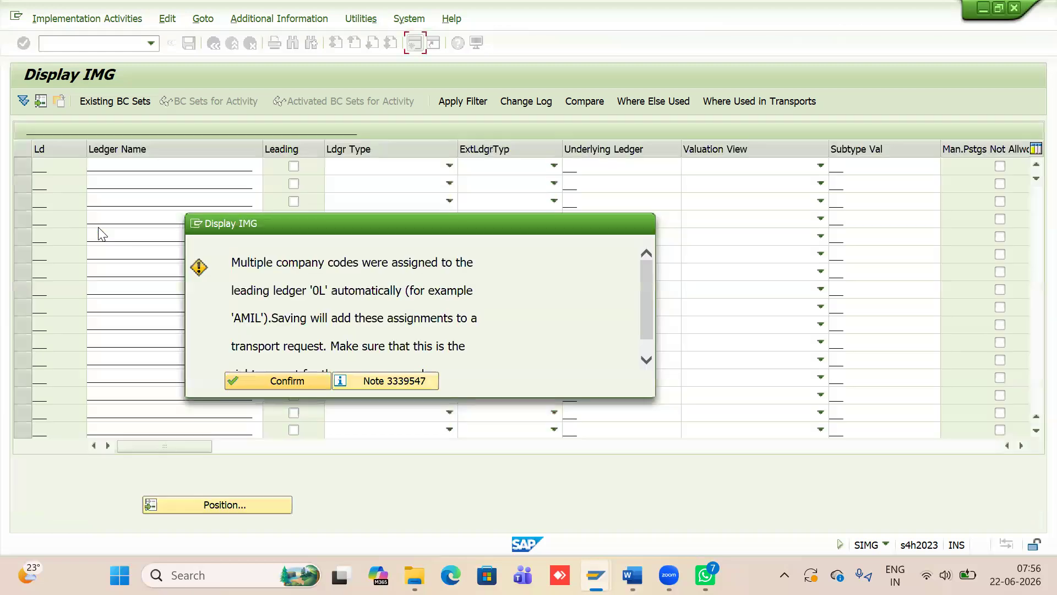
click(261, 380)
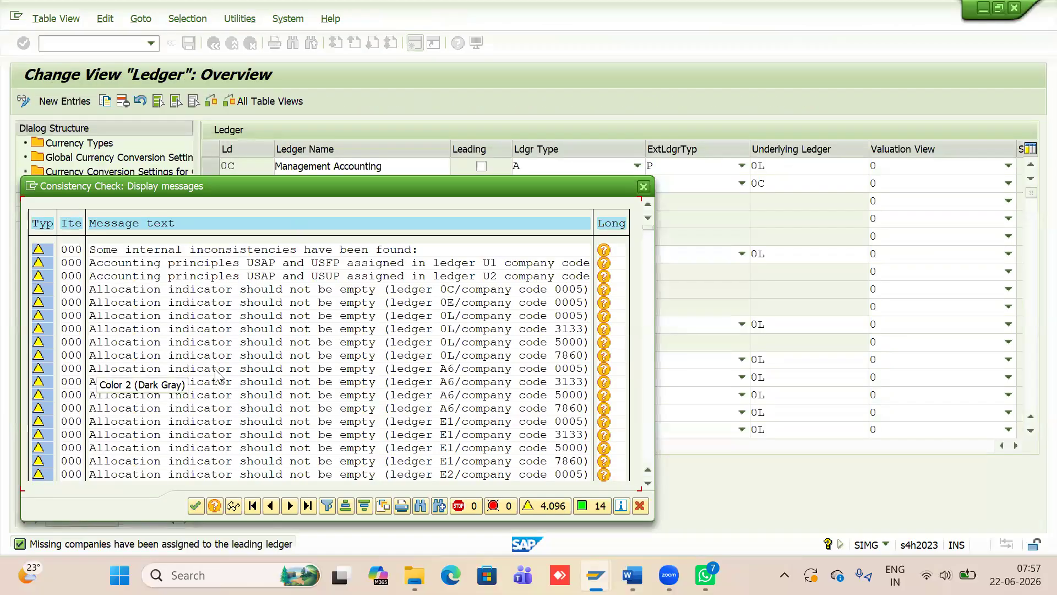
key(Return)
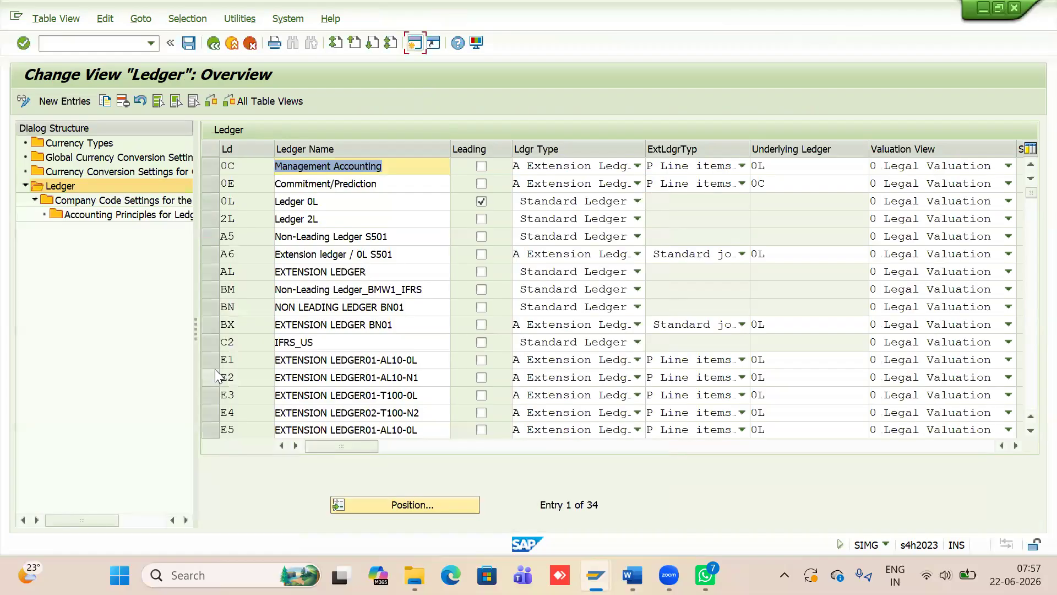
Step: Open the Currency Types overview in the ledger settings and examine types 00 and 10
click(92, 144)
double_click(92, 146)
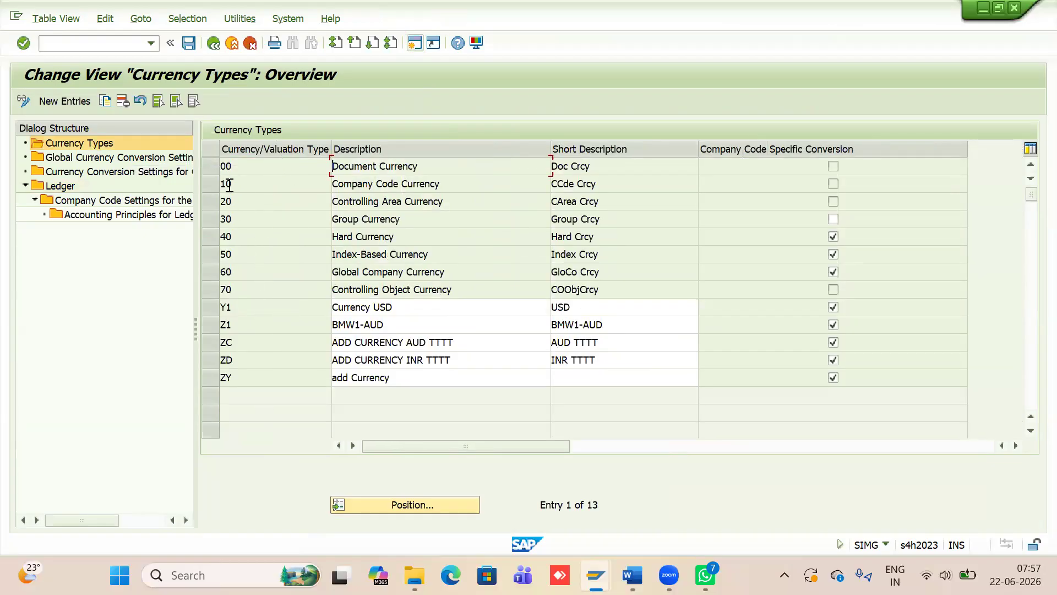
click(229, 167)
click(235, 182)
Step: Check the Currency Keys section in Word, return to SAP, and open the currencies table with transaction OY03 in a new session
key(alt+Tab)
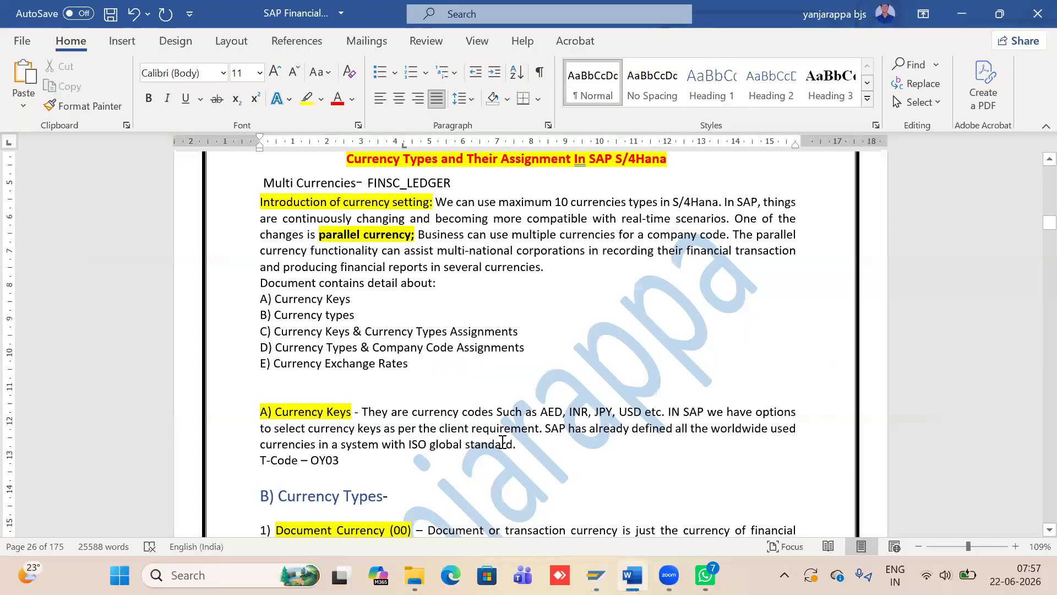
scroll(445, 425, down, 4)
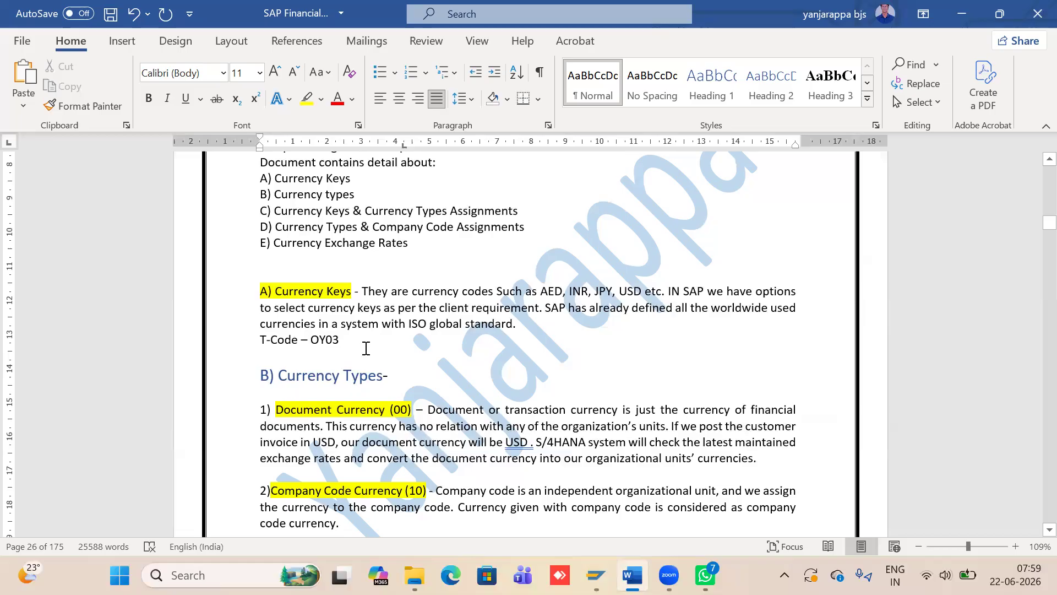
mouse_move(596, 575)
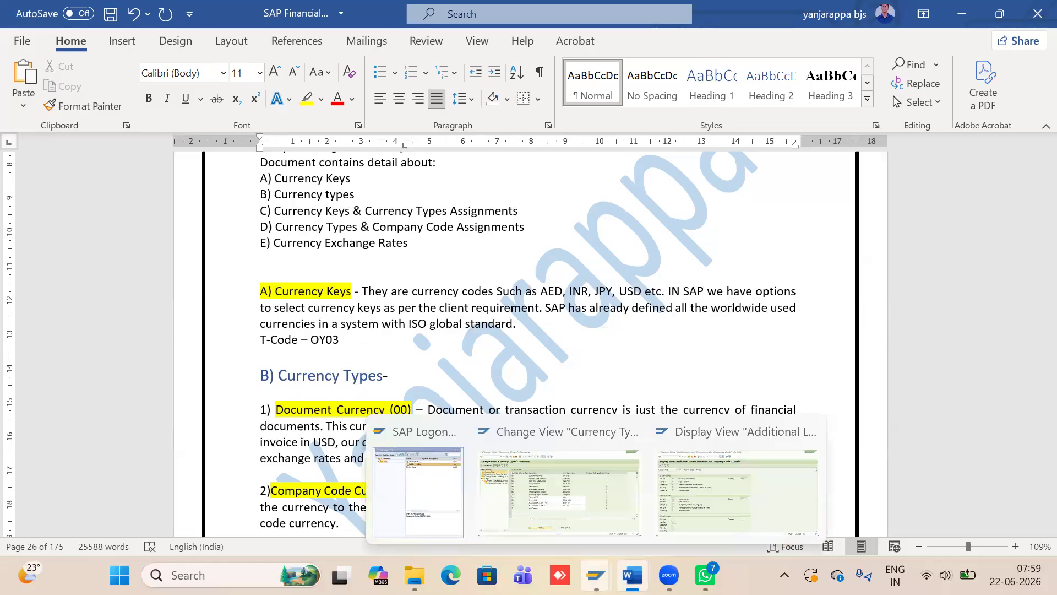
click(713, 490)
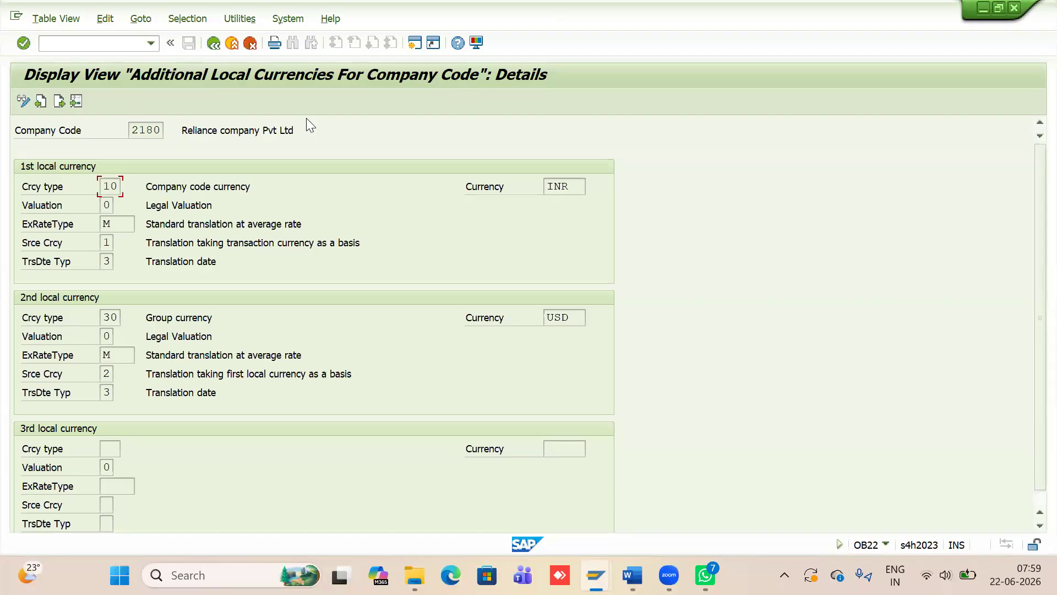
click(1031, 220)
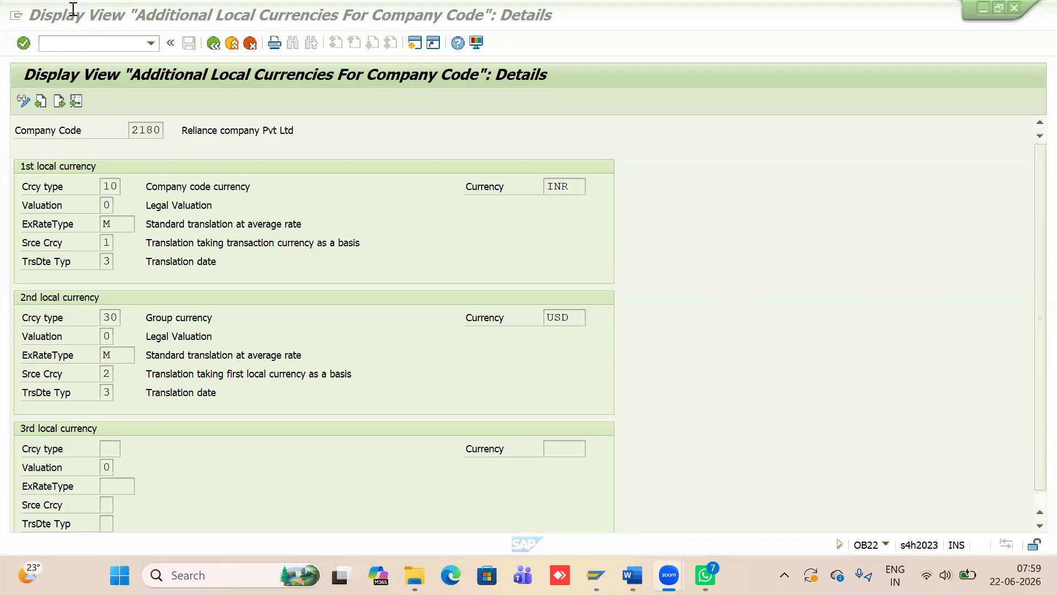
click(75, 43)
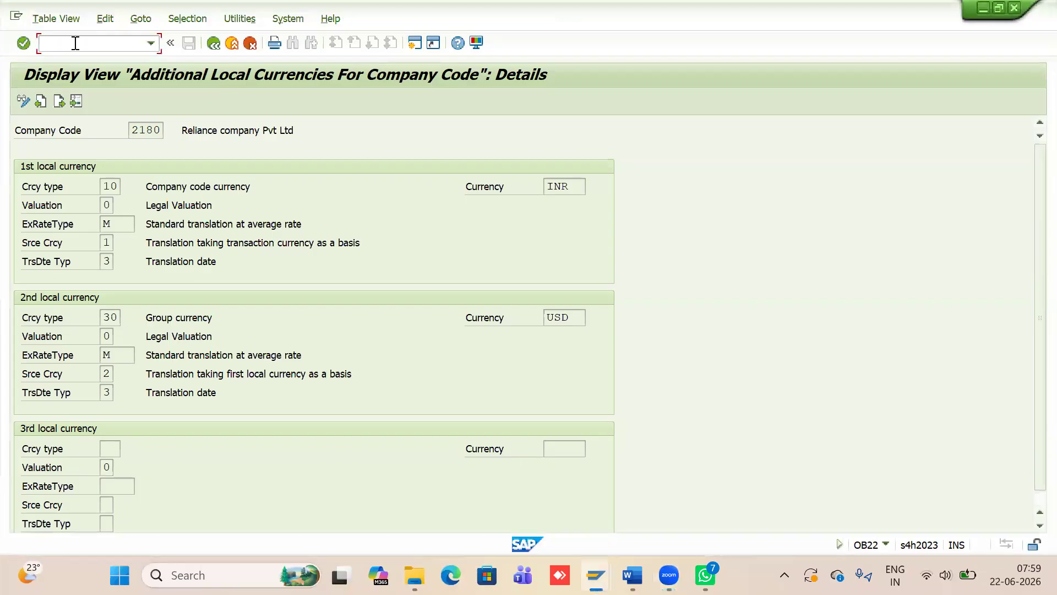
text(/noy03)
key(Return)
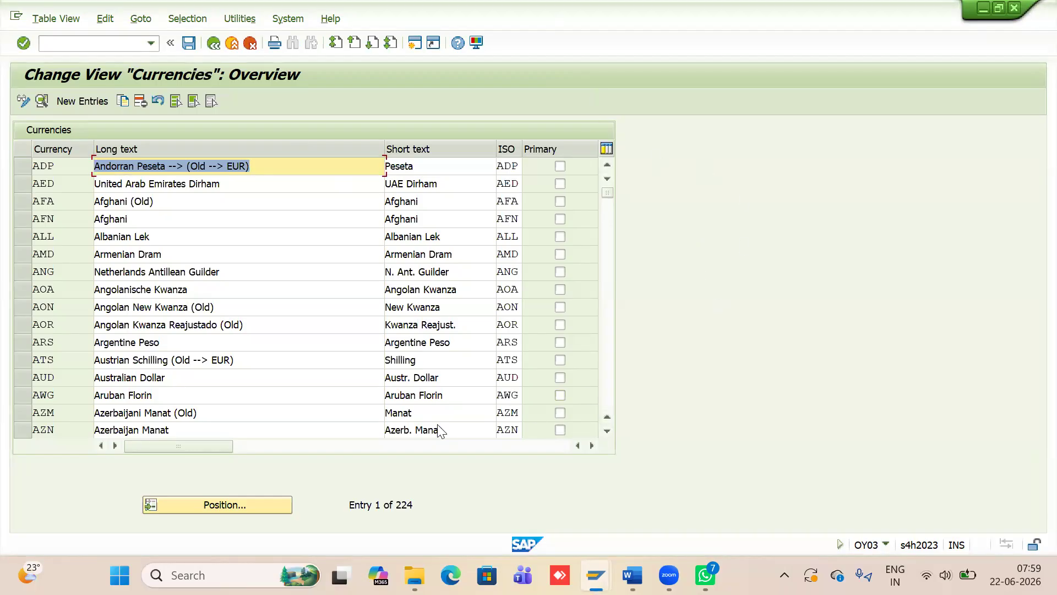
scroll(222, 305, down, 3)
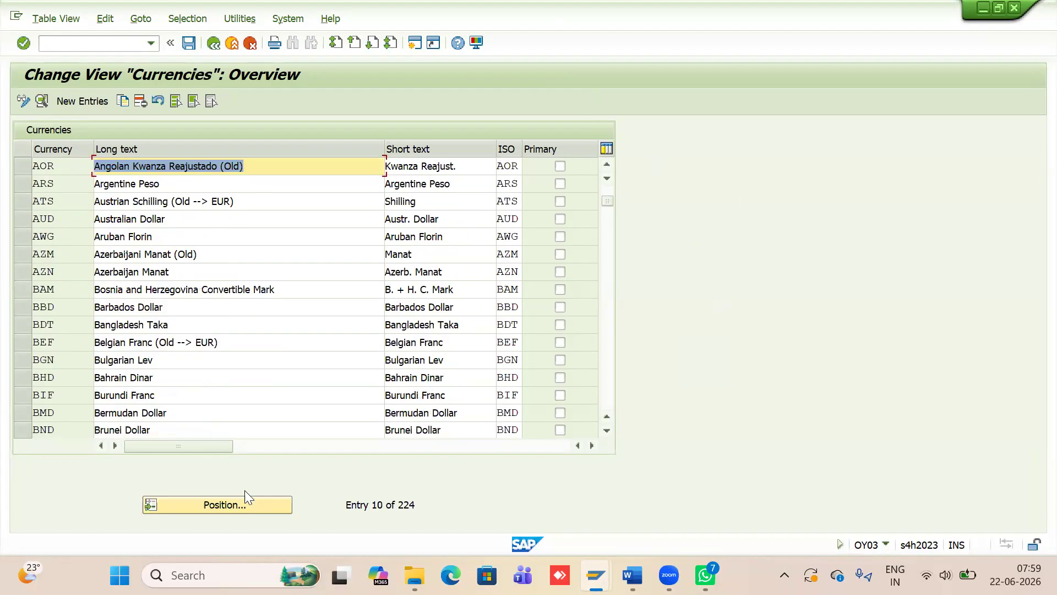
Step: Locate the INR entry in the currencies table, select its row, and position the list on AED
click(230, 502)
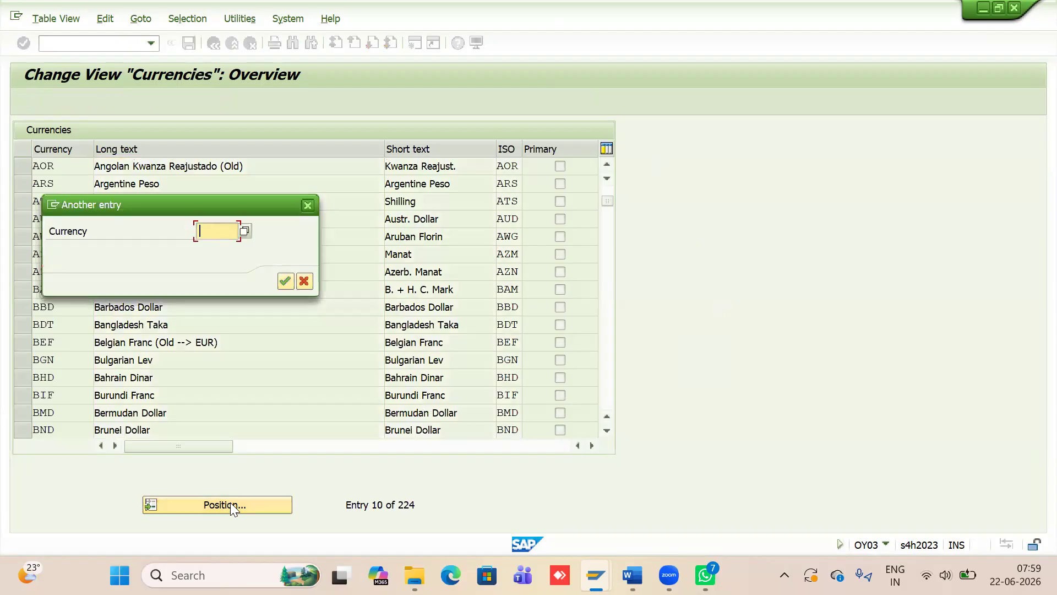
text(INR)
key(Return)
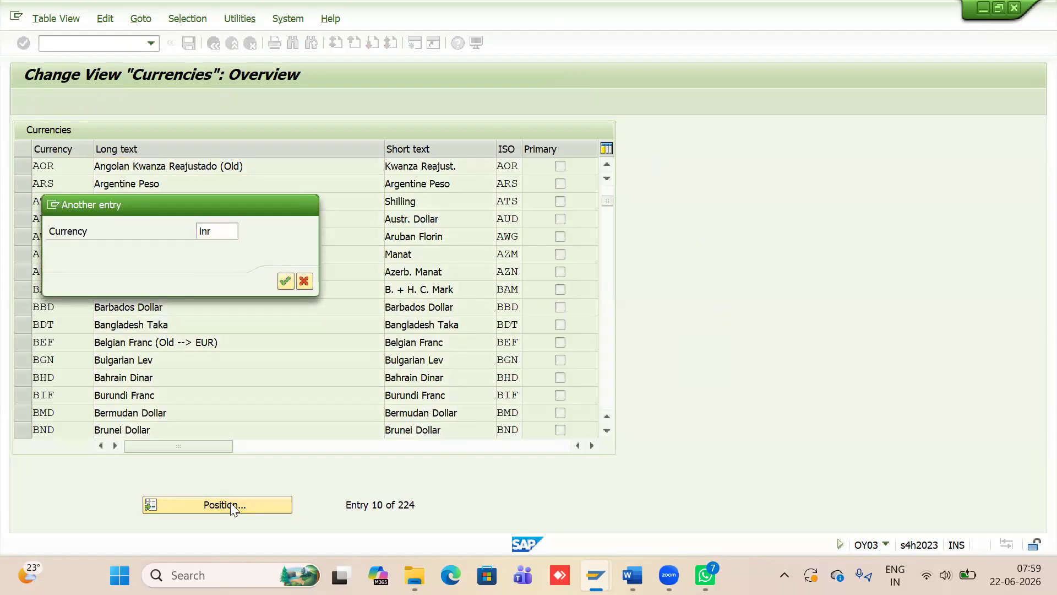
click(29, 163)
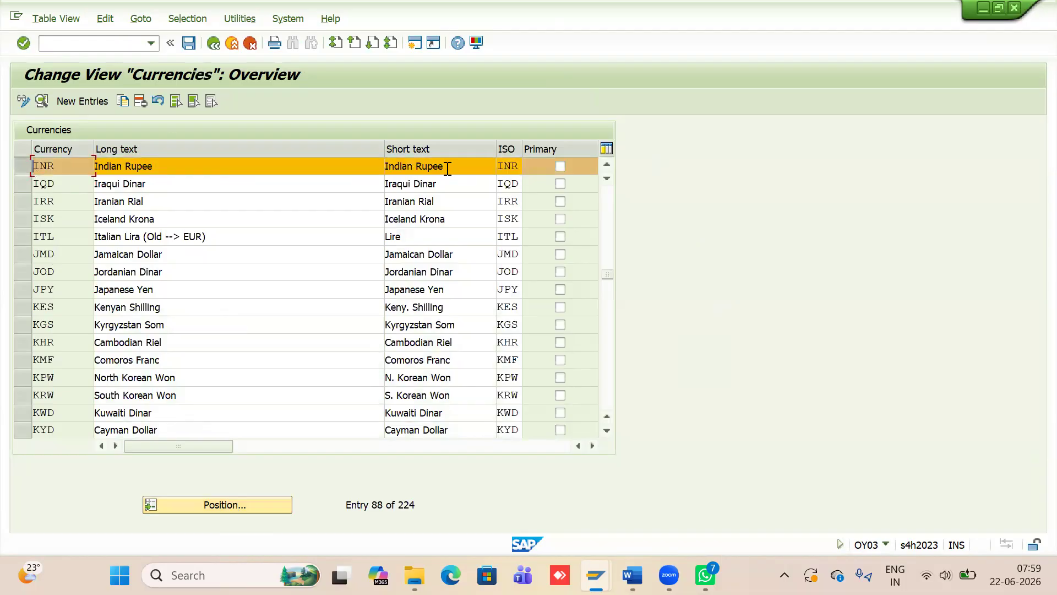
click(230, 499)
text(AED)
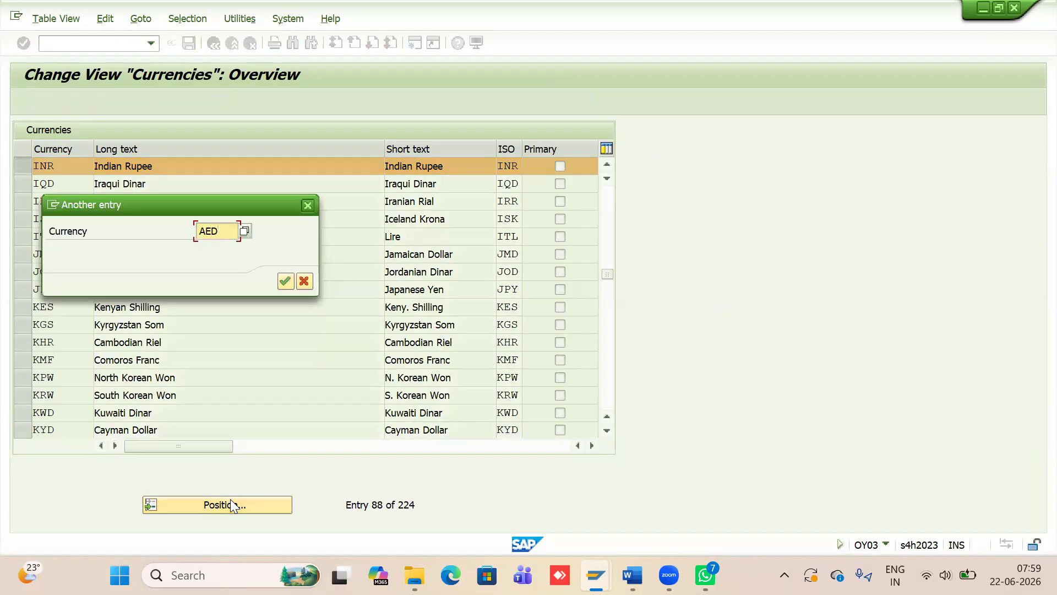
key(Return)
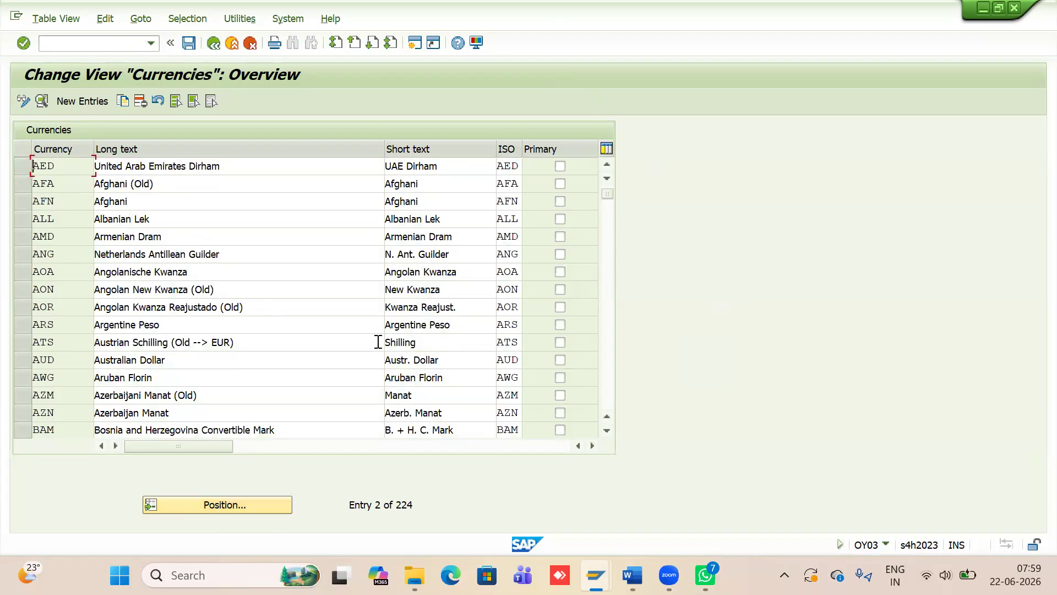
Step: Read the Currency Types section in Word and compare it with the Currency Types overview in SAP
key(alt+Tab)
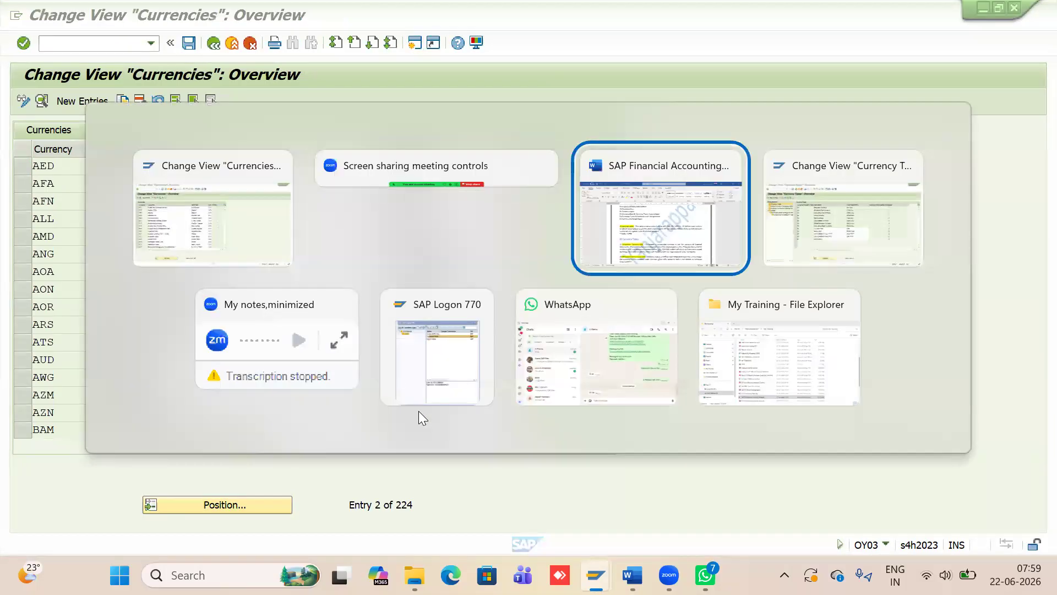
scroll(534, 363, down, 3)
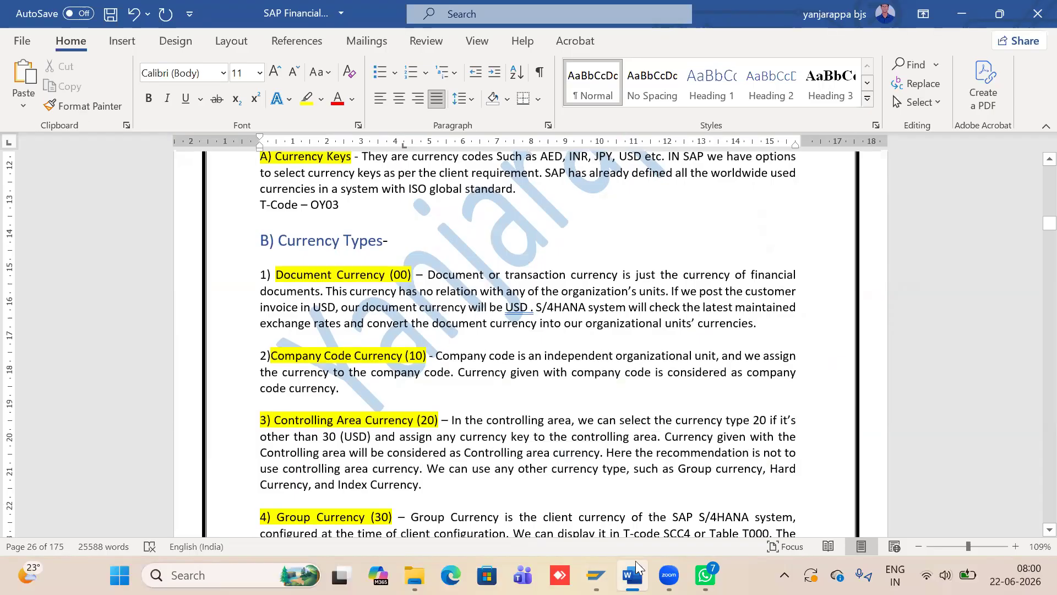
mouse_move(596, 575)
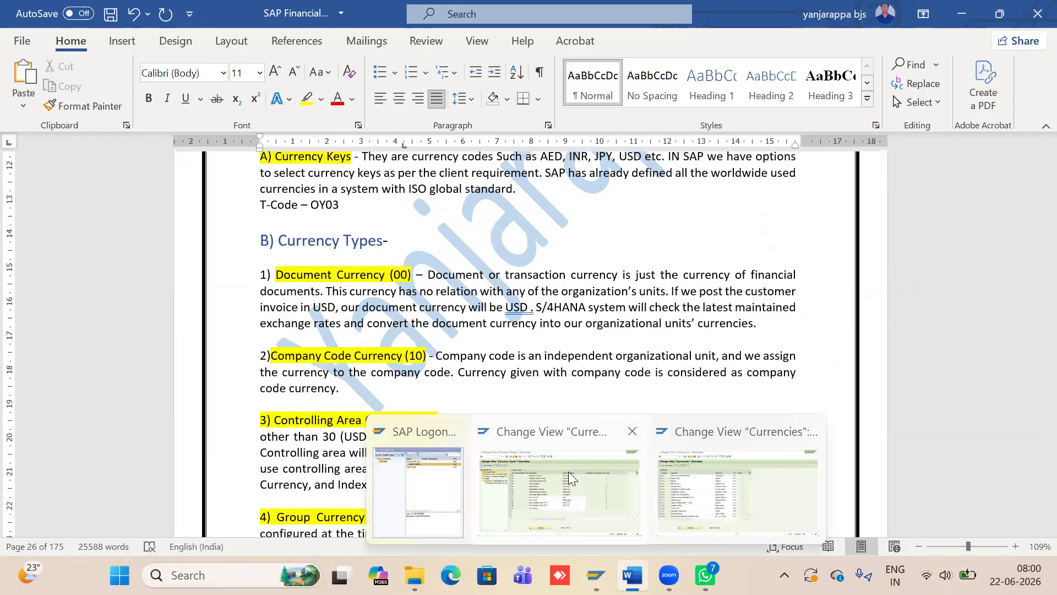
click(568, 471)
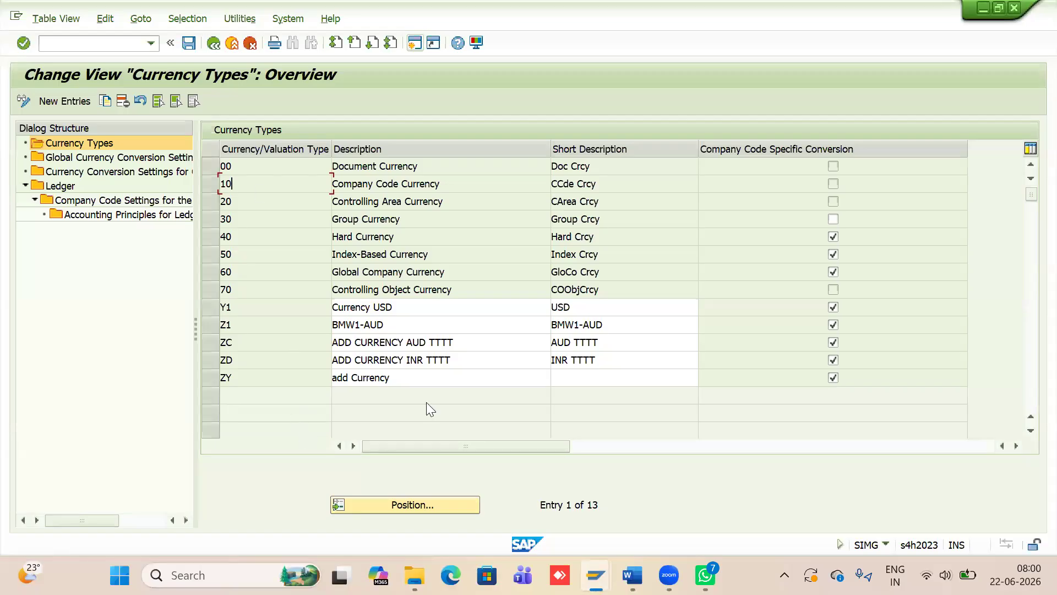
click(639, 563)
scroll(384, 308, down, 1)
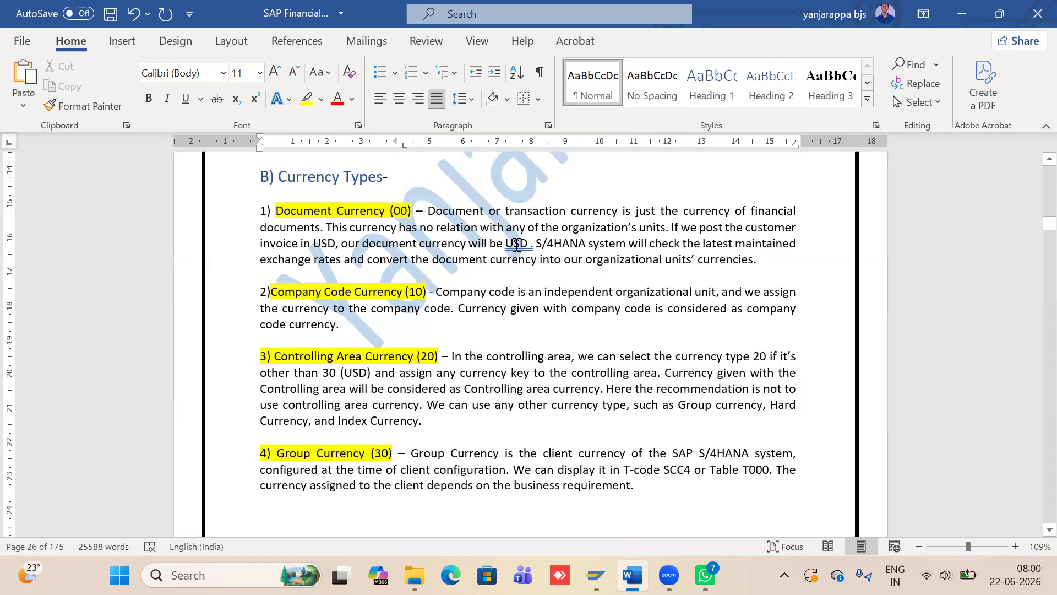
Step: Switch to the SAP currencies session and open G/L account posting with transaction F-02
mouse_move(597, 575)
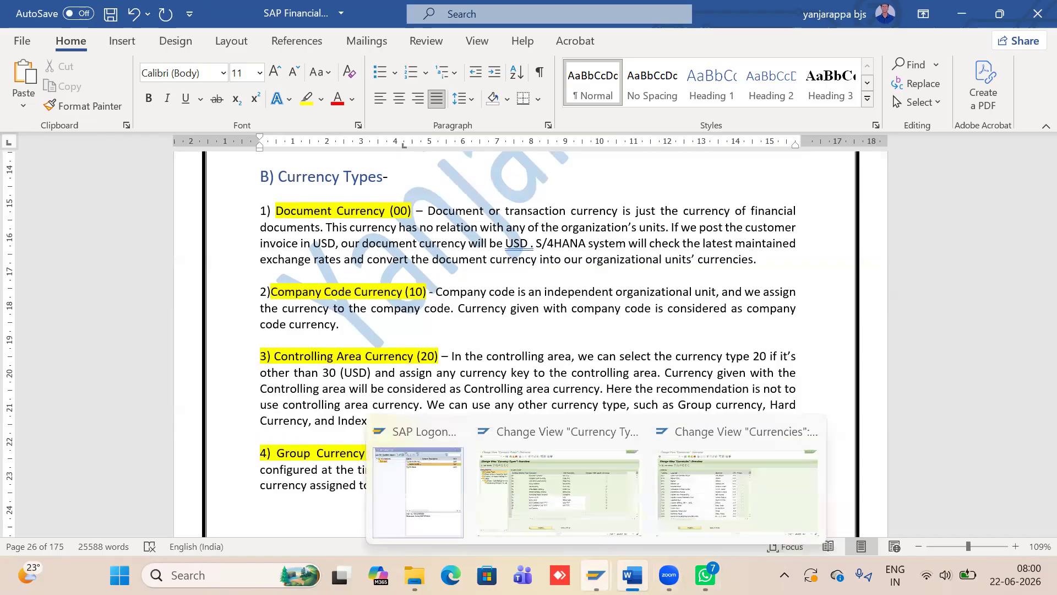
click(689, 486)
click(108, 47)
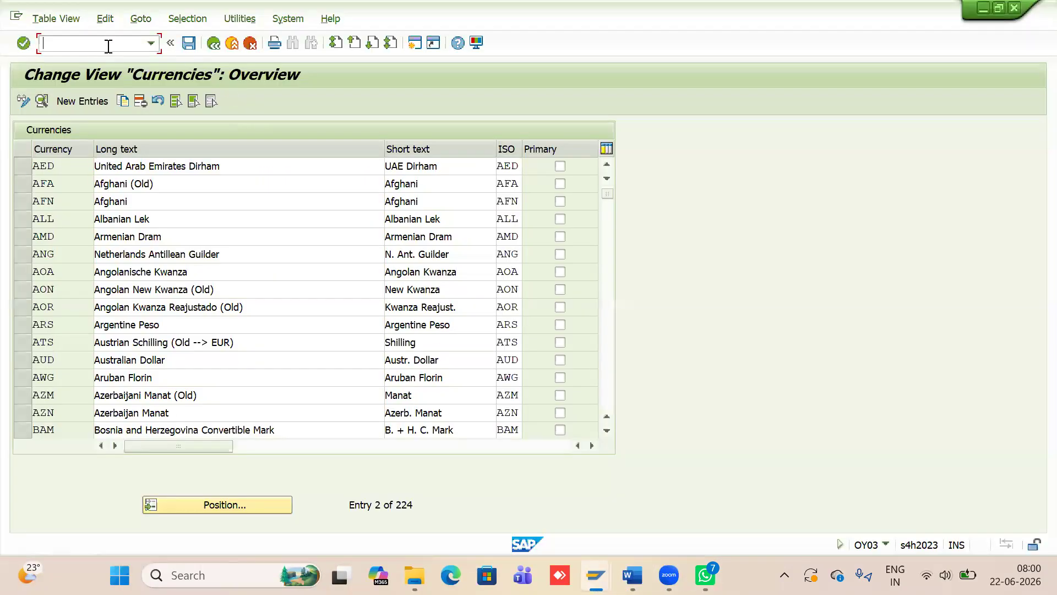
text(/nf-02)
key(Return)
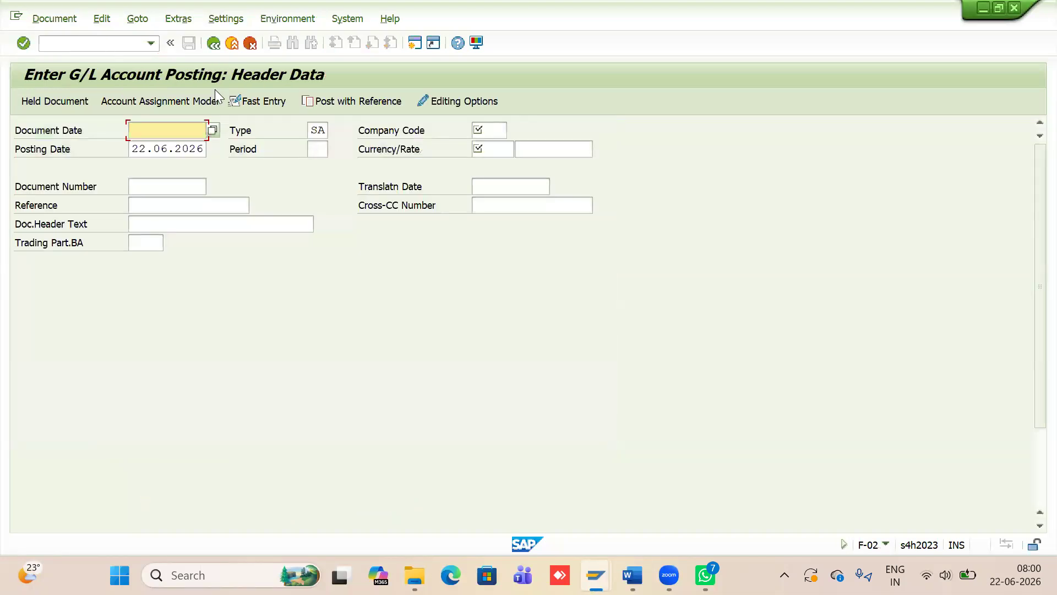
Step: Enter USD as the document currency in the posting header and replace it with INR
click(491, 147)
text(usd)
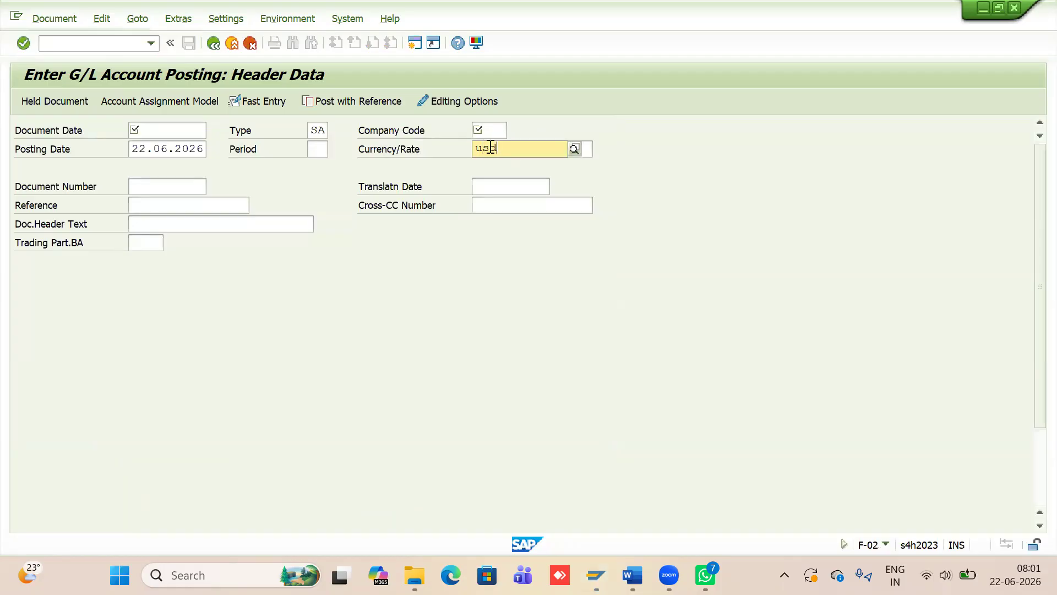
key(Down)
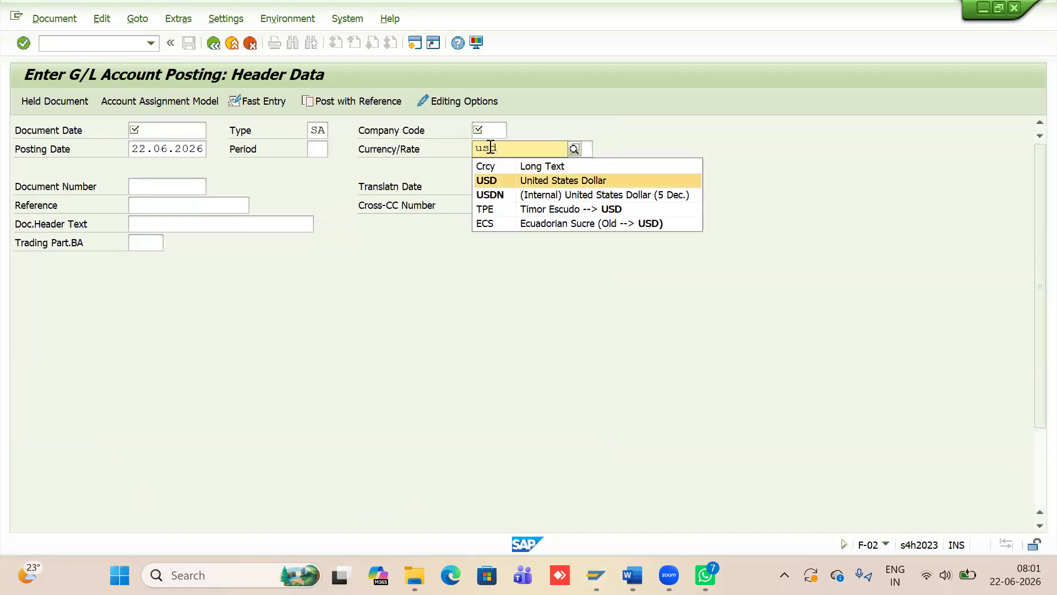
key(Return)
key(BackSpace)
key(BackSpace)
key(BackSpace)
text(inr)
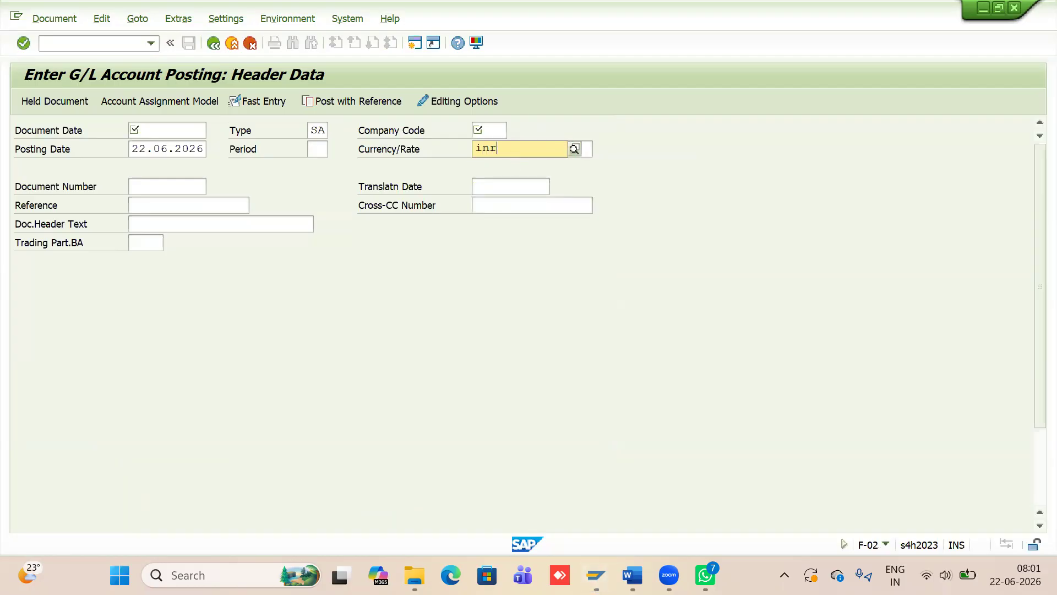
key(Return)
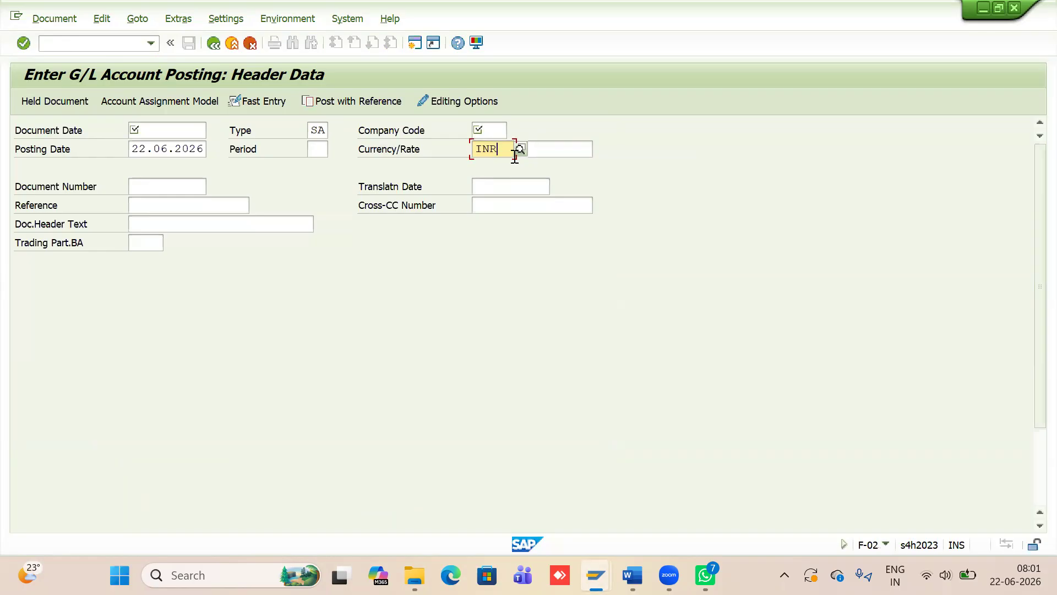
Step: Review the Document Currency (00) explanation in Word and return to the G/L posting session in SAP
key(alt+Tab)
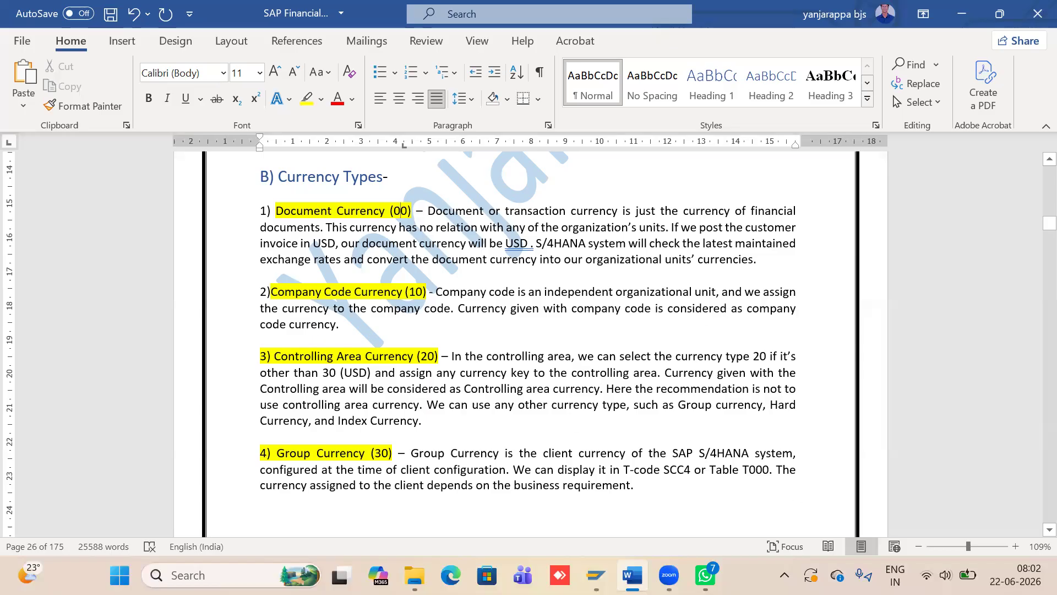
mouse_move(596, 575)
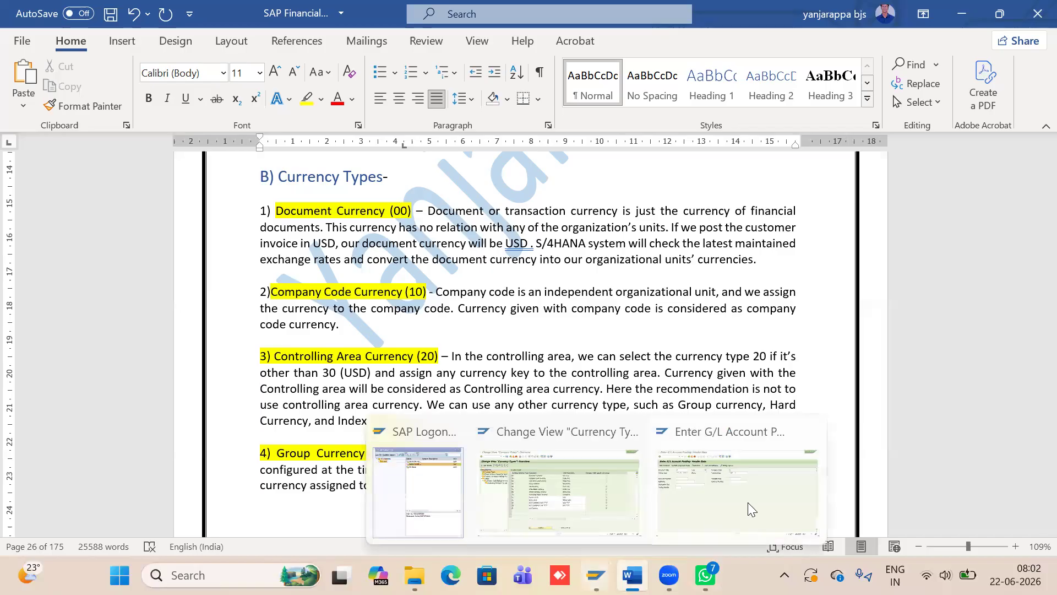
click(746, 500)
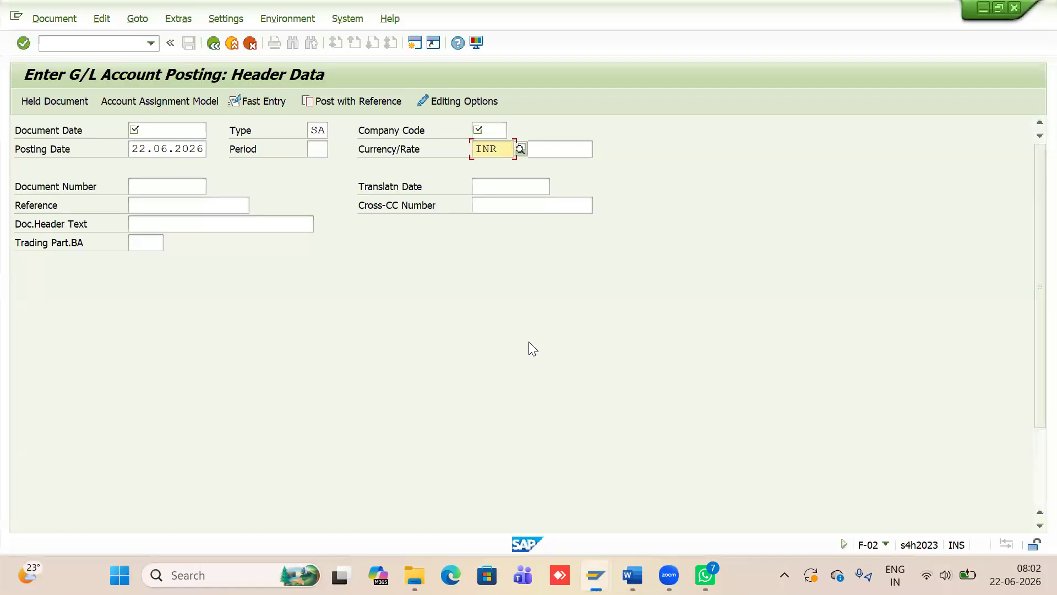
Step: Open the company code overview with transaction OX02 and examine the currency in the details of company code 0003
click(108, 39)
text(/n)
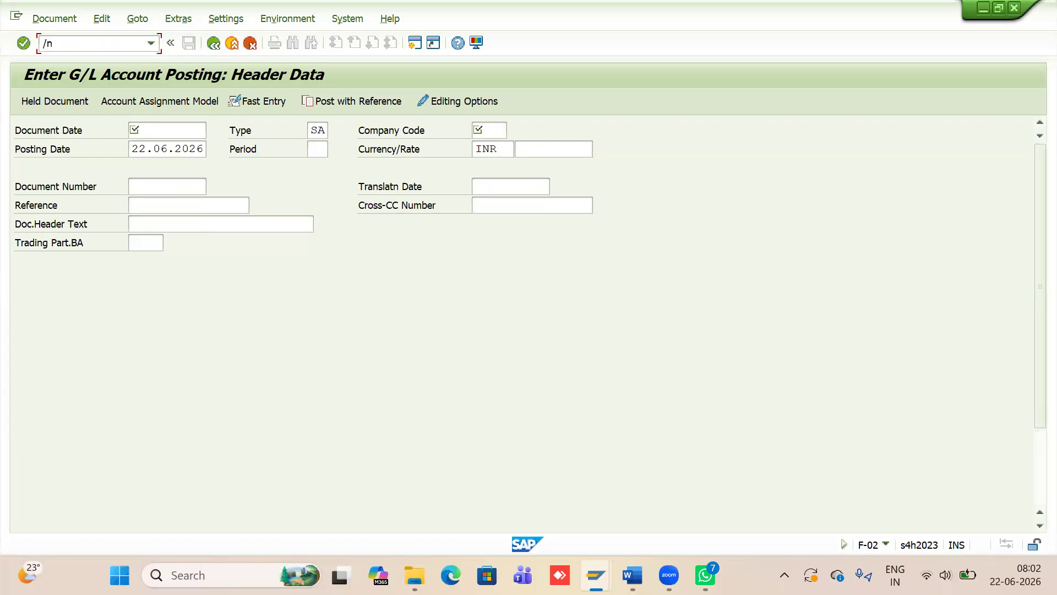
text(ox02)
key(Return)
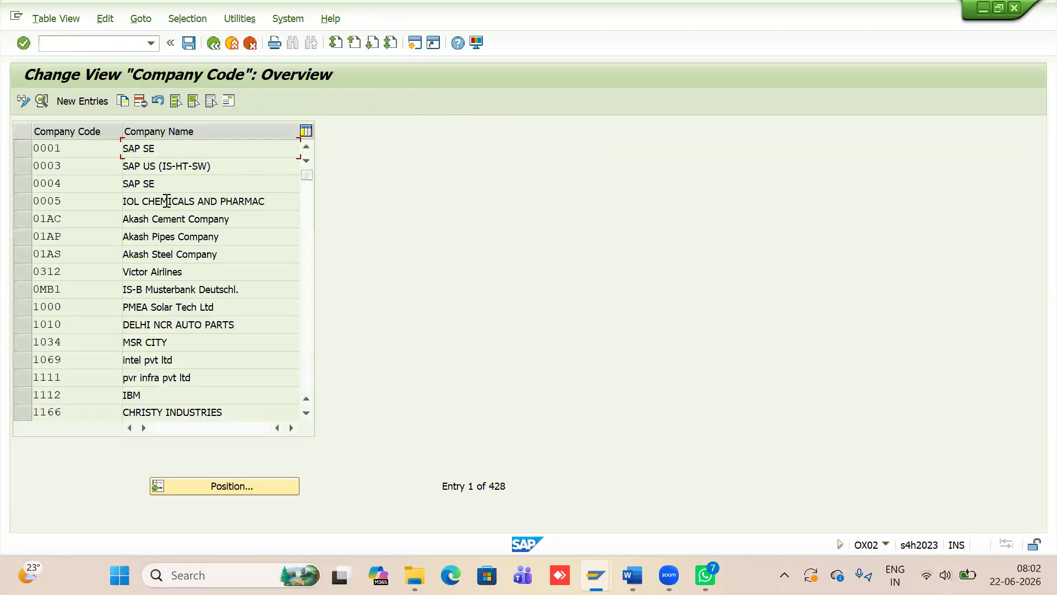
double_click(68, 164)
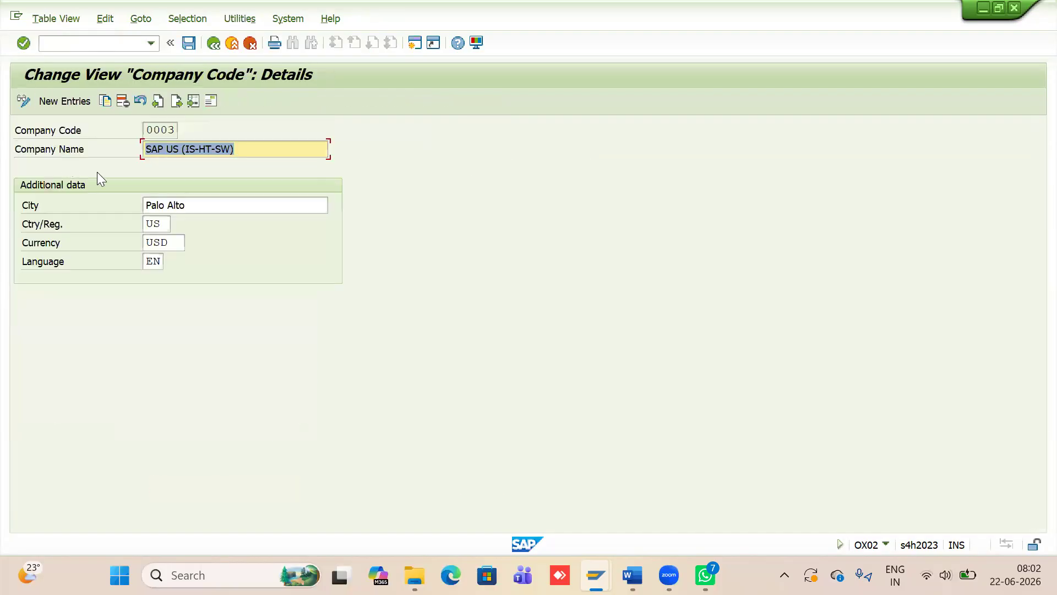
double_click(173, 241)
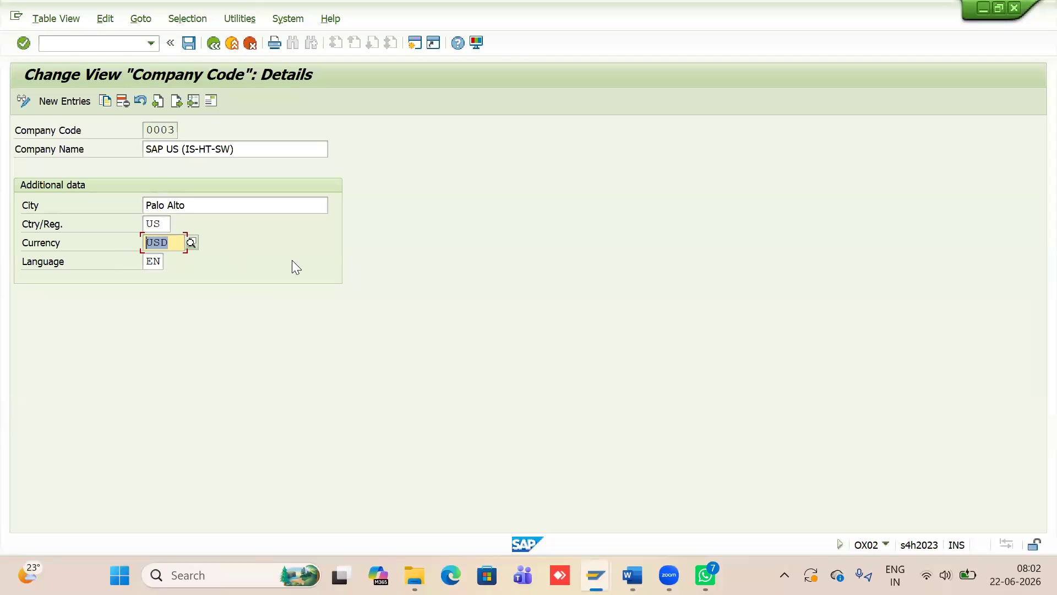
Step: Review the Company Code Currency and Controlling Area Currency explanations in Word, and return to the company code details in SAP
key(alt+Tab)
click(472, 264)
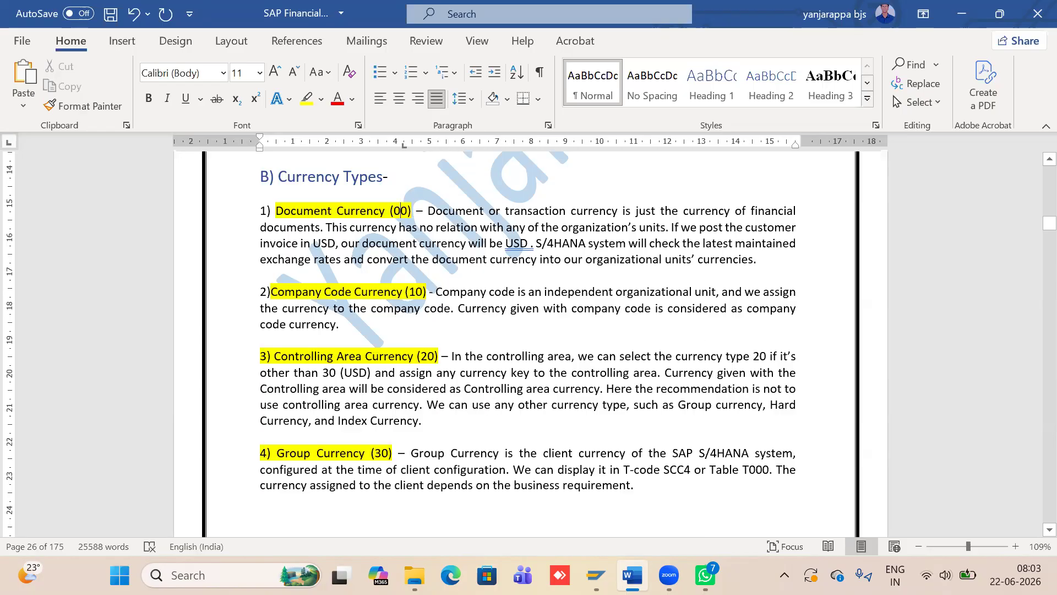
mouse_move(596, 575)
click(719, 475)
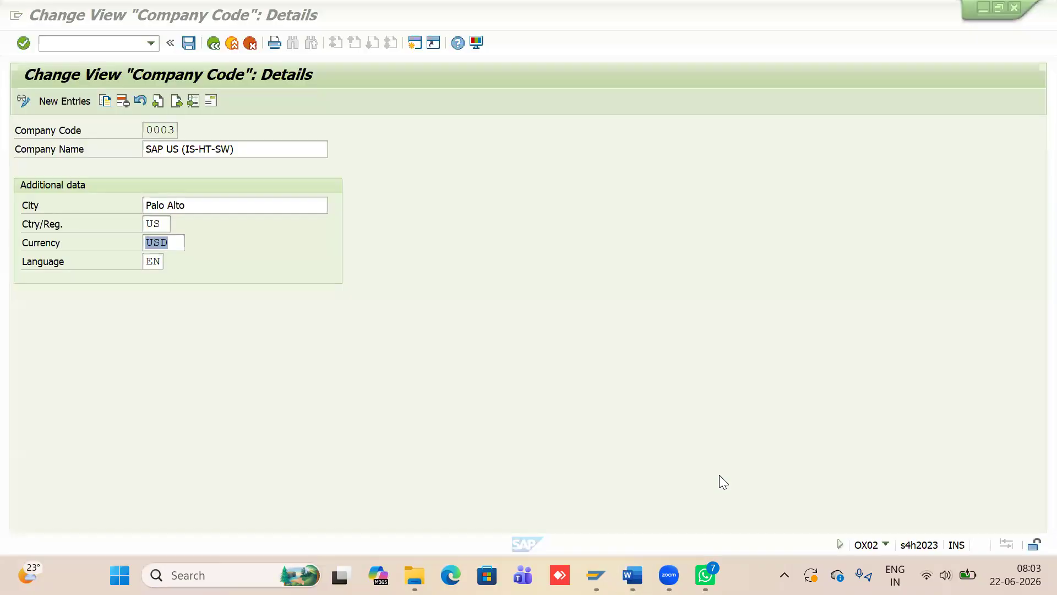
Step: Try to open the controlling area settings with transaction OKKP
click(71, 43)
text(/n)
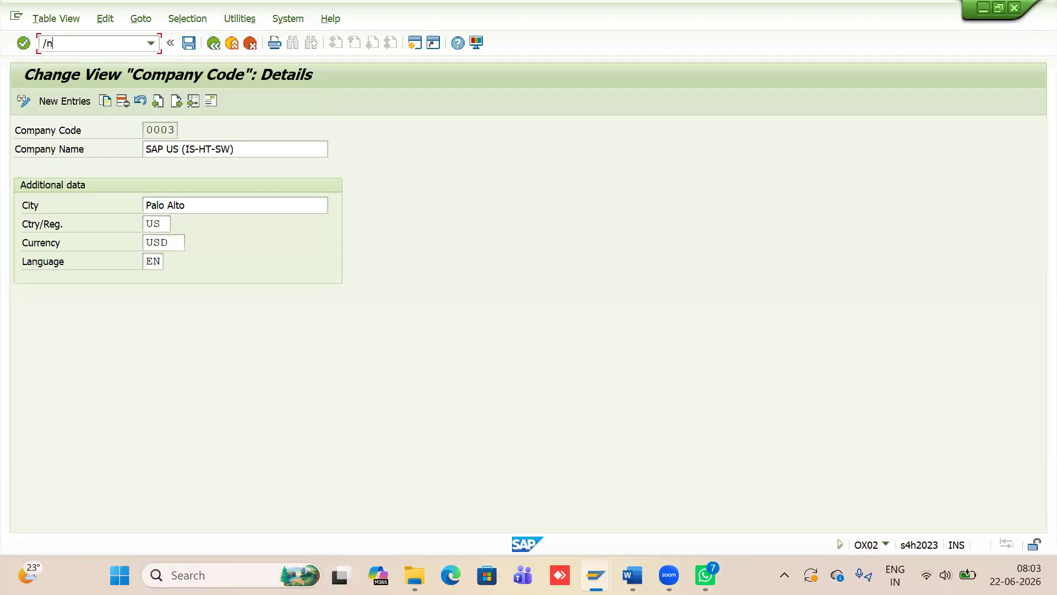
text(okkp)
key(Return)
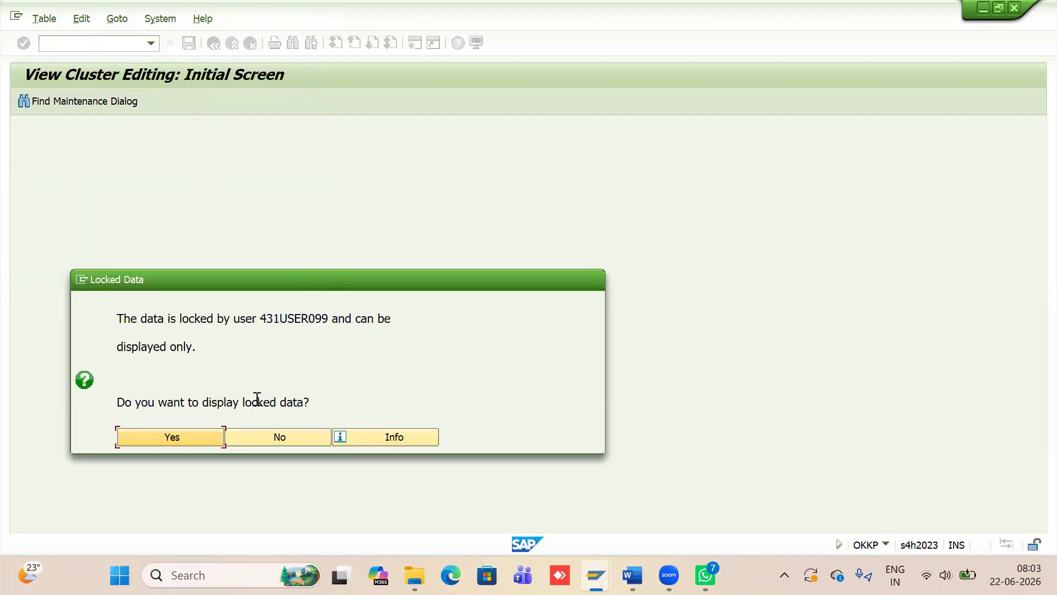
key(alt+space)
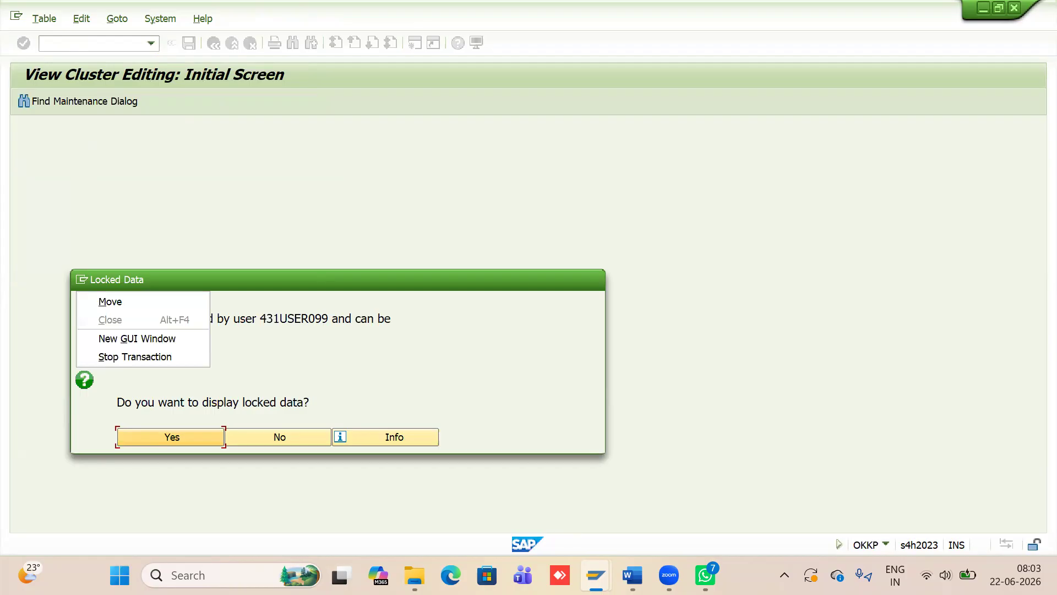
Step: Switch to the session showing the Currency Types overview and end its transaction with /n
mouse_move(595, 575)
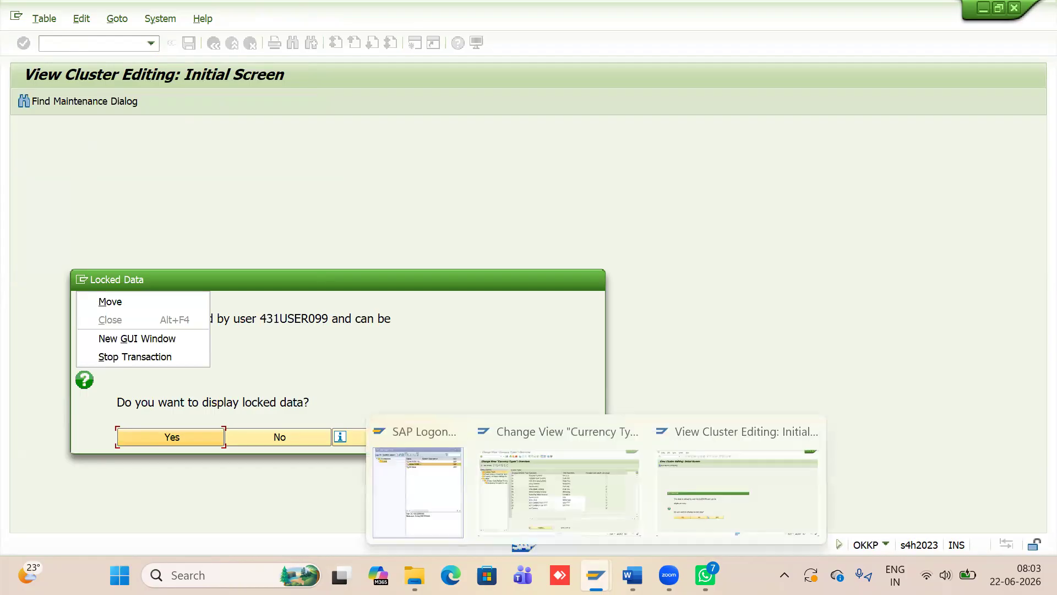
click(559, 447)
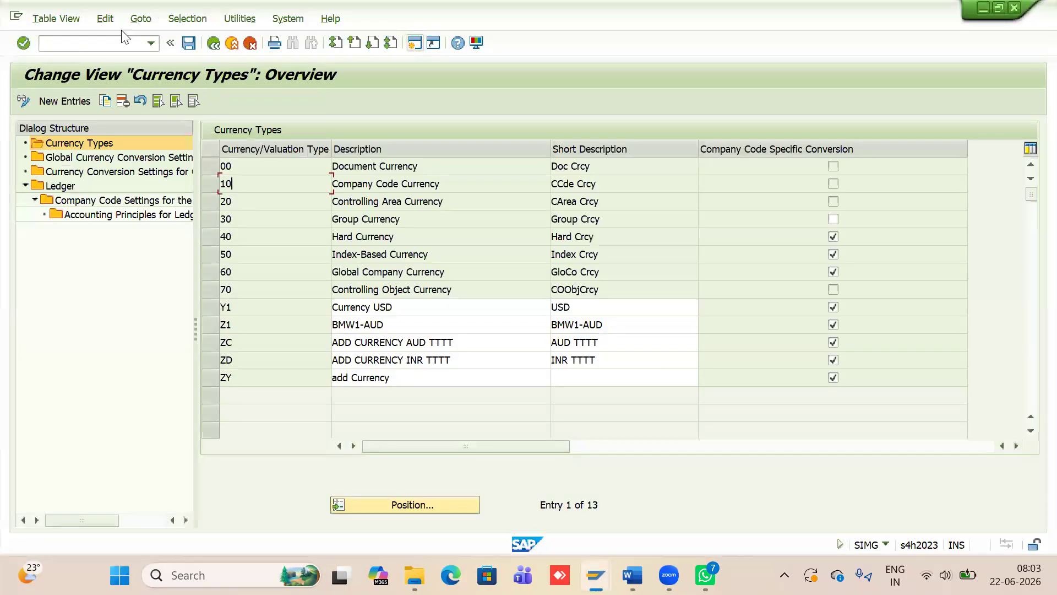
click(110, 49)
text(/n)
key(Return)
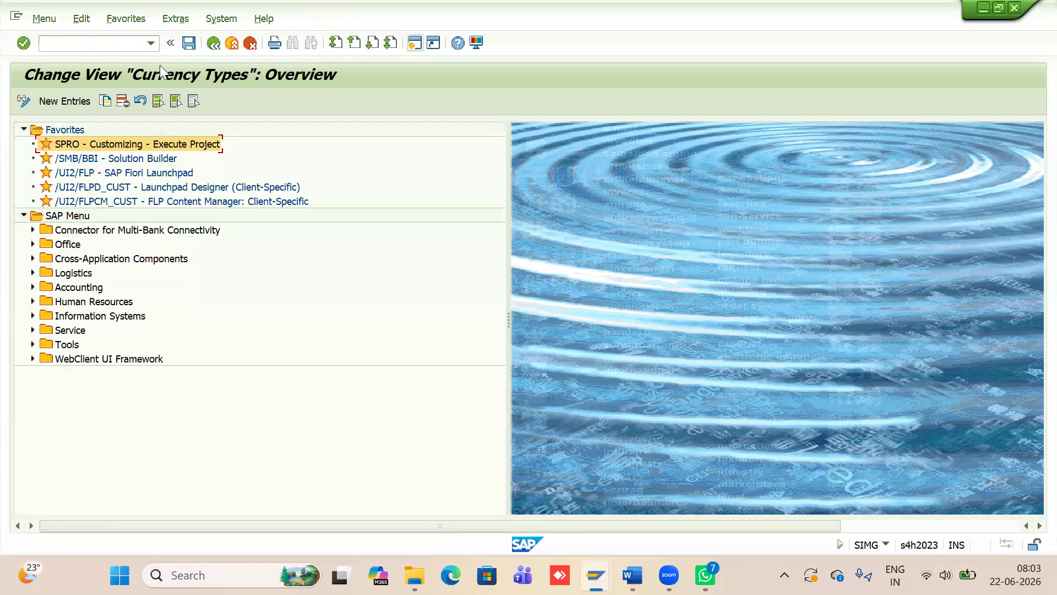
Step: Decline the display of locked data in the other session and open the controlling area overview with transaction OKKP
key(alt+Tab)
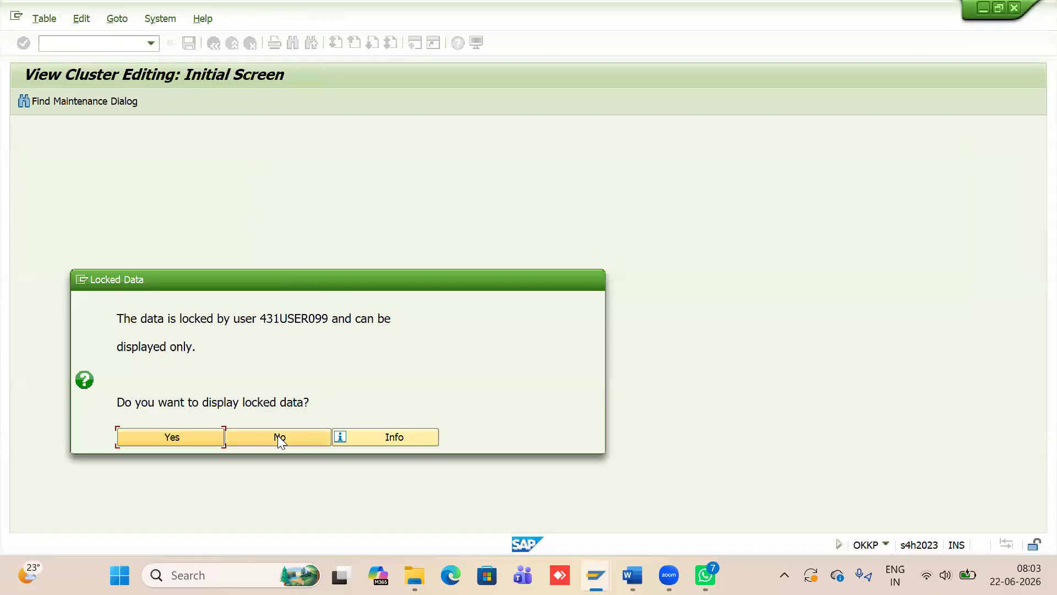
click(278, 435)
text(okkp)
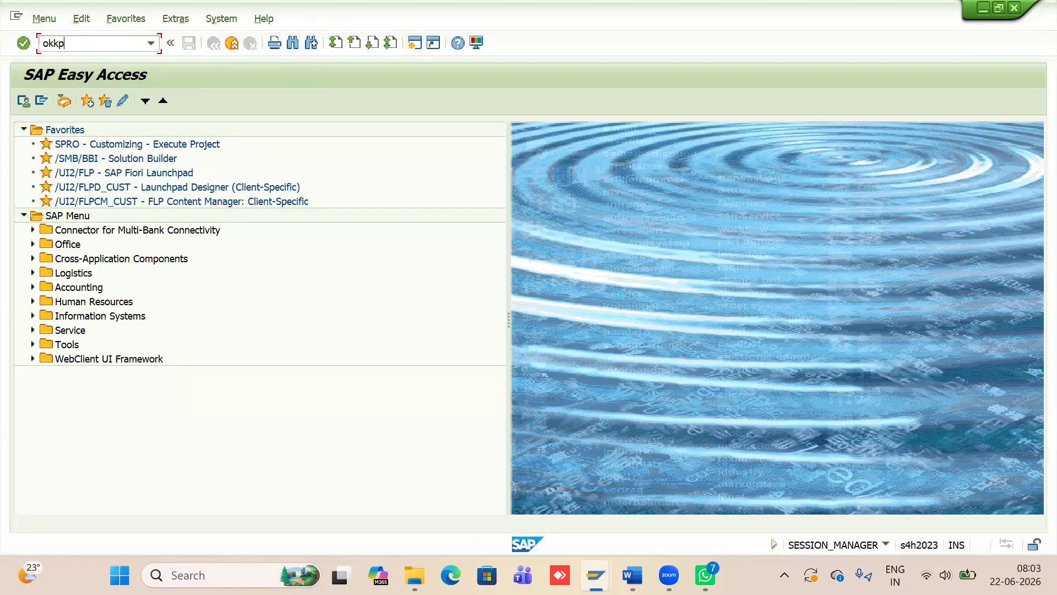
key(Return)
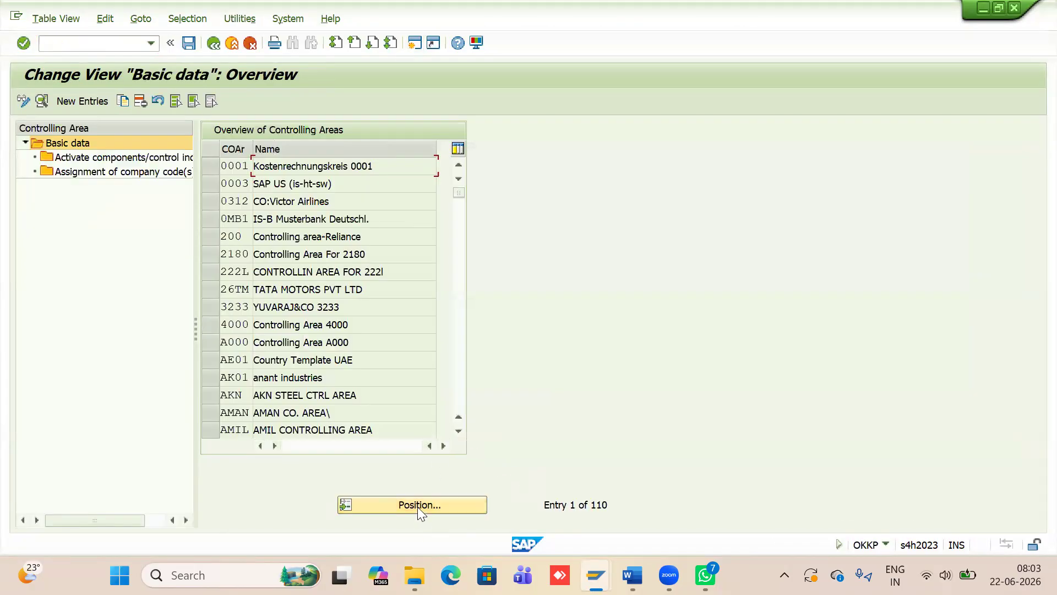
Step: Open the details of controlling area 2180 to check its currency settings, and review the Group Currency (30) explanation in Word
double_click(235, 252)
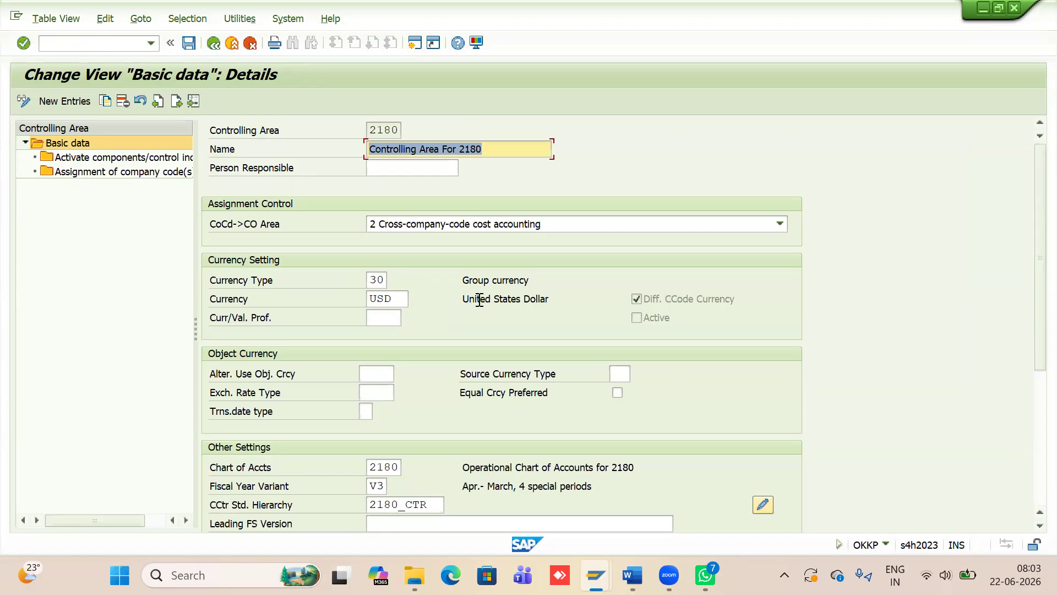
key(alt+Tab)
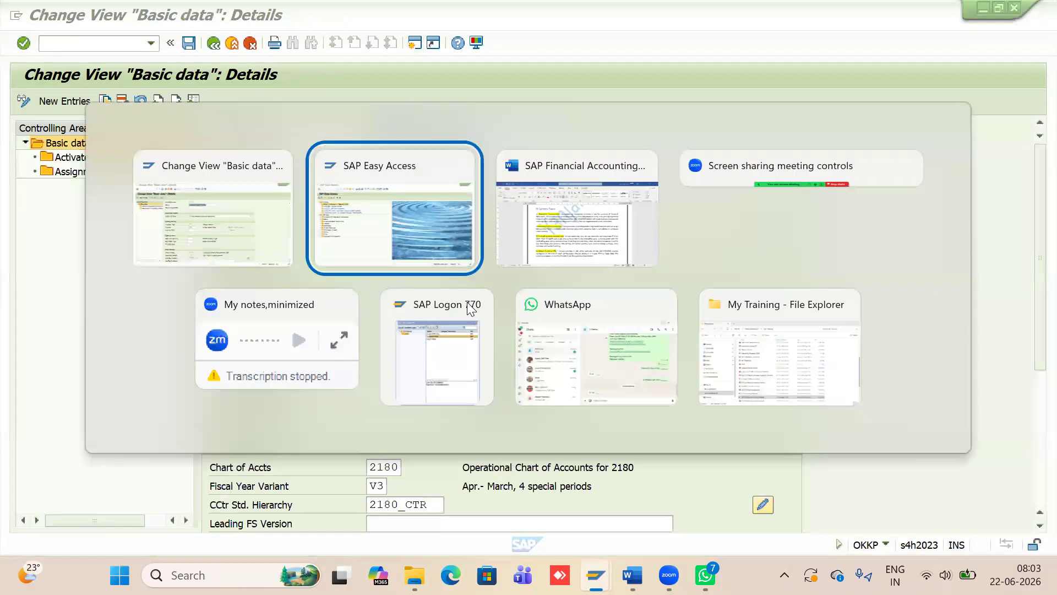
key(alt+Tab)
scroll(512, 357, down, 3)
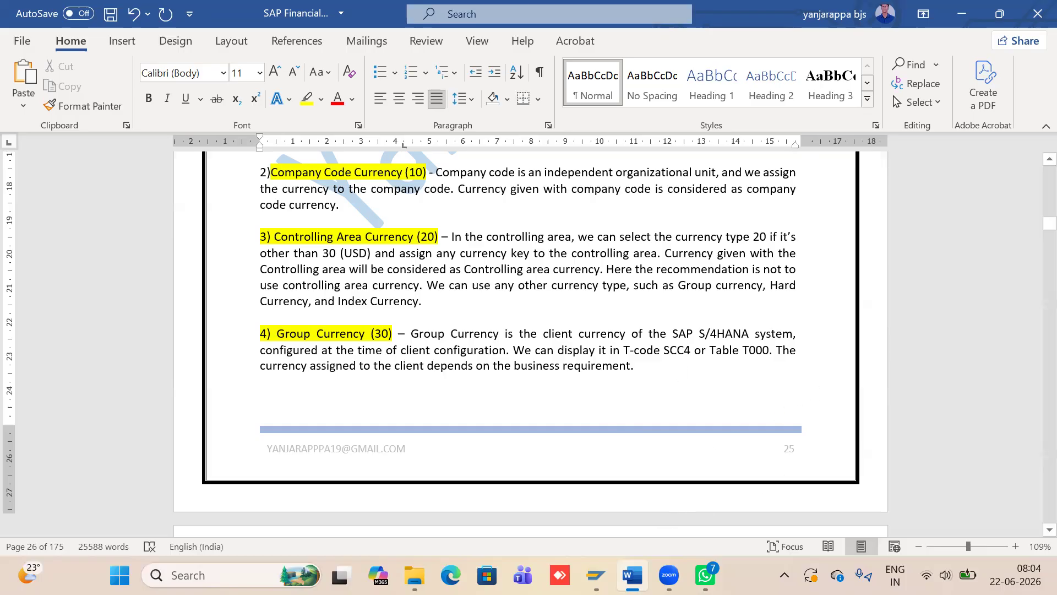
Step: Switch to the SAP Easy Access session, open General Table Display with transaction SE16N and load table T000
mouse_move(596, 575)
click(558, 473)
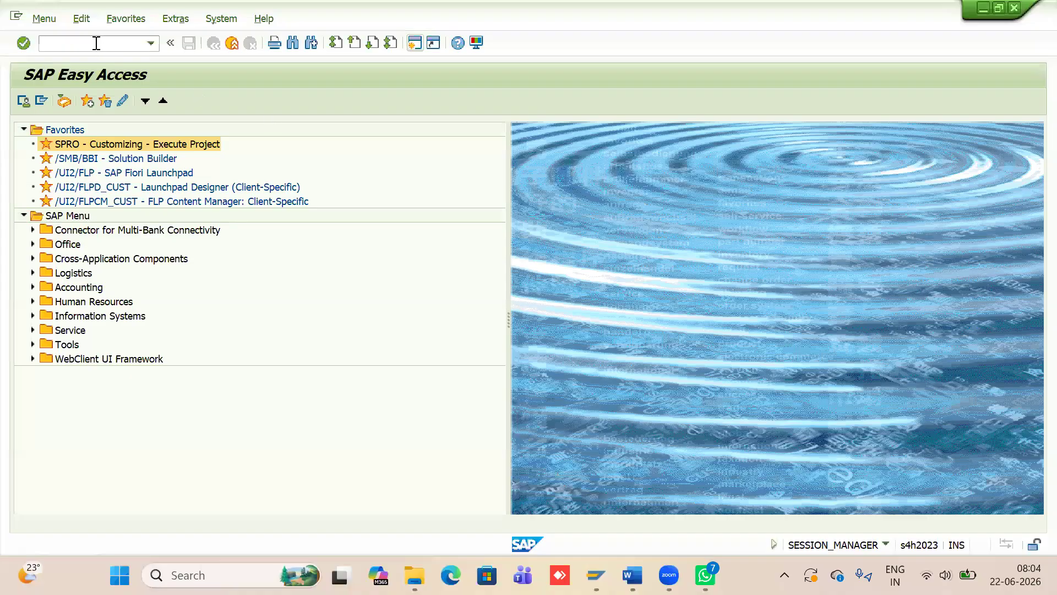
click(96, 44)
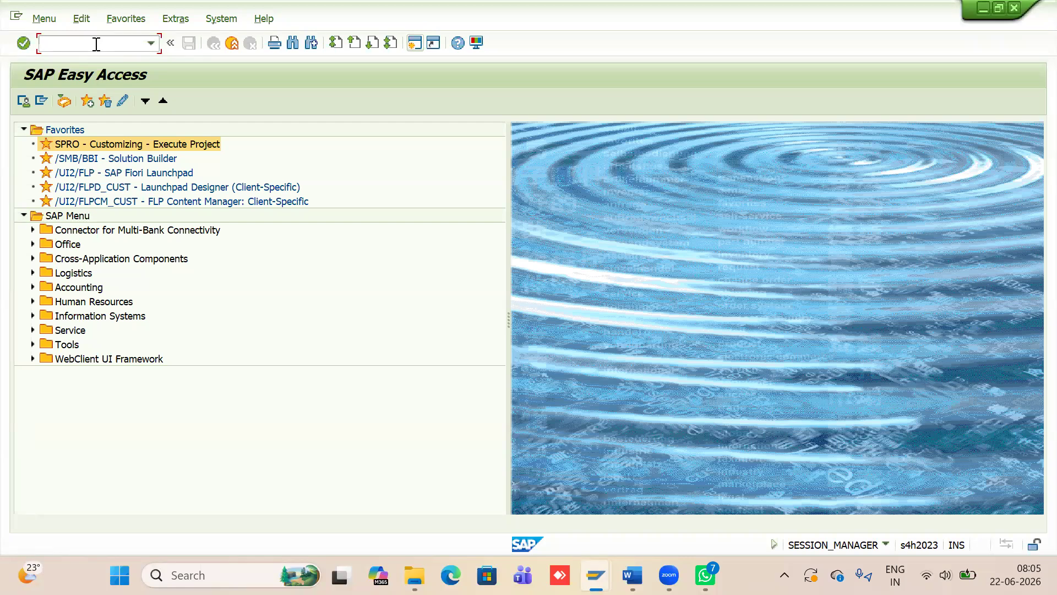
text(se16n)
key(Return)
click(277, 137)
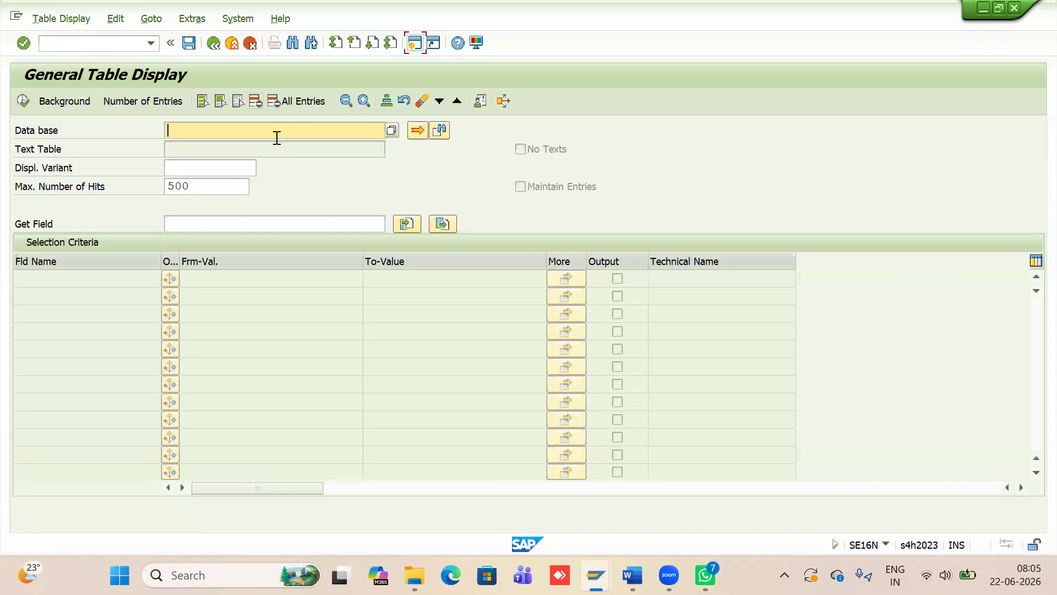
text(t0)
key(Down)
key(Return)
key(Return)
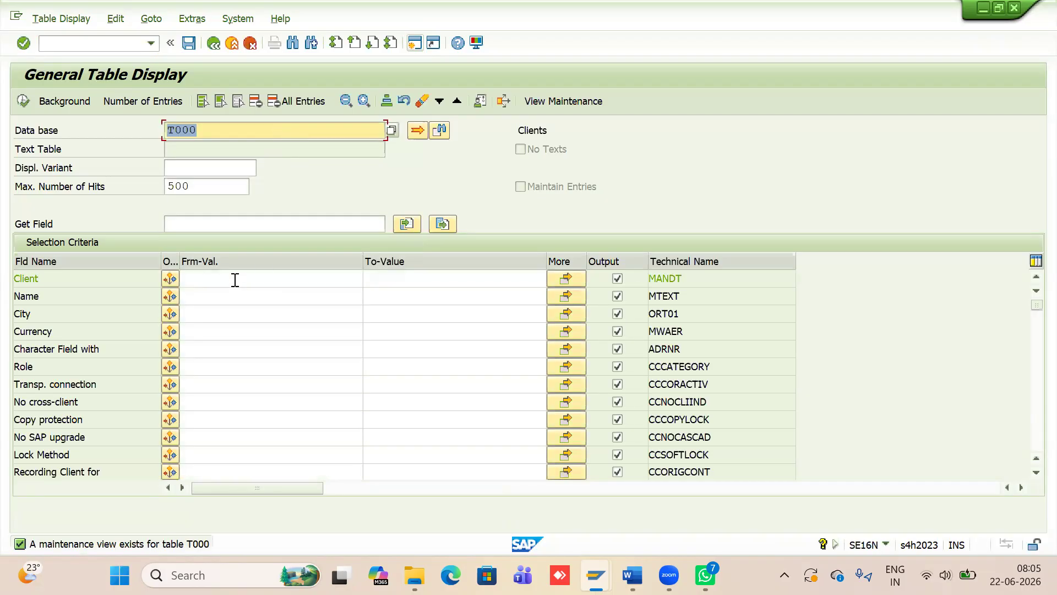
Step: Check the session's client number, filter T000 by client 100 and display the entry to examine its currency
click(235, 279)
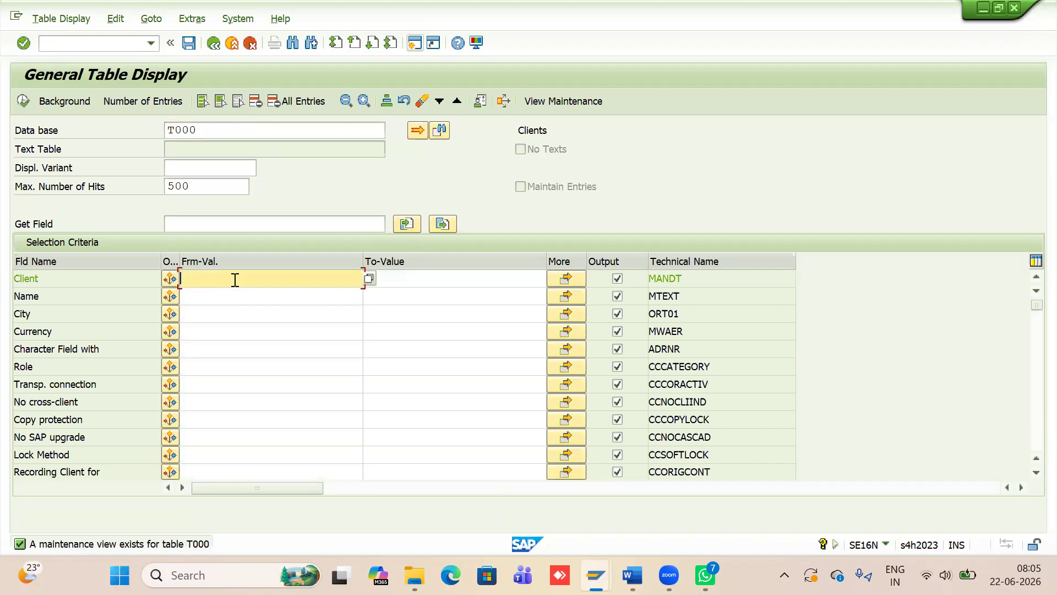
click(871, 536)
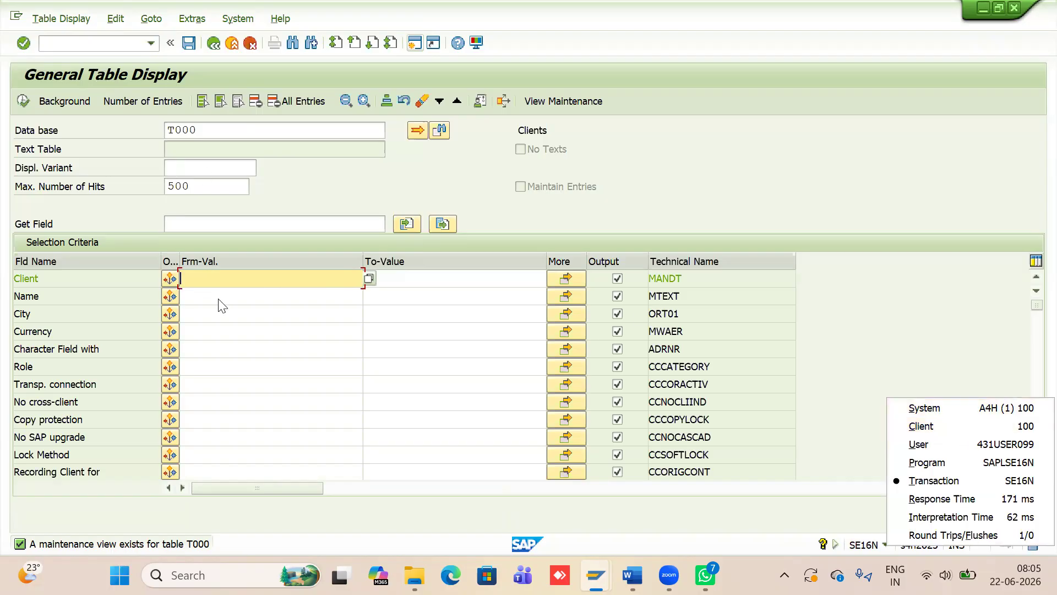
click(215, 282)
text(100)
key(Return)
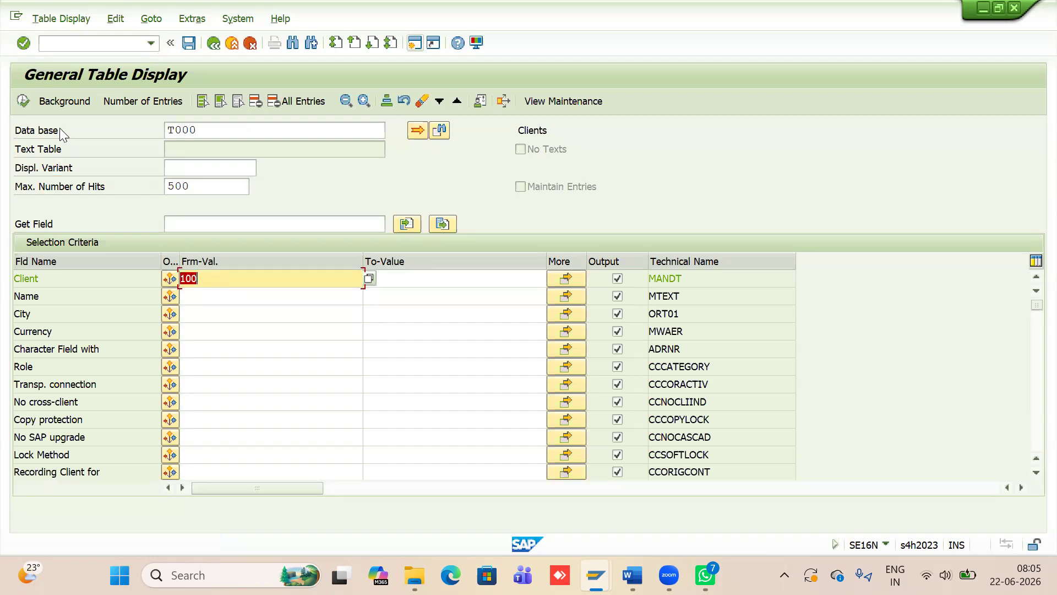
click(25, 99)
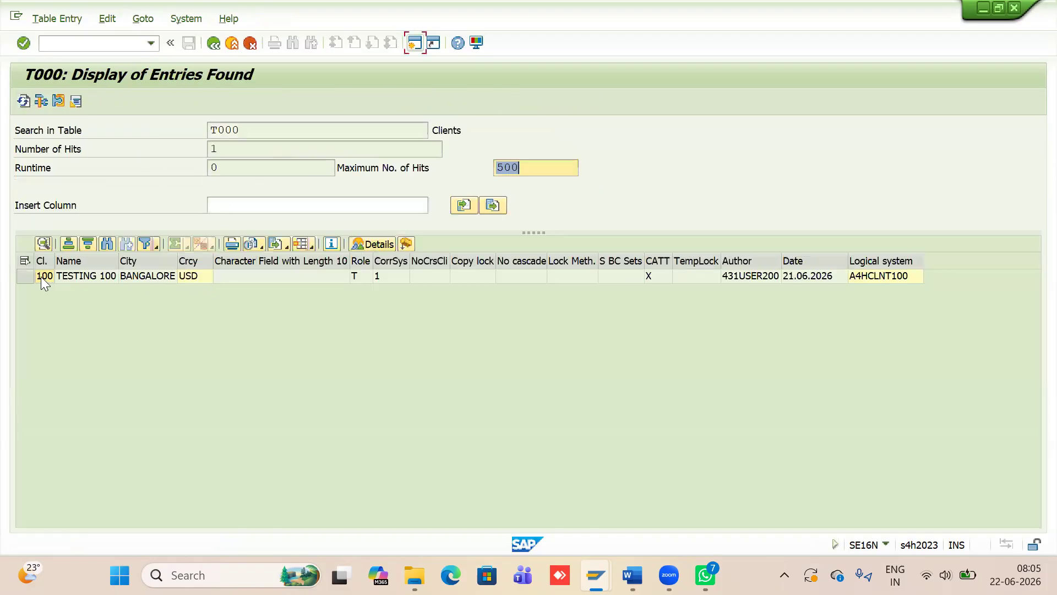
click(196, 277)
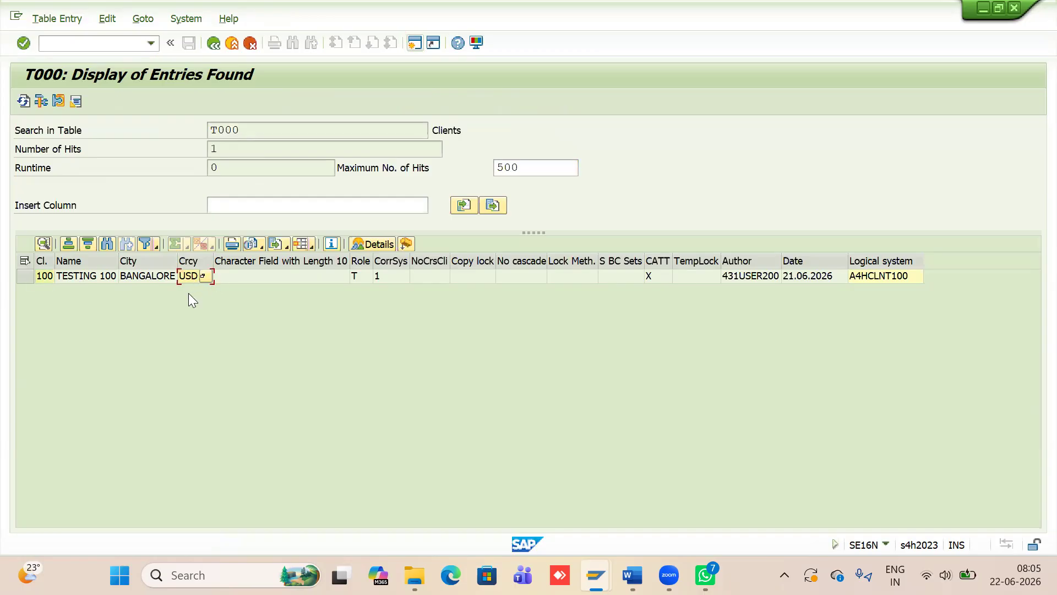
Step: Switch to Word and read the Index-based Currency (40), Hard Currency (50) and Global Company Currency (60) explanations
key(alt+Tab)
scroll(485, 405, down, 2)
scroll(485, 406, down, 3)
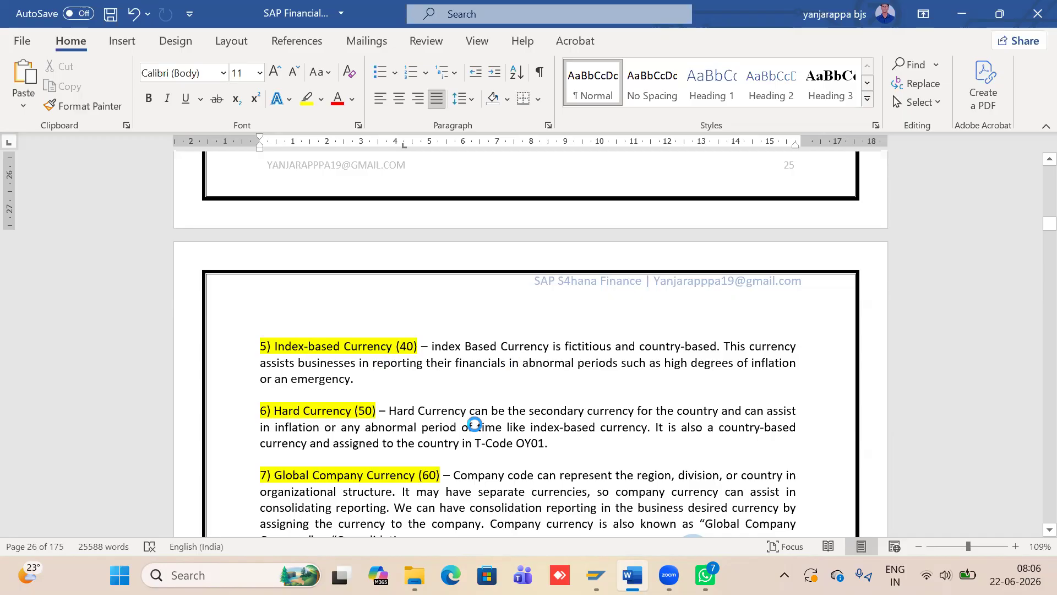
scroll(588, 373, down, 2)
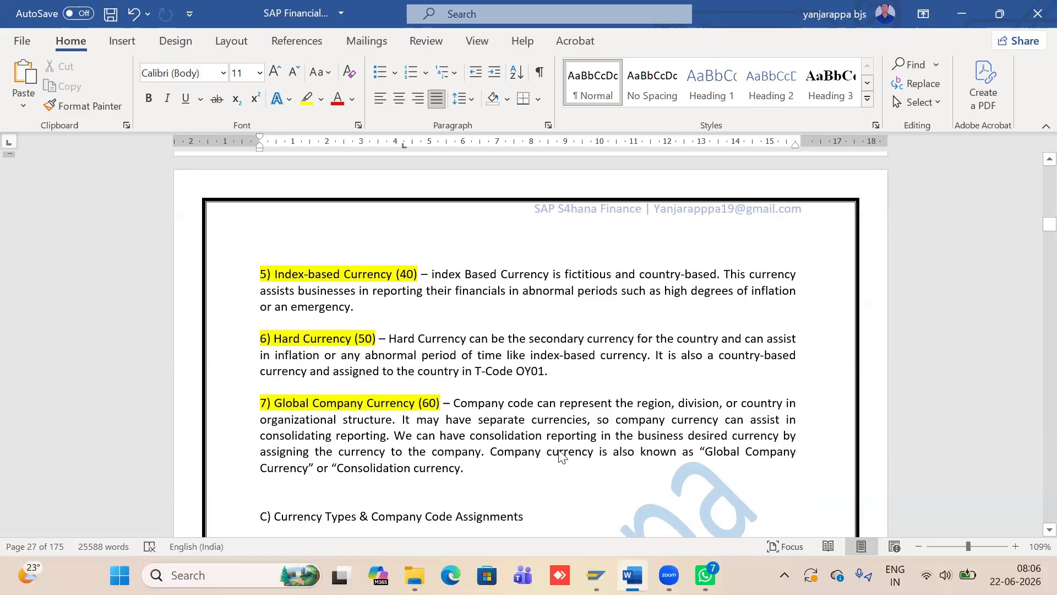
Step: Return to SAP, end the table display with /n and open the SAP Reference IMG from the SPRO favorite
key(alt+Tab)
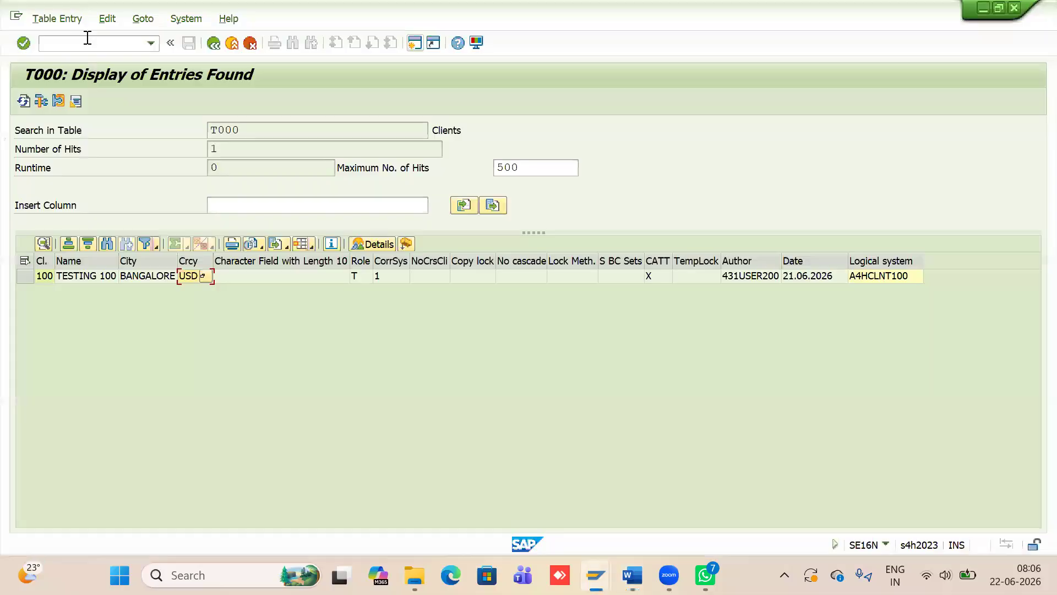
text(/n)
key(Return)
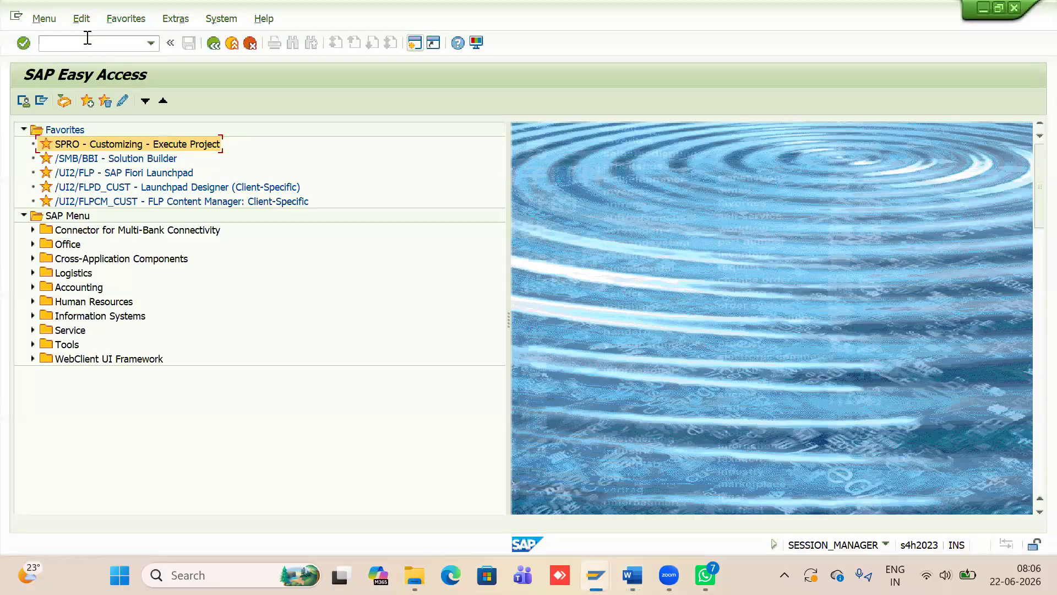
double_click(87, 145)
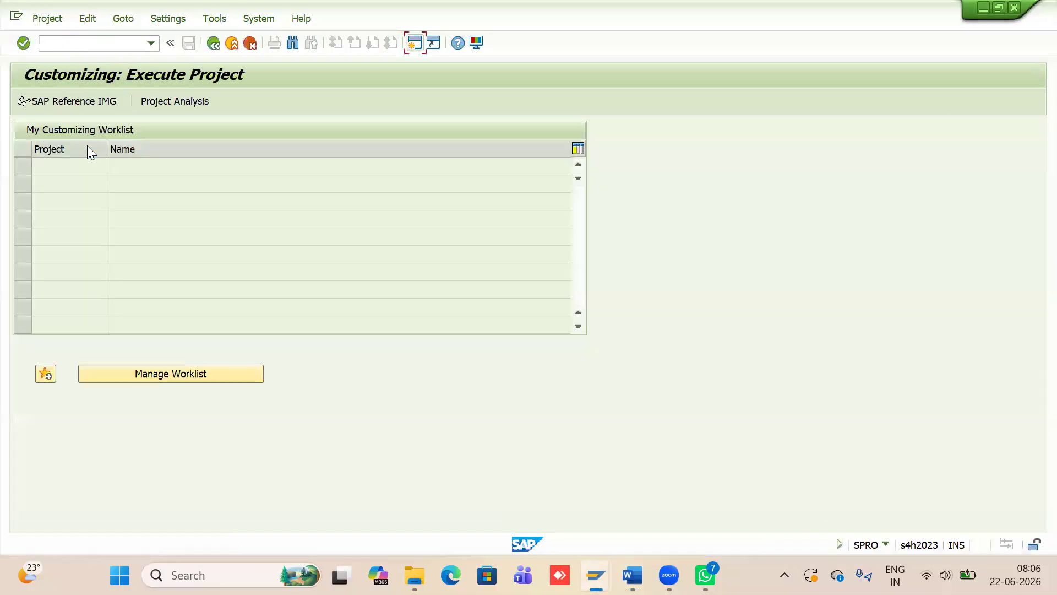
click(66, 102)
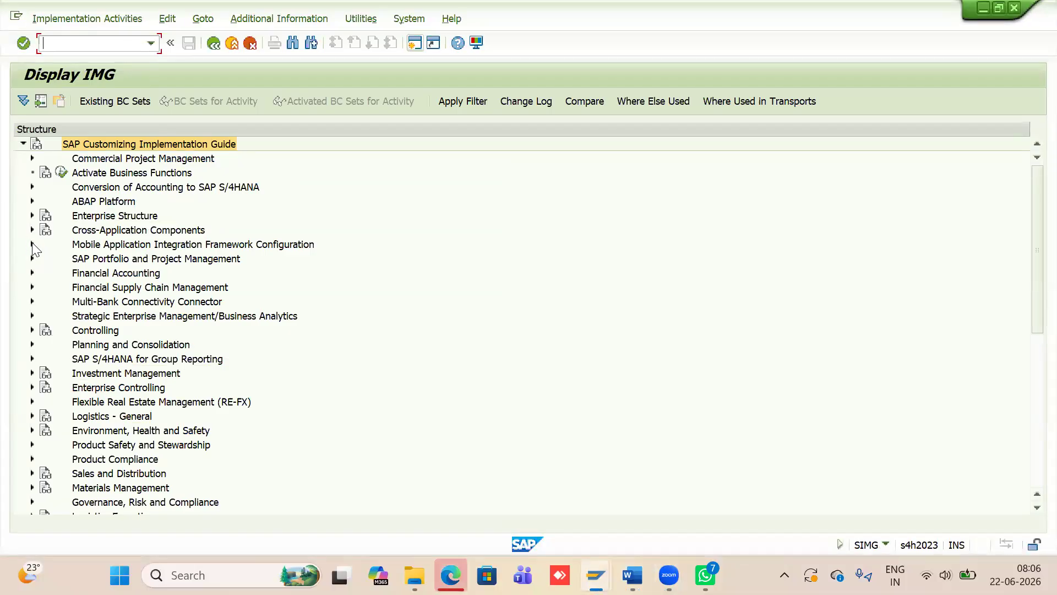
Step: Expand ABAP Platform, General settings and Set Countries in the IMG, and show the IMG activity keys as additional information
click(32, 201)
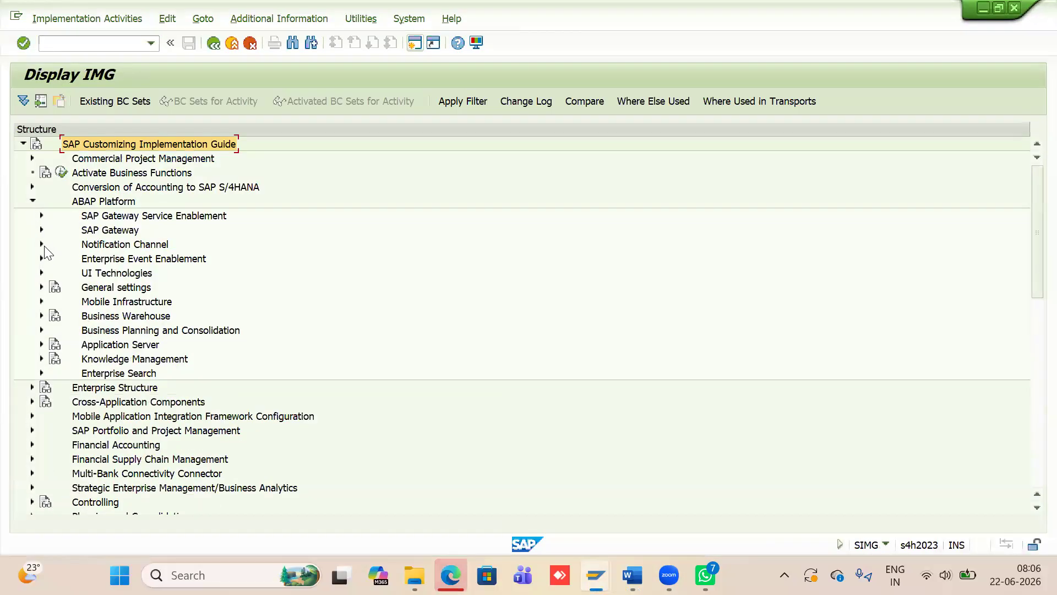
click(41, 287)
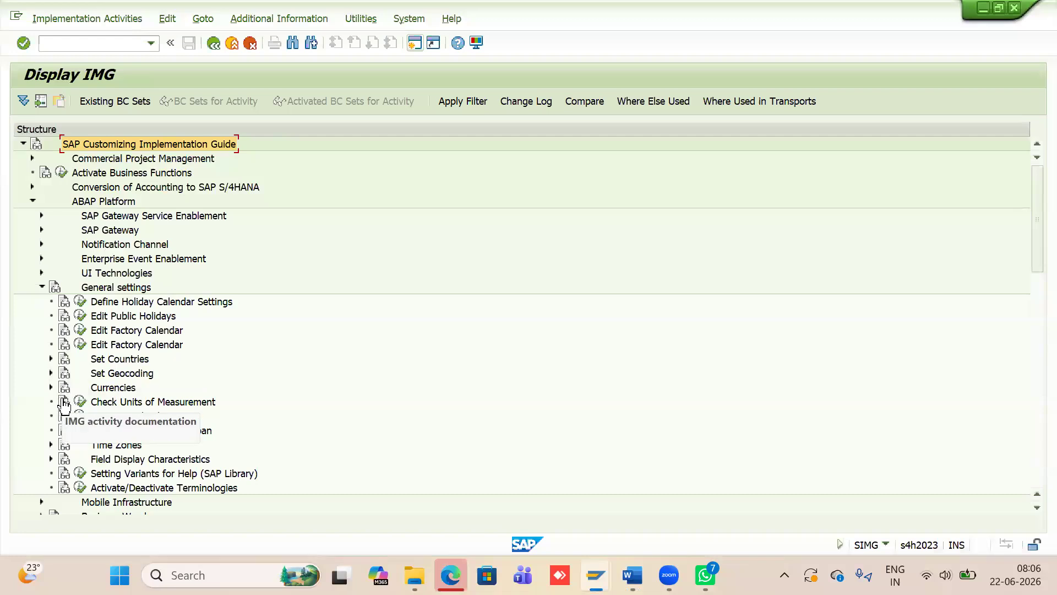
click(51, 359)
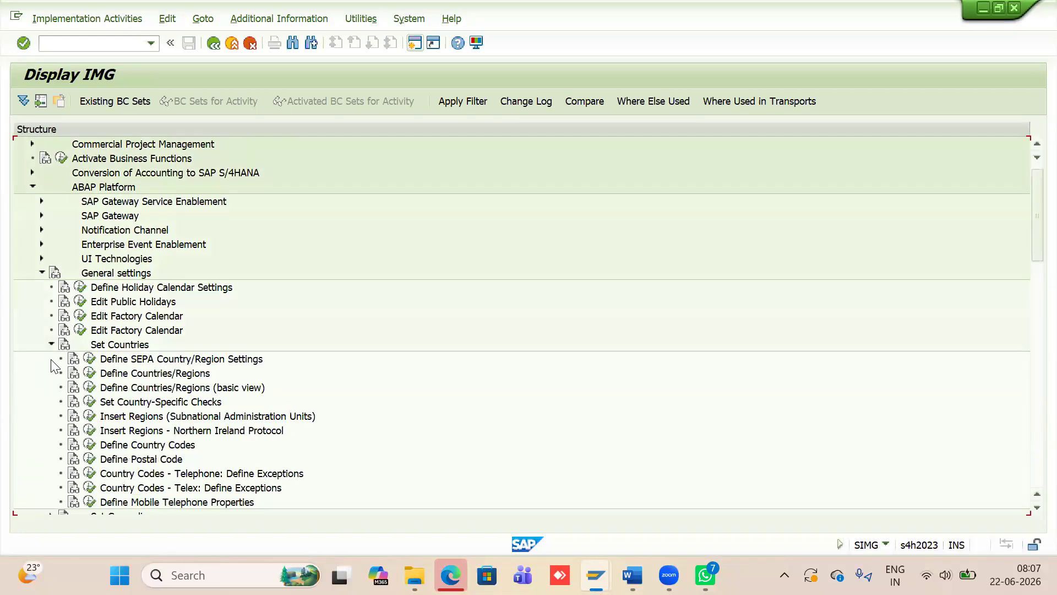
click(255, 18)
mouse_move(318, 45)
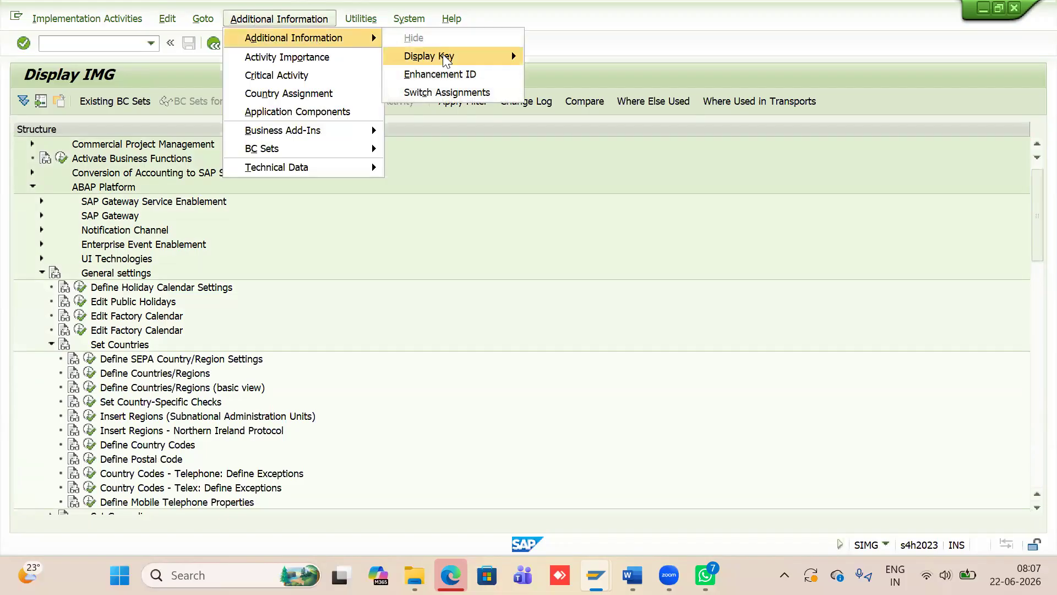
mouse_move(485, 57)
click(599, 92)
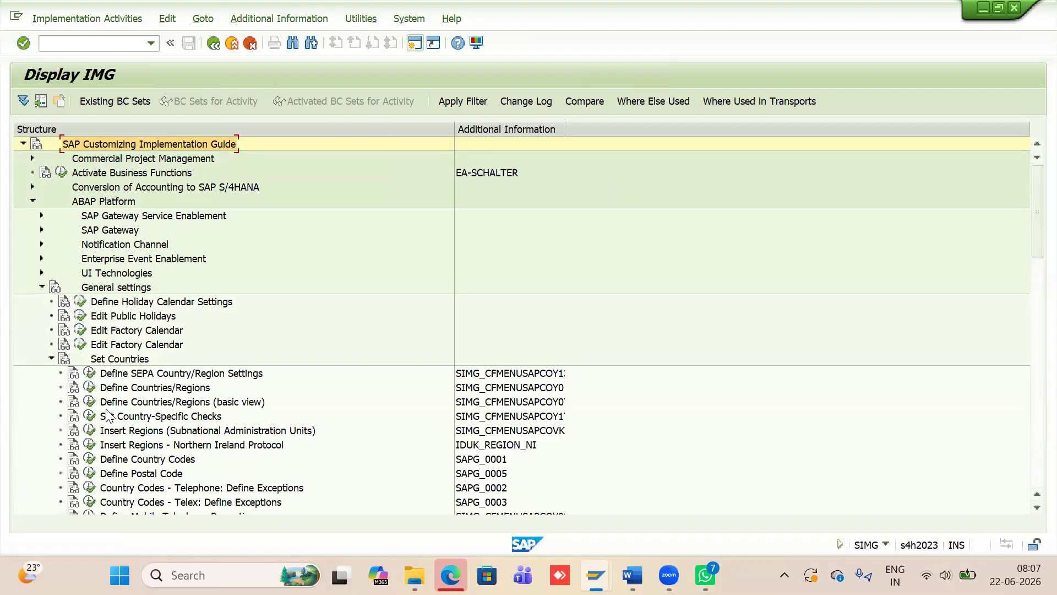
Step: Run Define Countries/Regions, accept displaying the locked data, and position to country IN to open its details
click(86, 389)
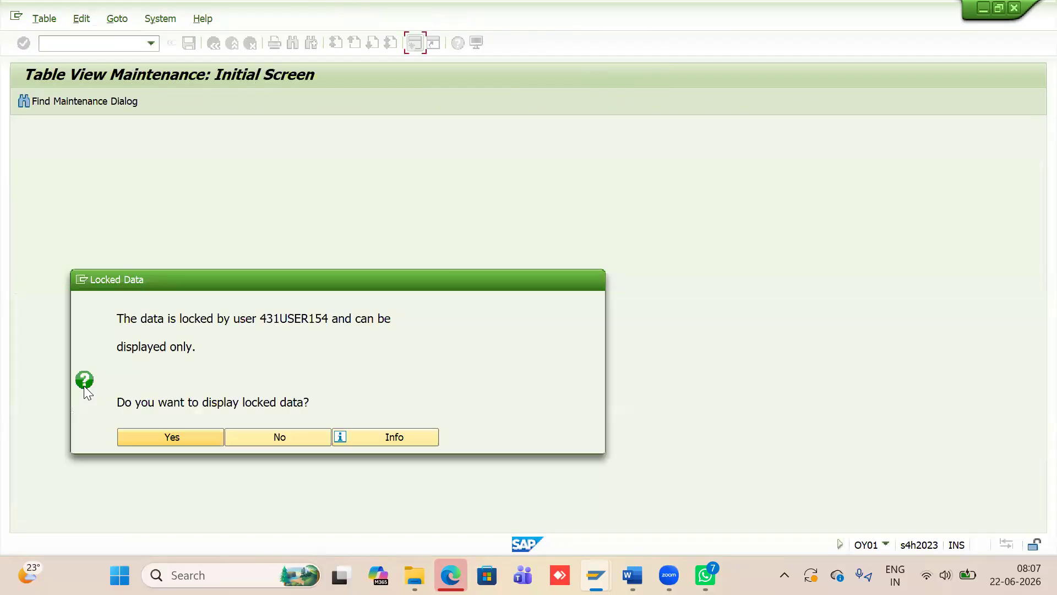
click(183, 437)
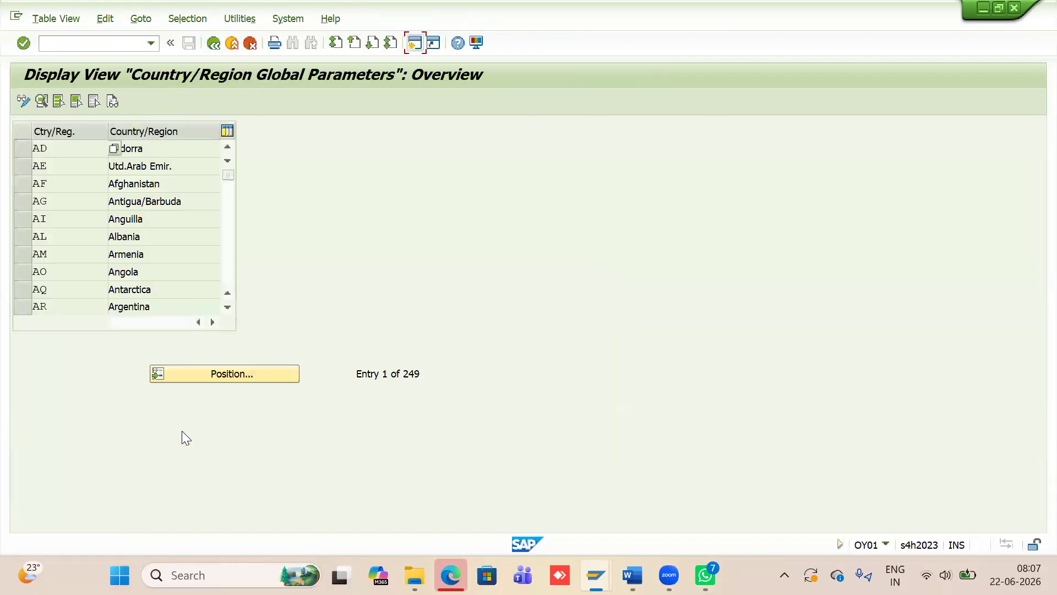
click(233, 374)
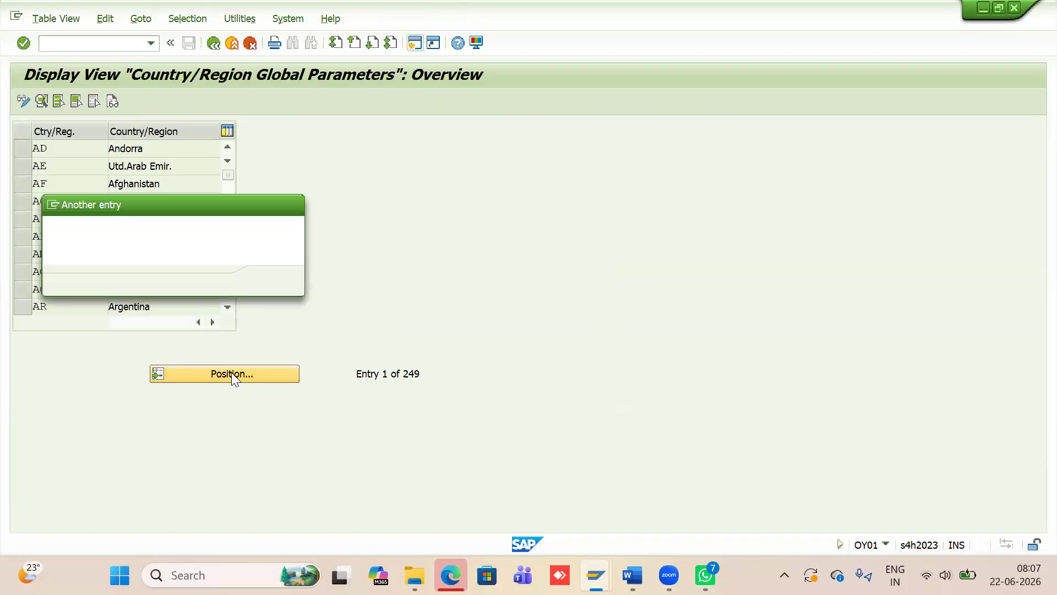
text(in)
key(Return)
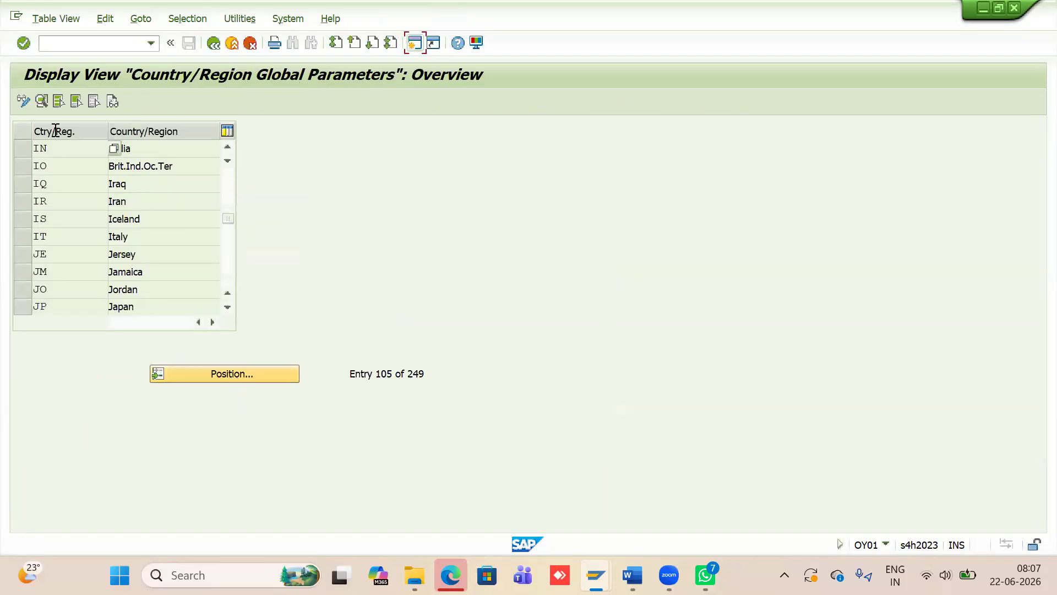
double_click(59, 152)
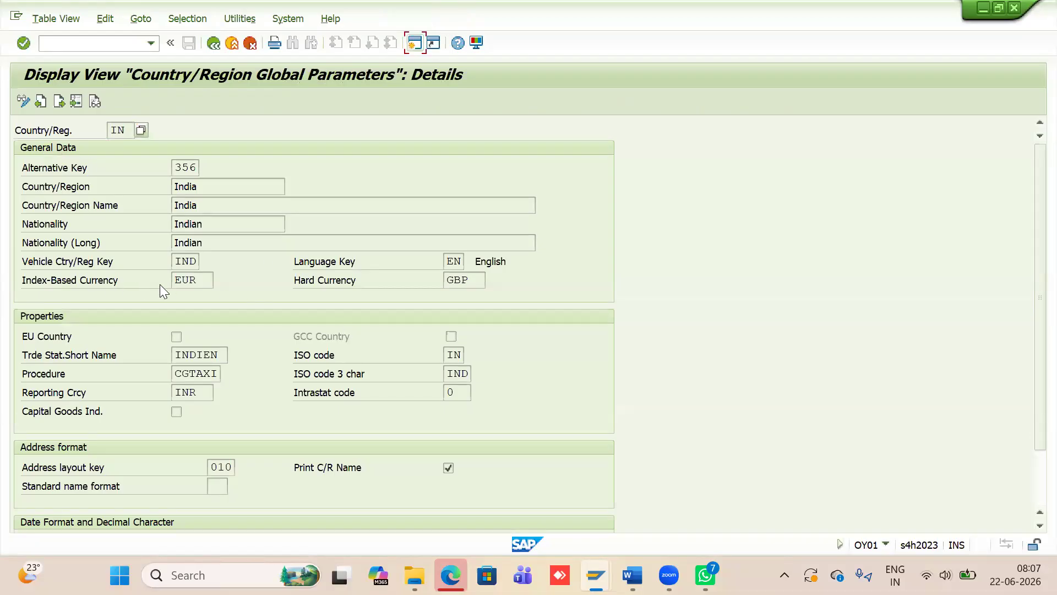
Step: Examine India's index-based and hard currency, tax procedure, trade statistics short name, and date and decimal formats
click(202, 278)
scroll(421, 392, down, 1)
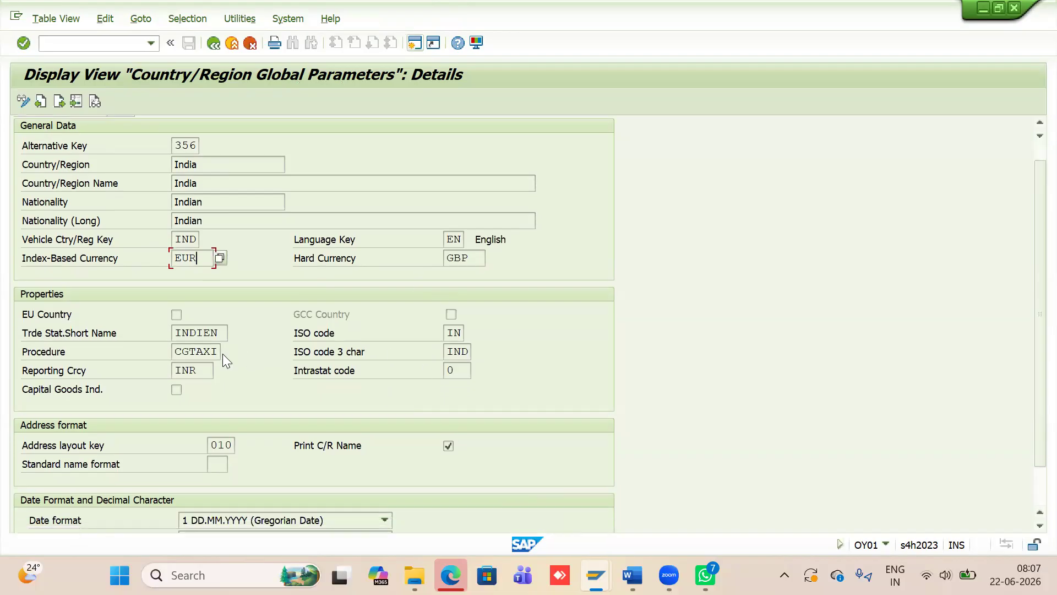
drag(218, 350, 171, 350)
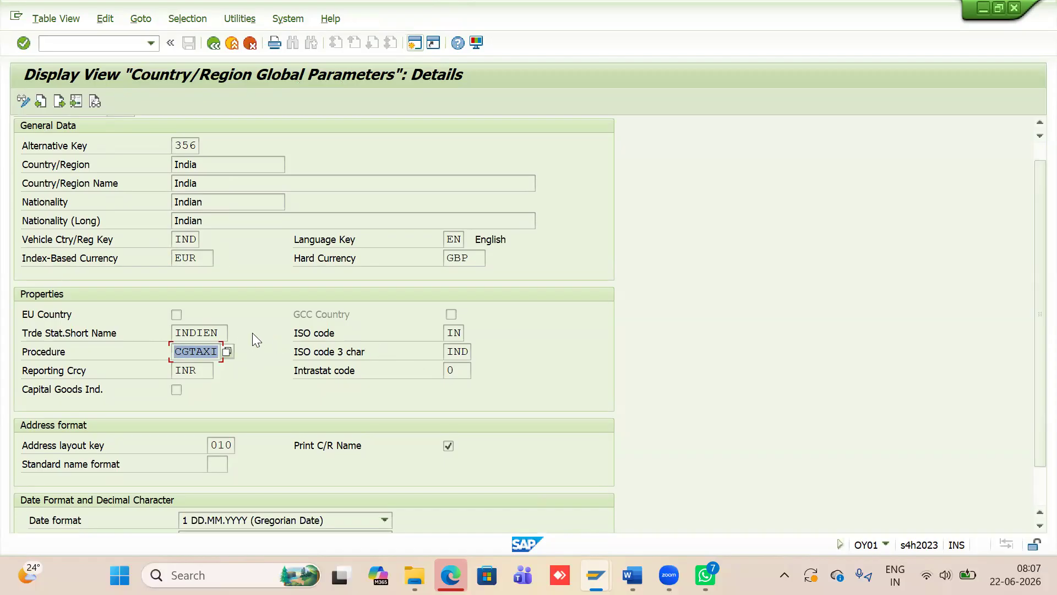
drag(220, 332, 137, 329)
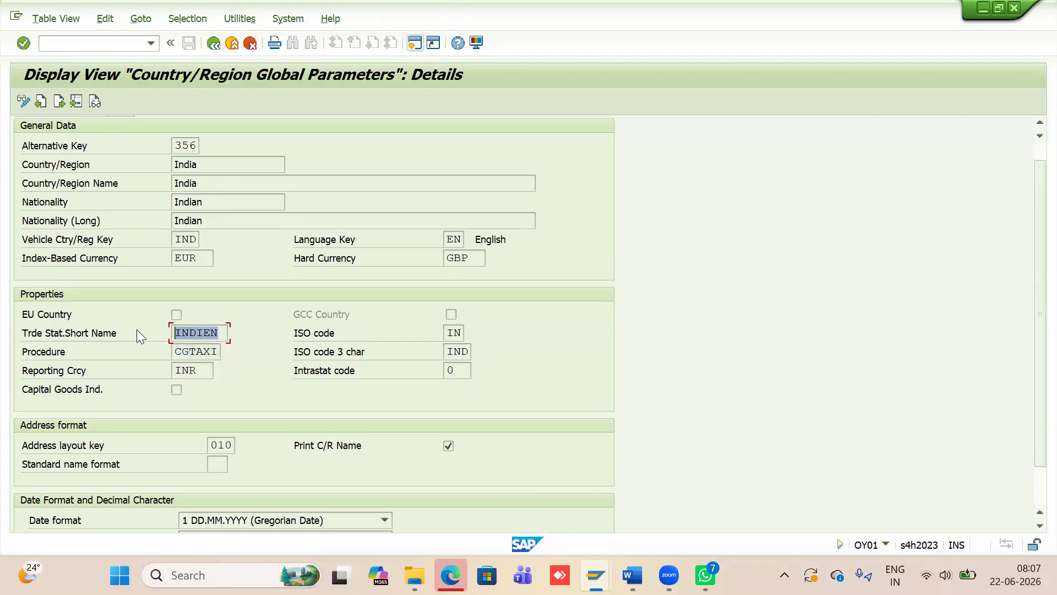
scroll(296, 373, down, 1)
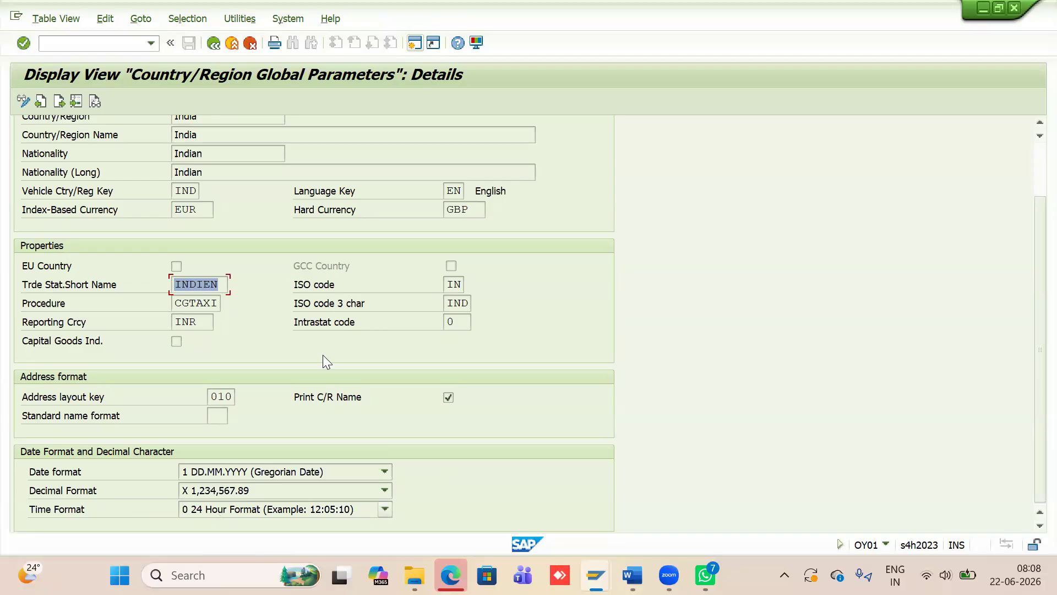
scroll(452, 303, up, 1)
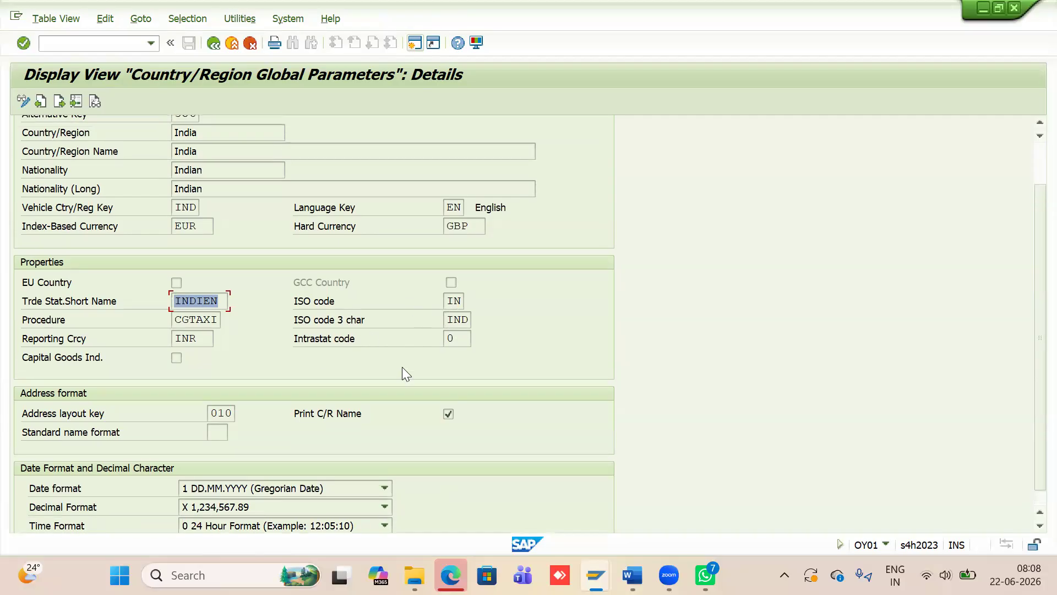
scroll(432, 306, up, 1)
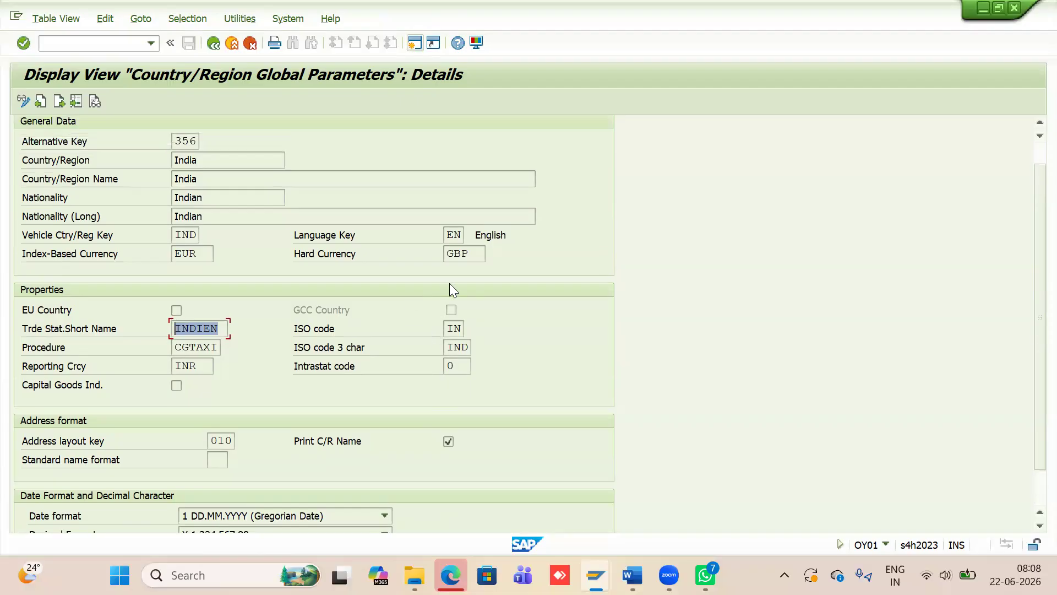
Step: Check the Global Company Currency (60) notes in Word, return to SAP and open the internal trading partners view with /nox15
key(alt+Tab)
scroll(524, 300, down, 2)
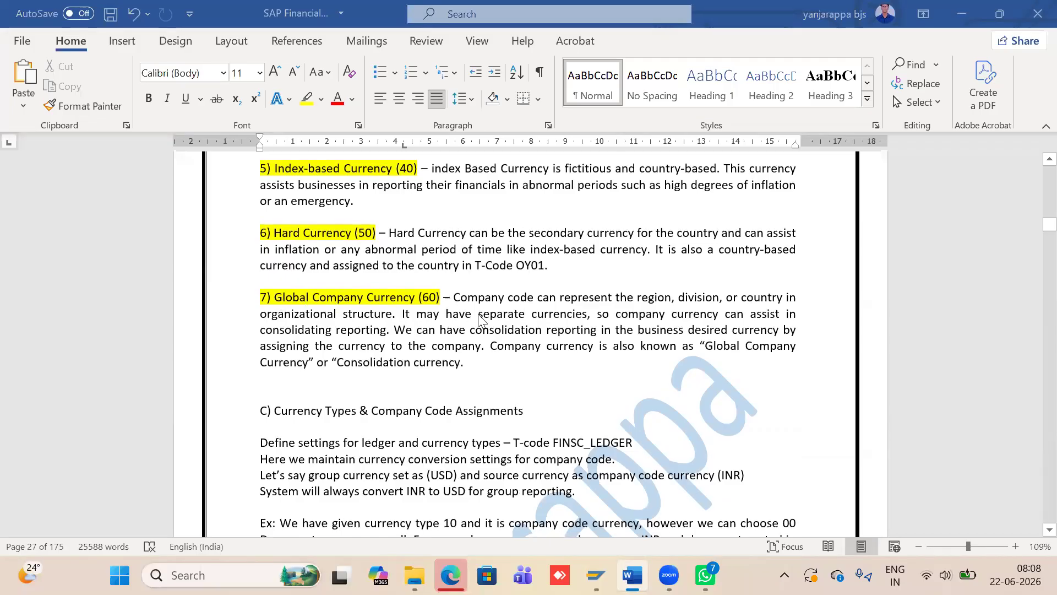
key(alt+Tab)
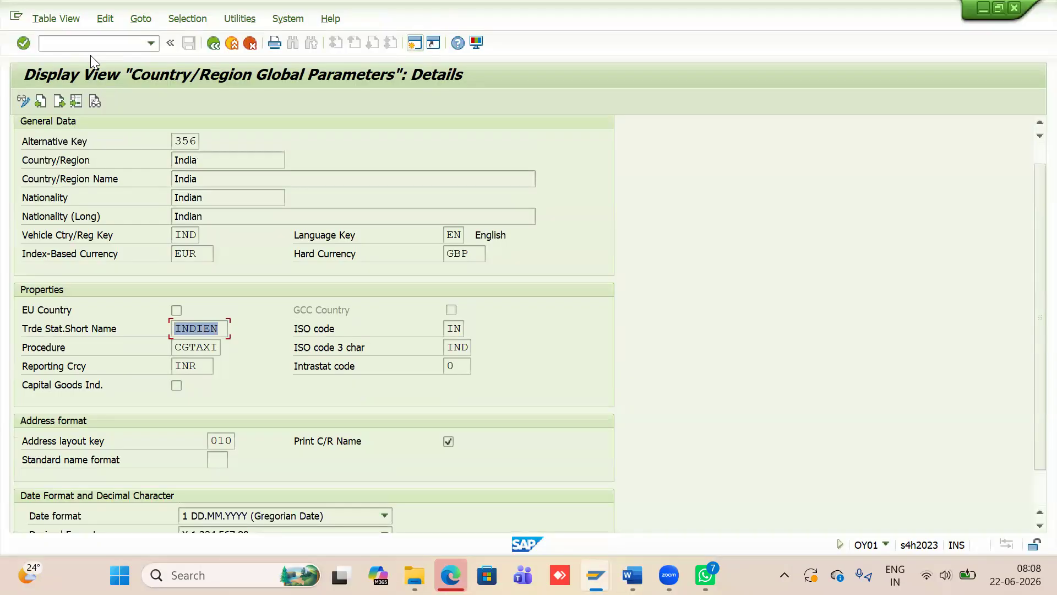
click(87, 38)
text(/nox1)
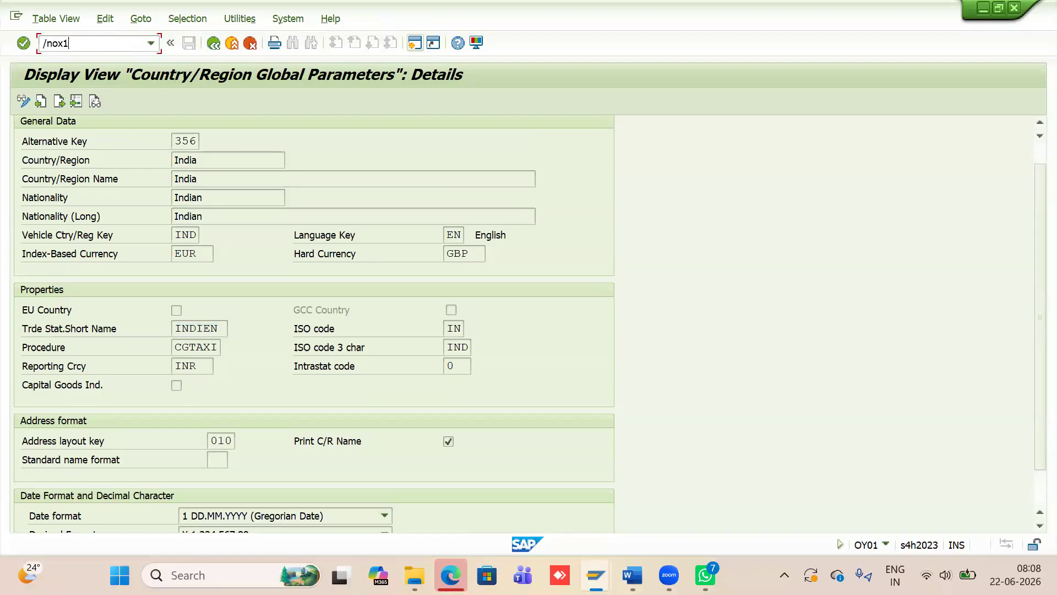
text(5)
key(Return)
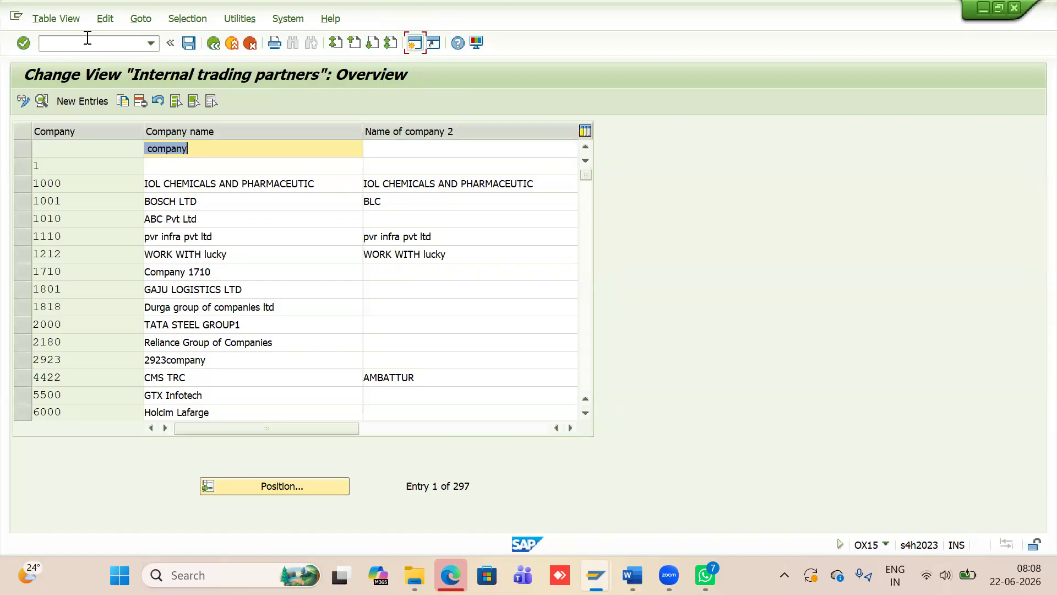
Step: Position the internal trading partners list to company 2180 and open its details to view the company currency
click(267, 485)
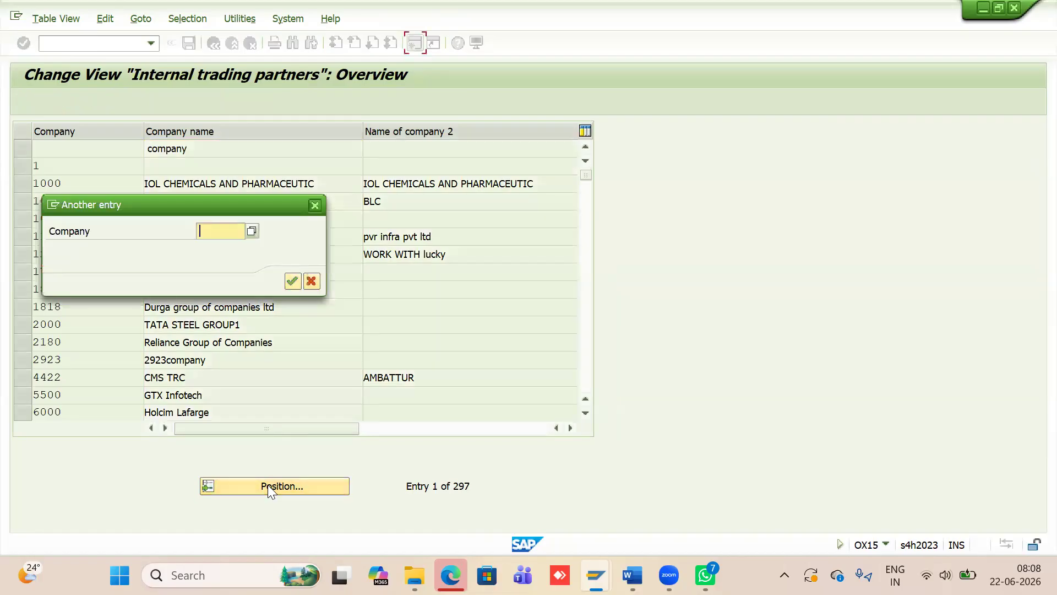
text(2180)
key(Return)
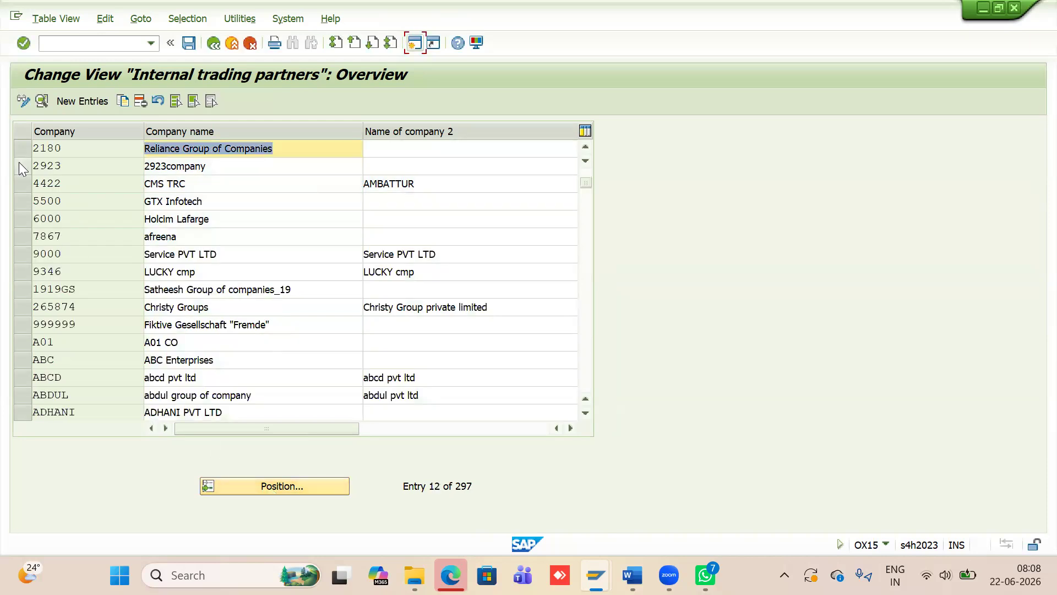
double_click(79, 148)
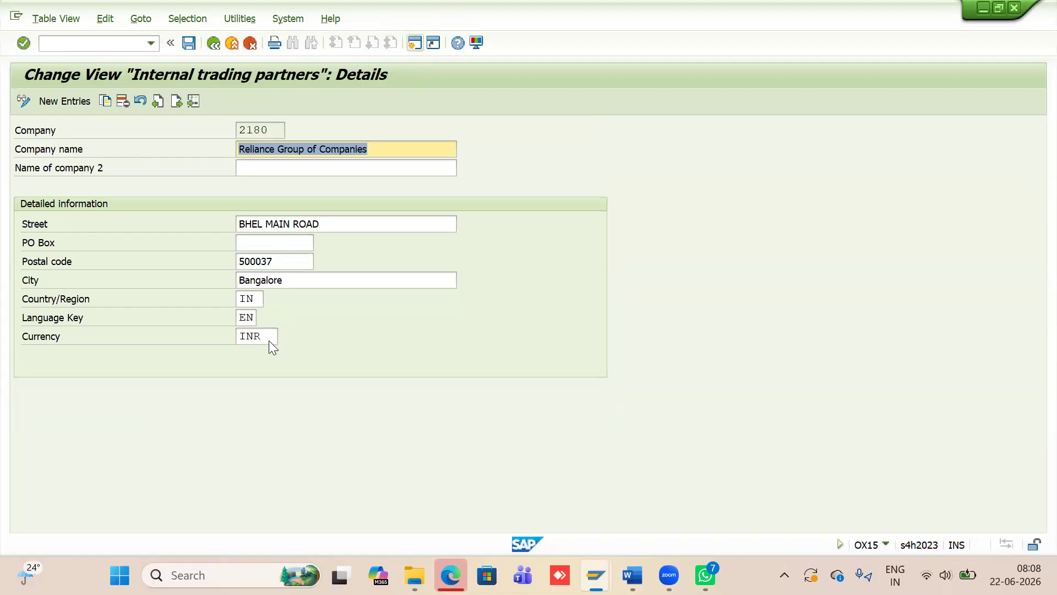
Step: Switch to the Word material and review the currency type descriptions from Document Currency (00) to Global Company Currency (60)
key(alt+Tab)
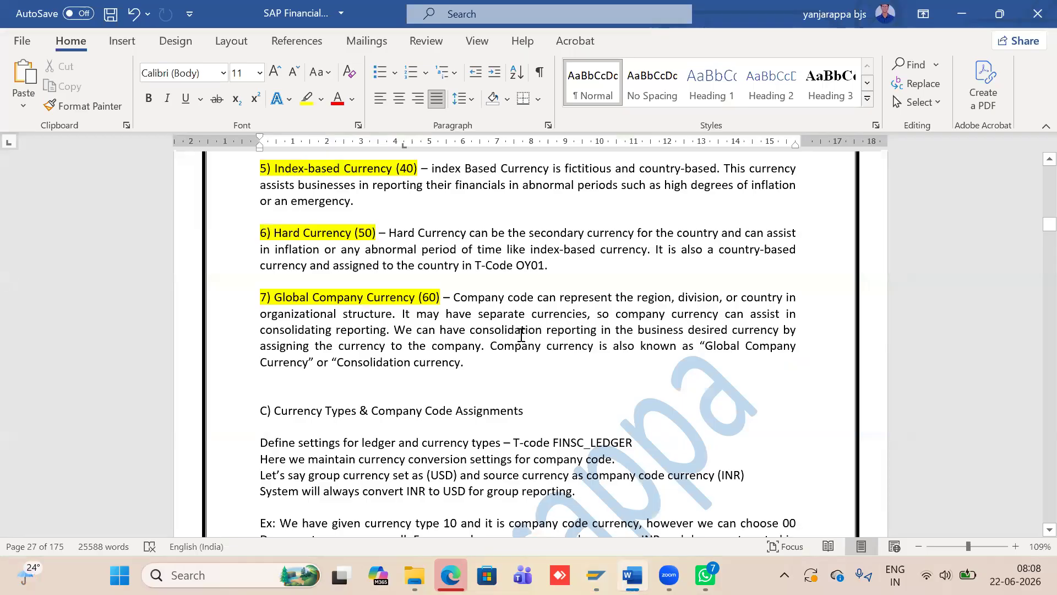
scroll(560, 287, up, 2)
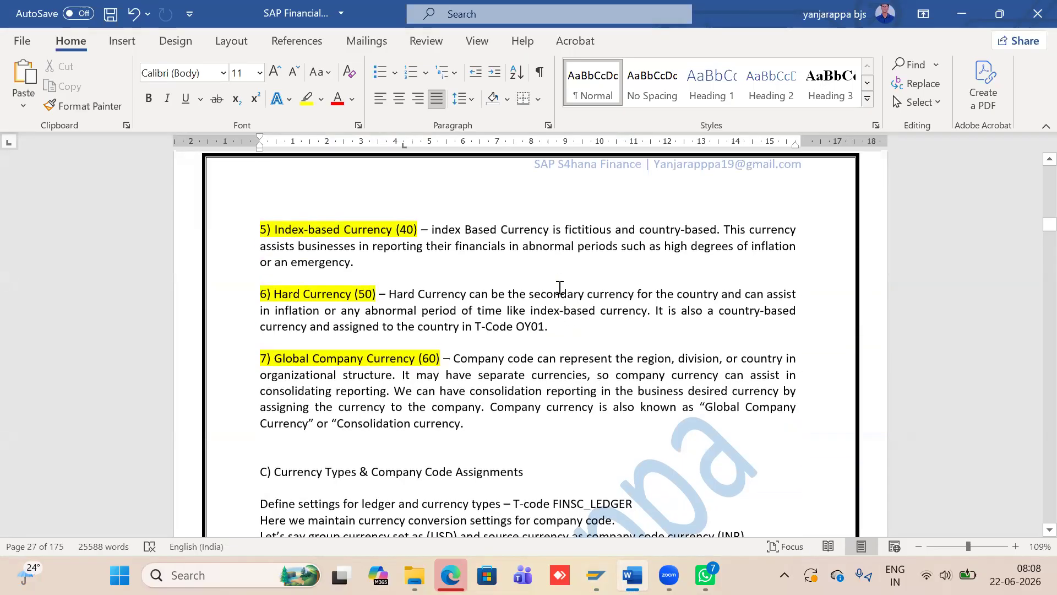
scroll(560, 287, up, 10)
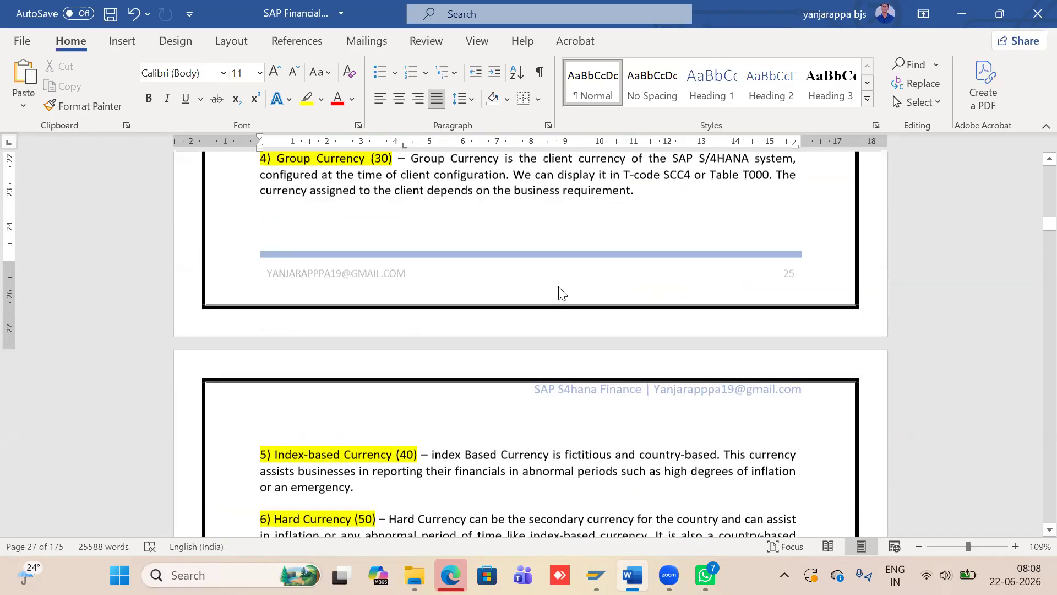
scroll(560, 287, up, 5)
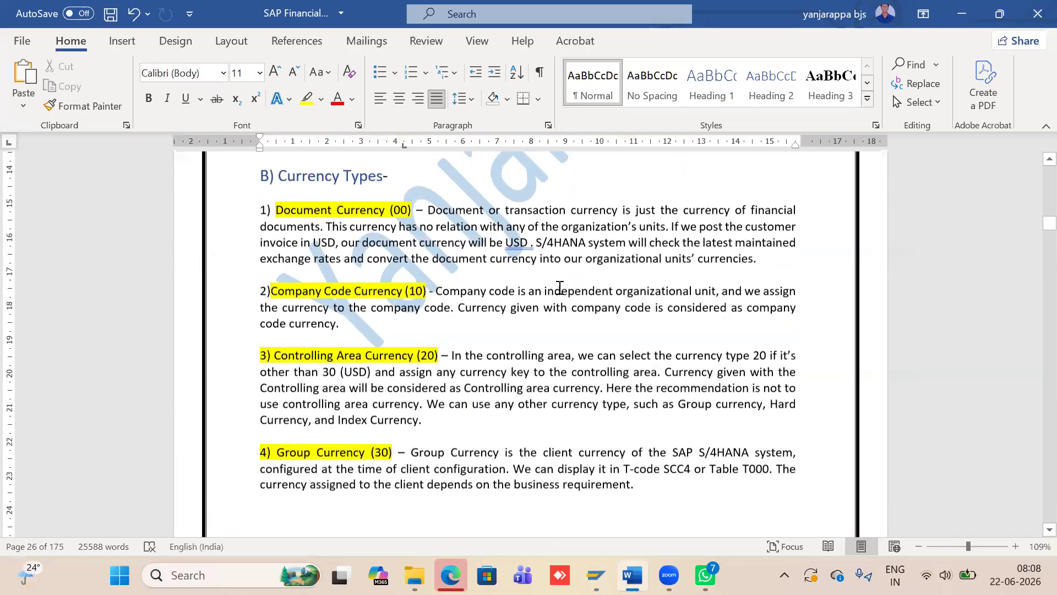
scroll(560, 286, down, 4)
scroll(560, 286, down, 11)
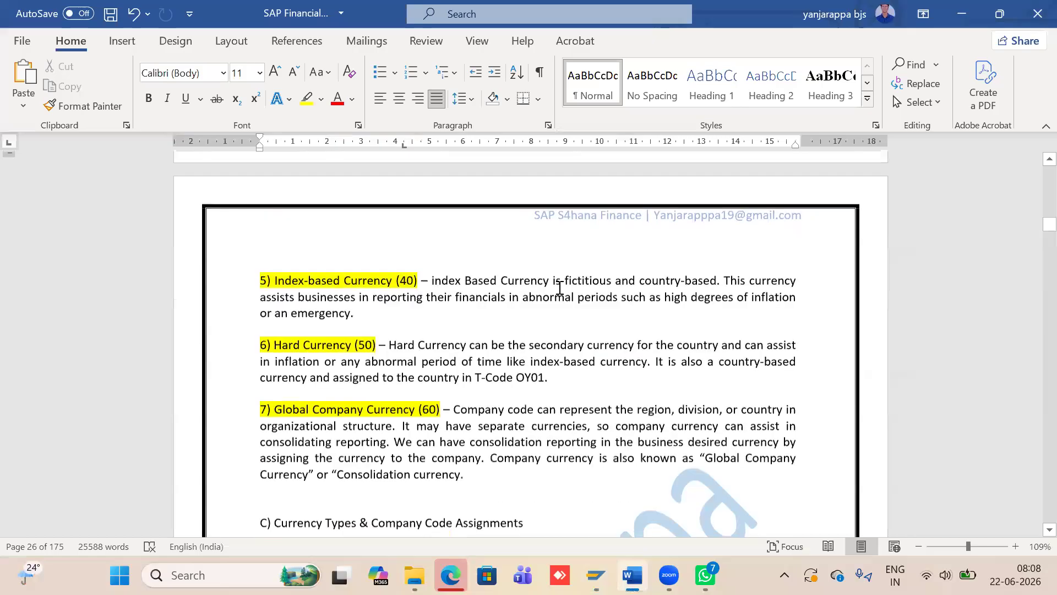
scroll(560, 287, down, 3)
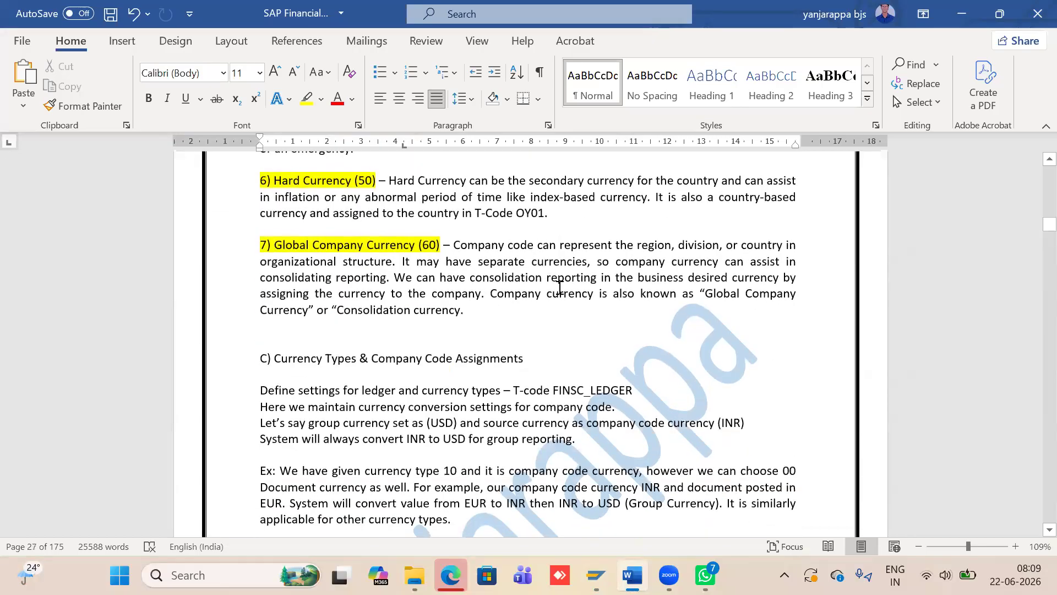
scroll(560, 287, down, 3)
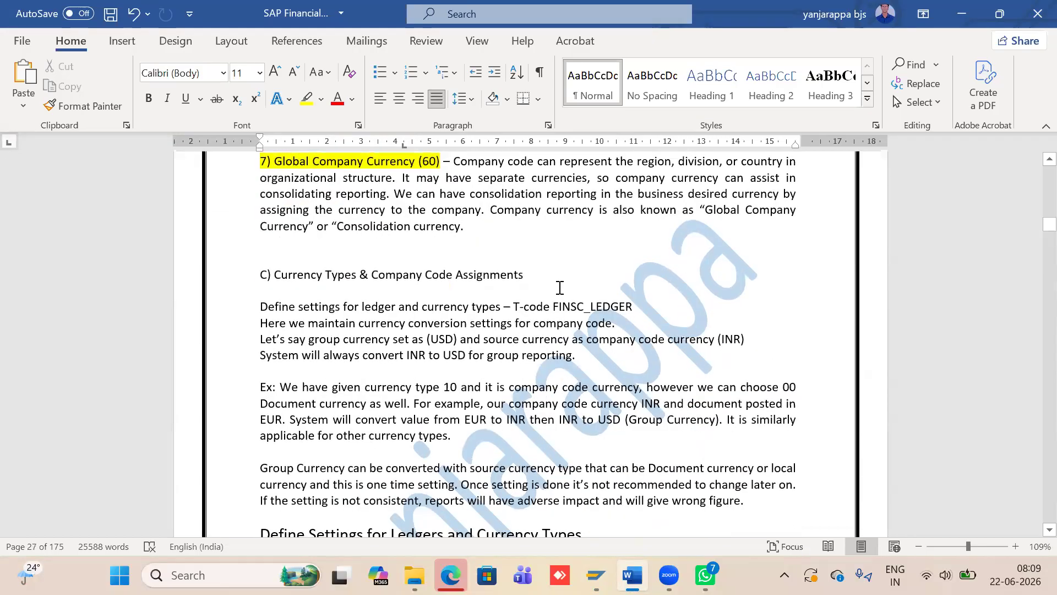
Step: Skim the Currency Types & Company Code Assignments section, including the ledger diagram and currency type tables, and return to its FINSC_LEDGER line
scroll(560, 286, down, 2)
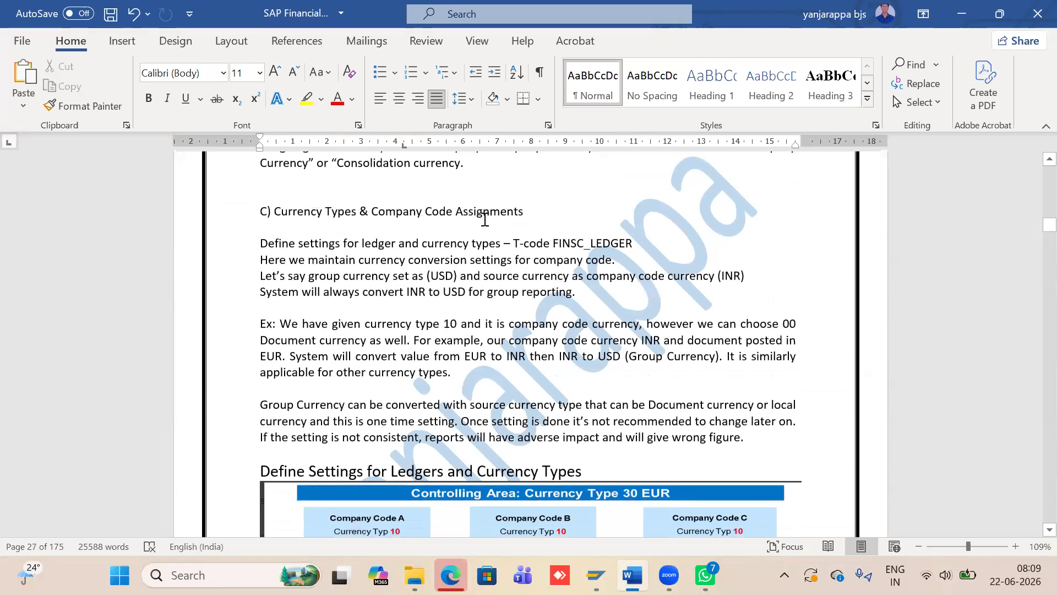
scroll(507, 220, down, 12)
scroll(510, 220, up, 12)
scroll(511, 220, down, 20)
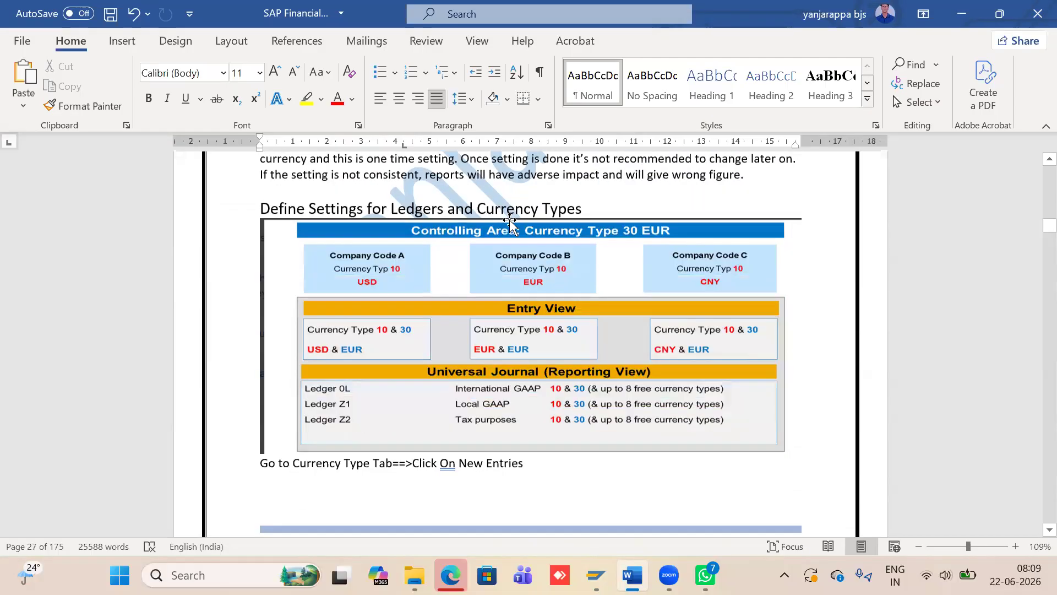
scroll(511, 222, down, 1)
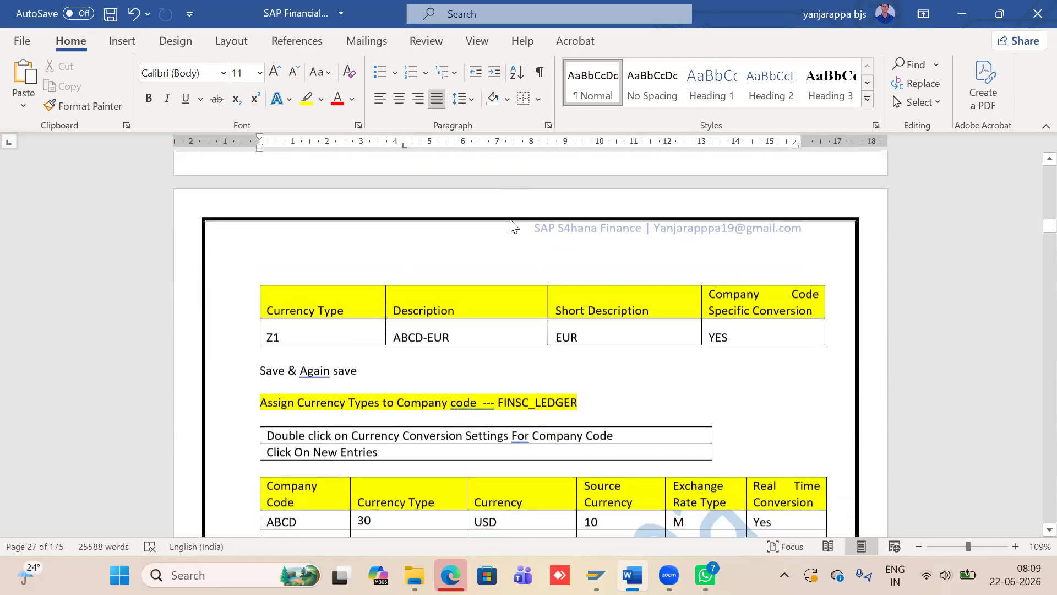
scroll(511, 221, up, 10)
scroll(512, 220, up, 17)
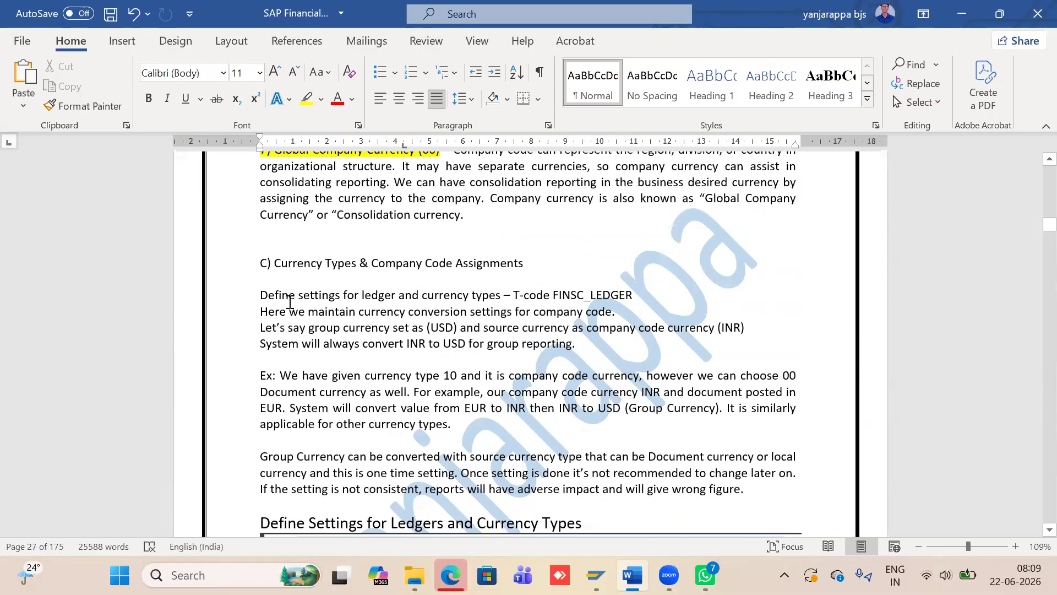
Step: Make the line "Define settings for ledger and currency types – T-code FINSC_LEDGER" bold
drag(559, 296, 245, 296)
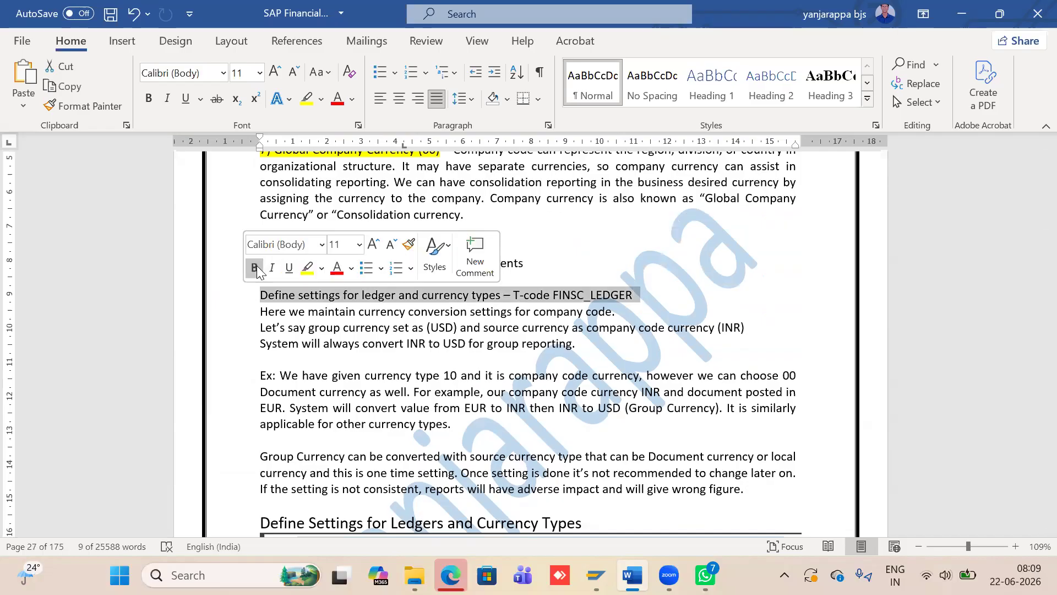
click(253, 268)
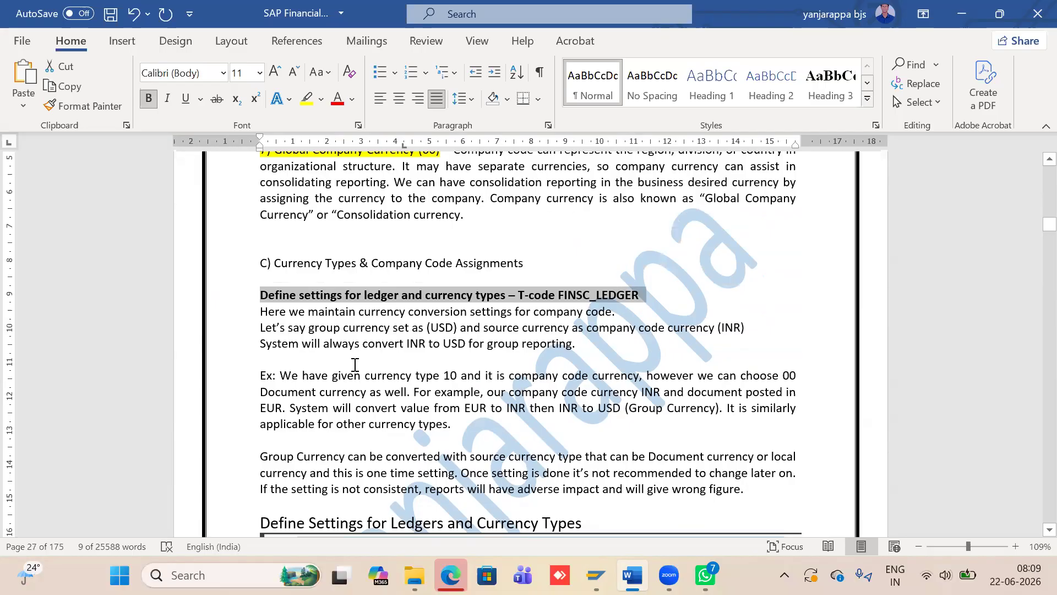
scroll(352, 363, down, 1)
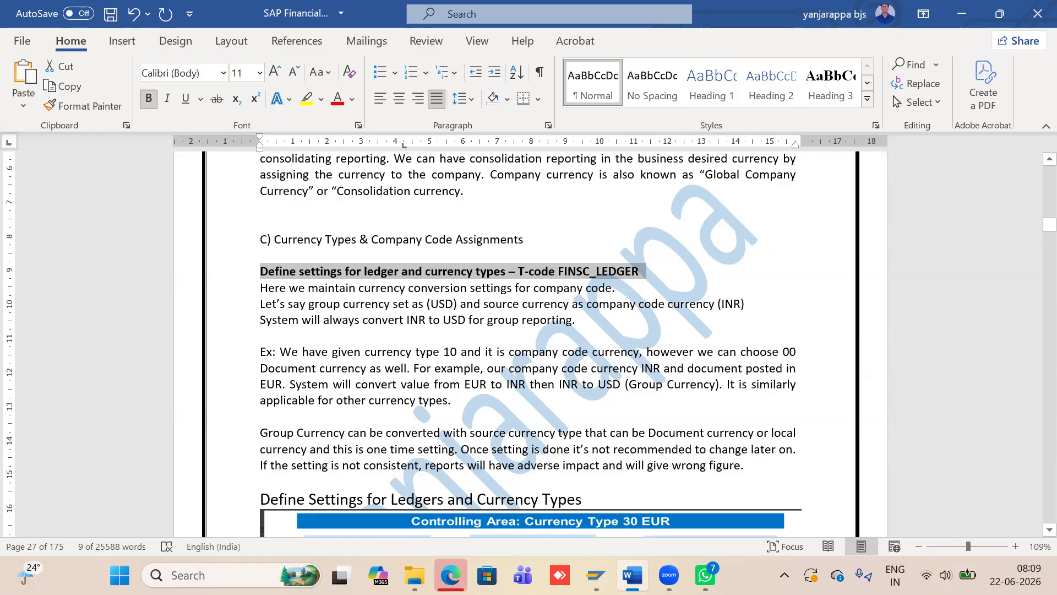
Step: Return to SAP, leave the company 2180 details with /n and open the SAP Reference IMG from the SPRO favorite
mouse_move(595, 575)
click(594, 479)
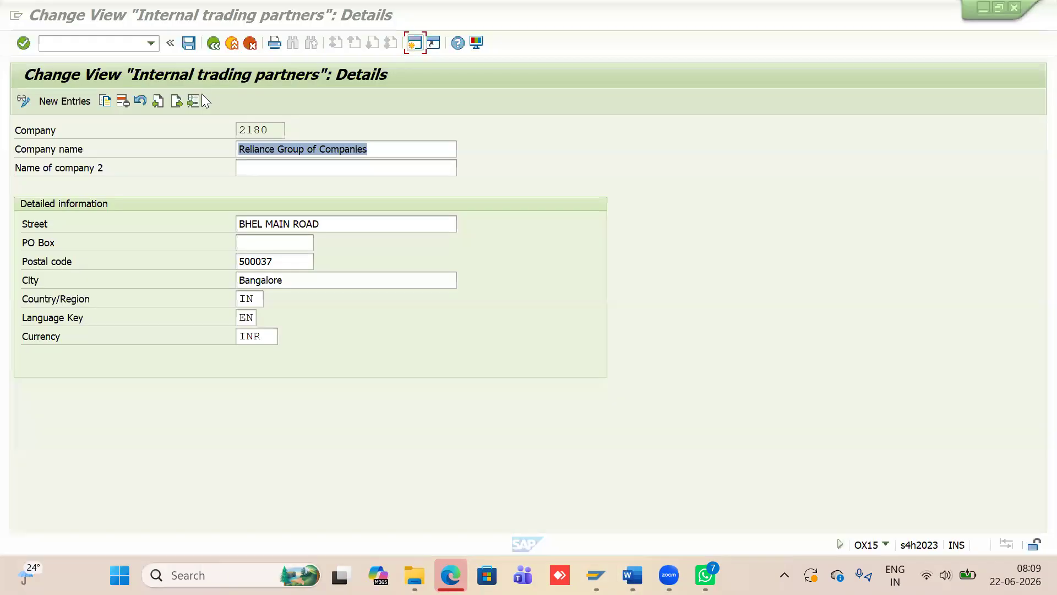
click(94, 45)
text(/n)
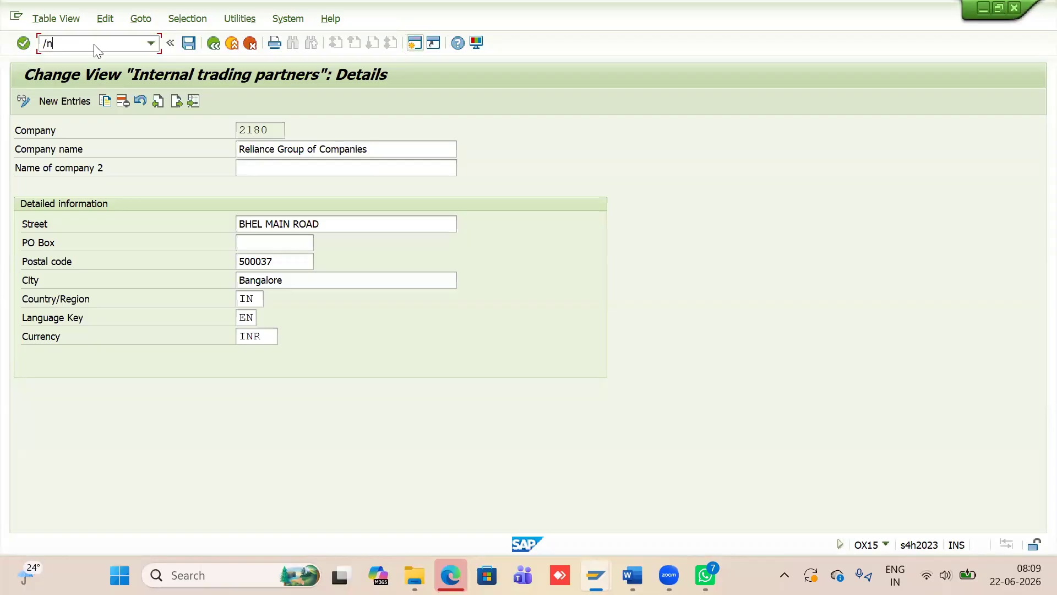
key(Return)
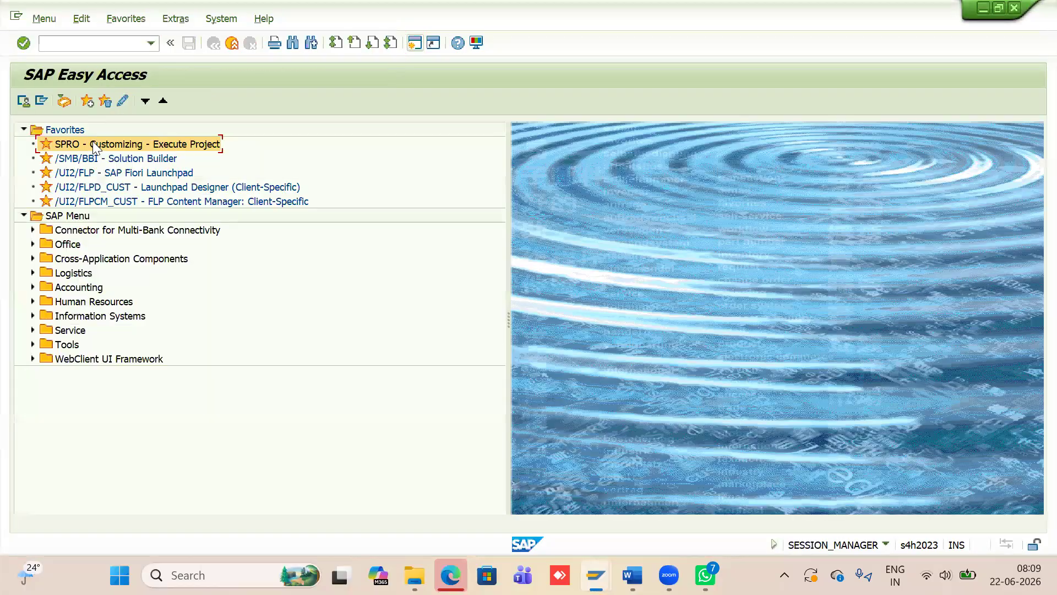
double_click(57, 144)
click(49, 100)
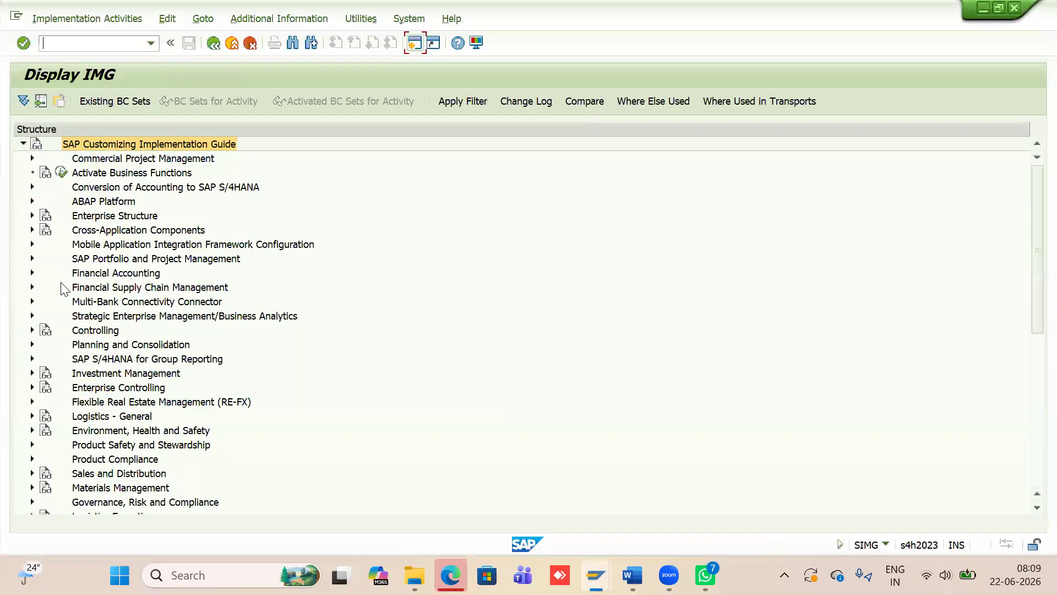
Step: Expand Financial Accounting, Global Settings, Ledgers and Ledger in the IMG and run Define Settings for Ledgers and Currency Types
click(32, 273)
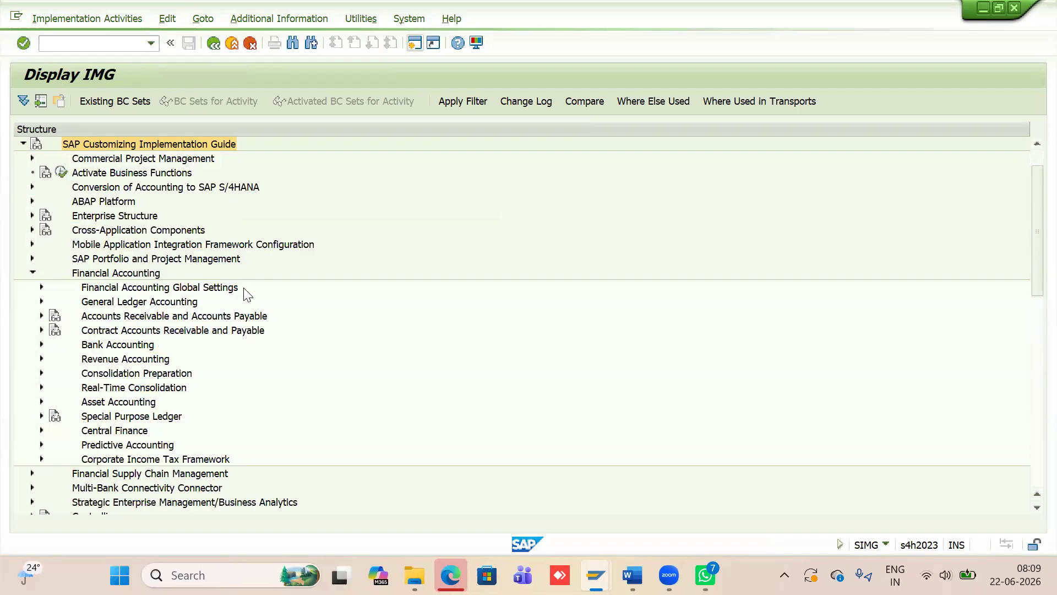
click(41, 287)
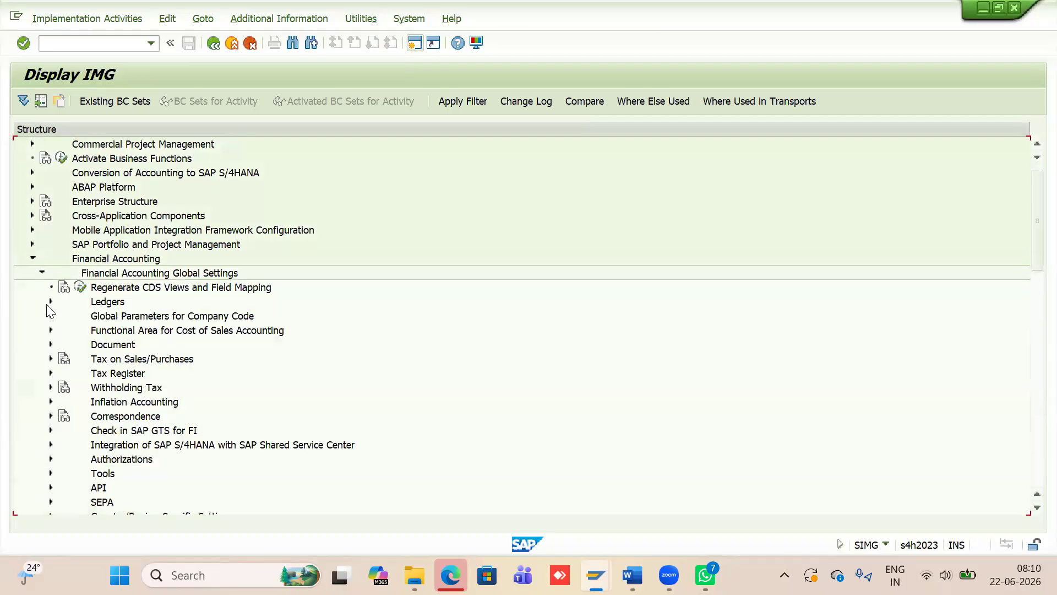
click(49, 303)
click(60, 330)
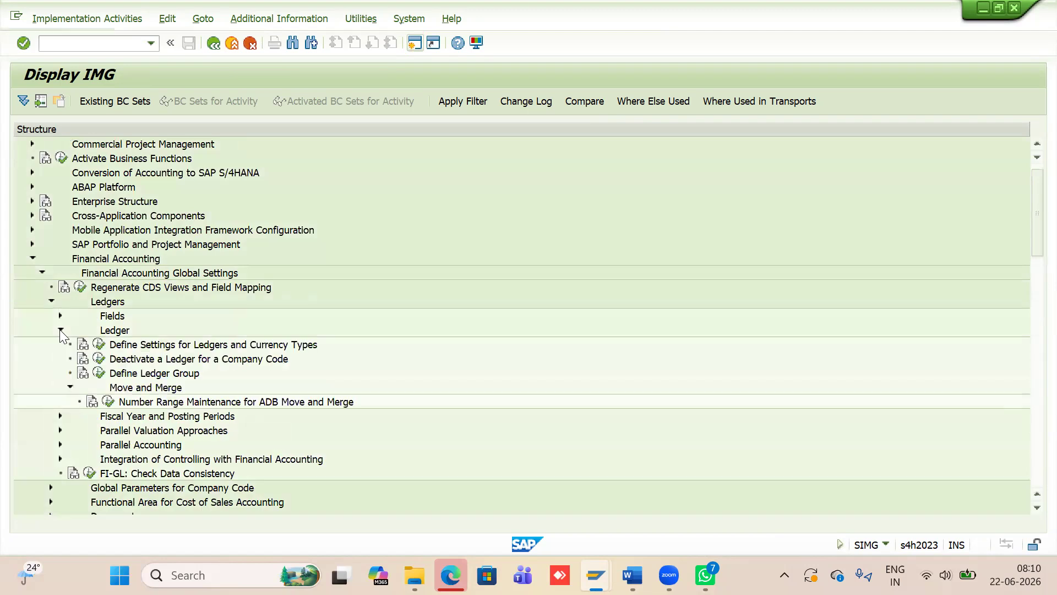
click(97, 344)
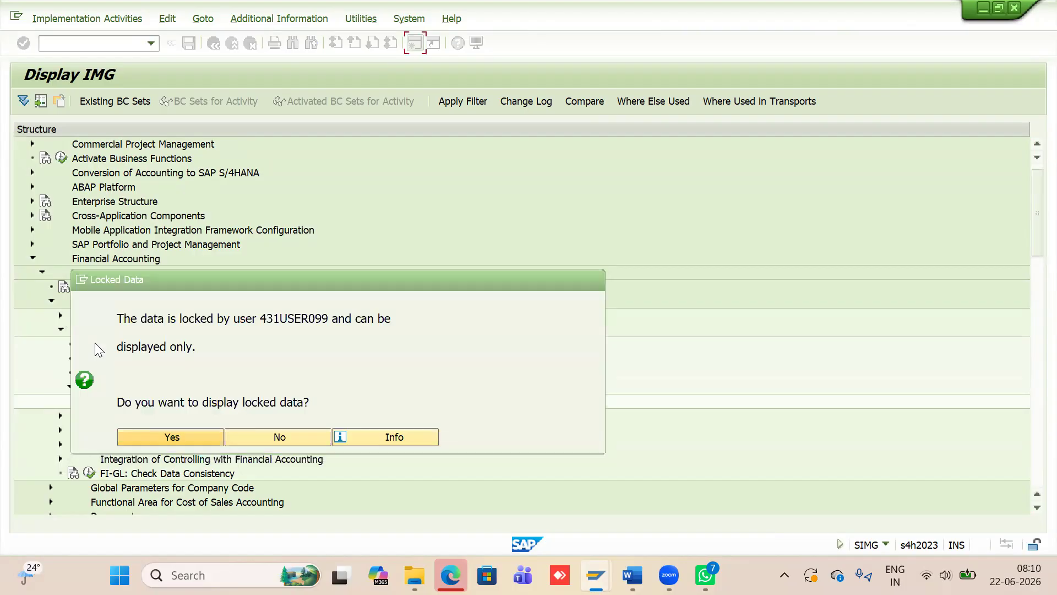
Step: Switch to the other SAP session and end its OKKP controlling area transaction with /n
key(alt+Tab)
key(alt+Tab)
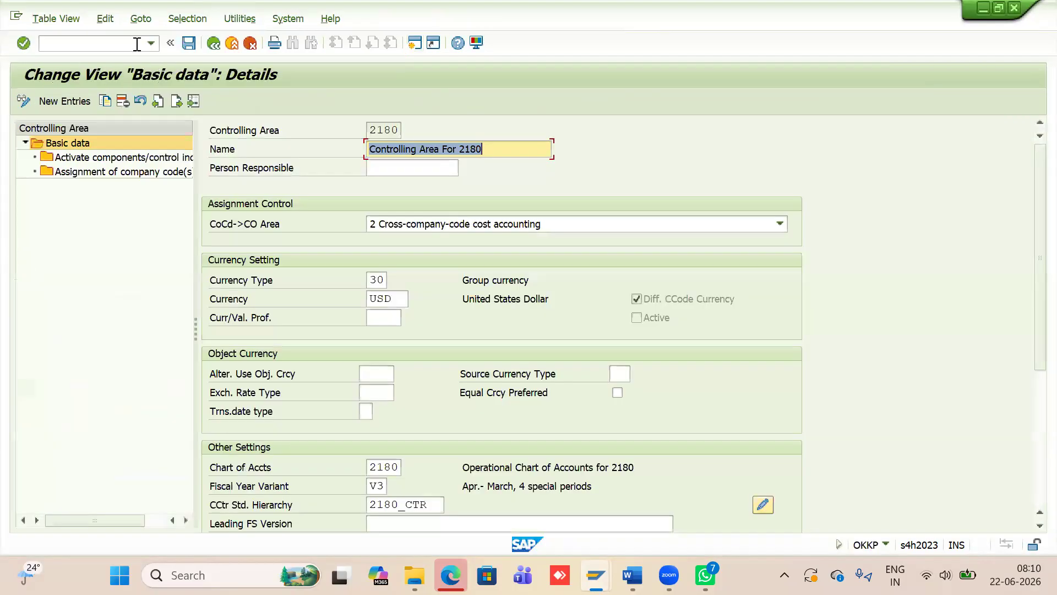
click(107, 46)
text(/n)
key(Return)
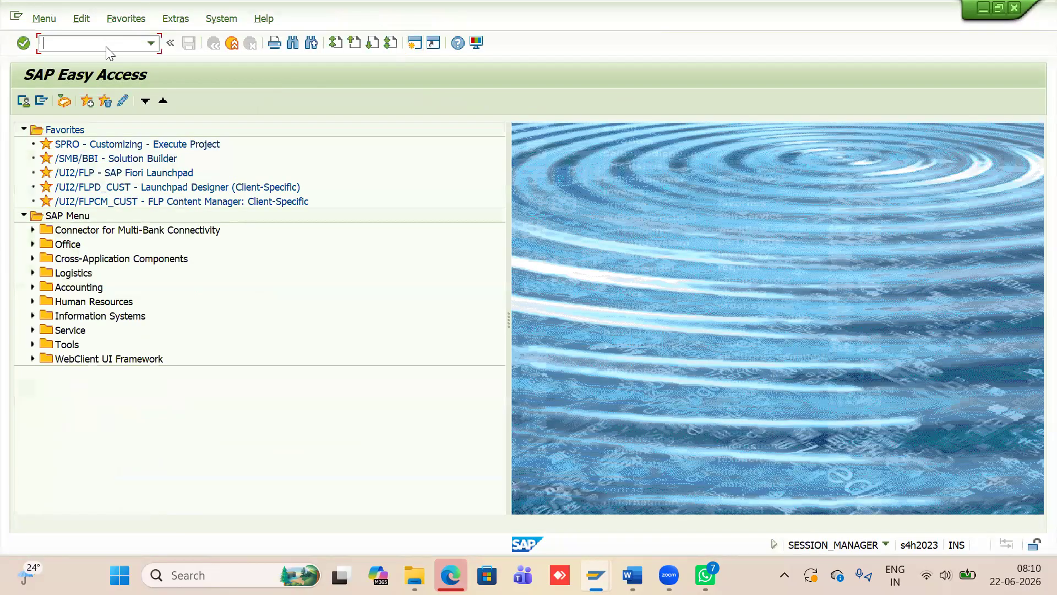
Step: Return to the IMG session, decline displaying the locked data and rerun Define Settings for Ledgers and Currency Types
key(alt+Tab)
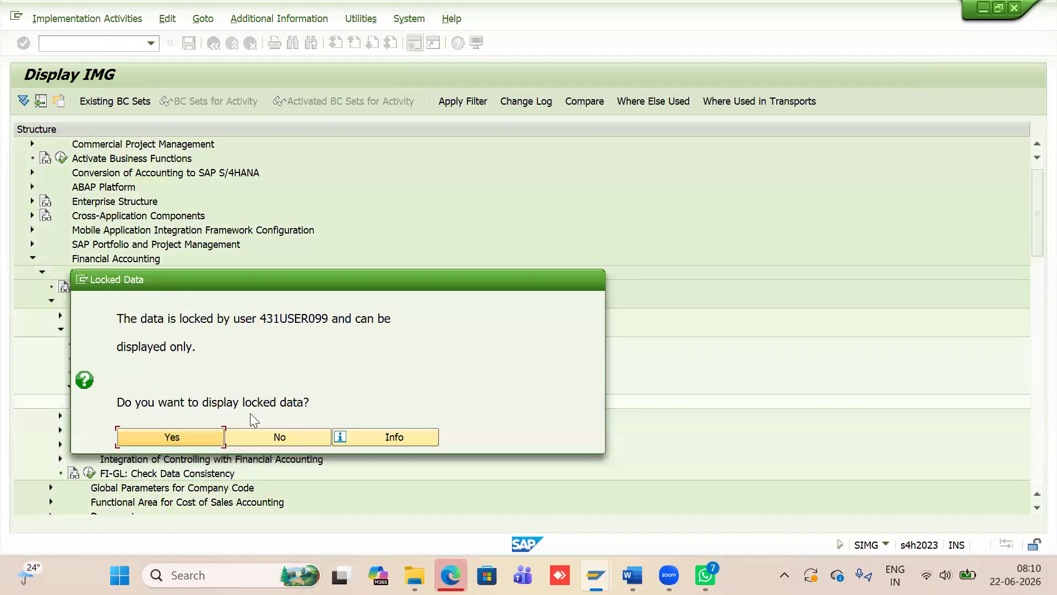
click(273, 438)
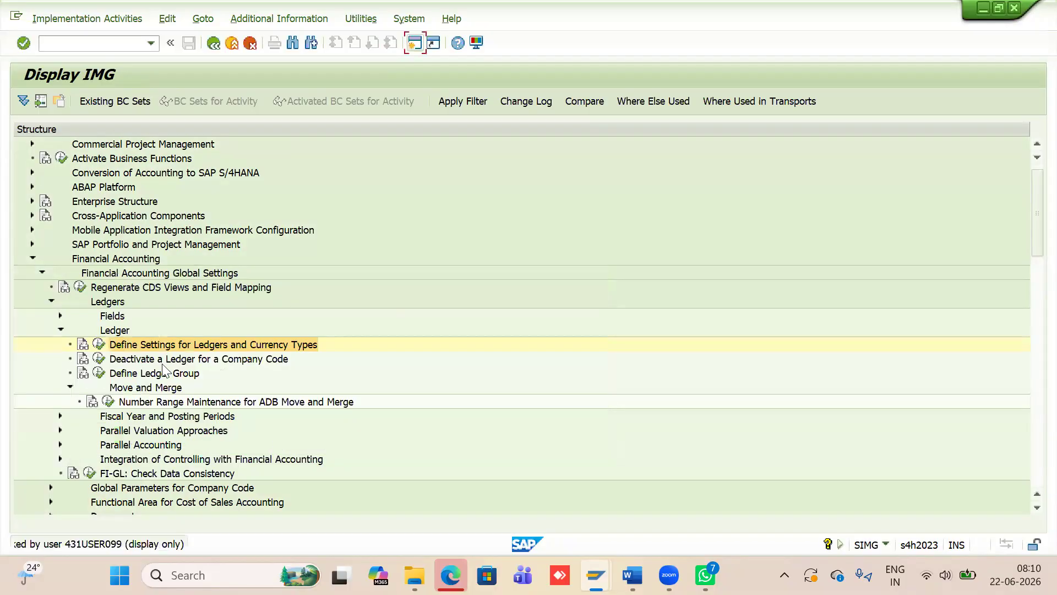
click(98, 344)
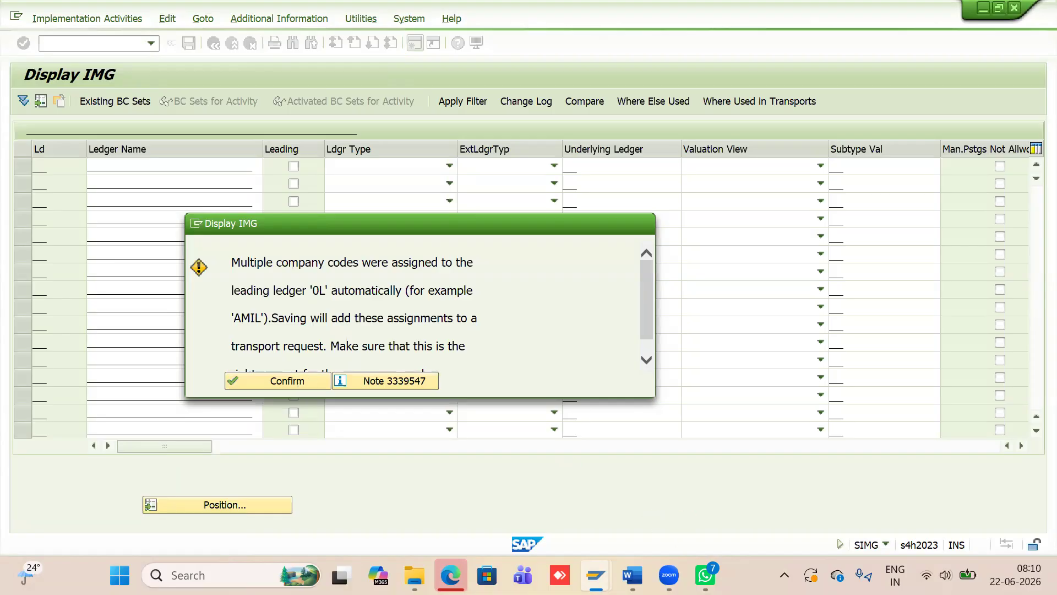
Step: Check the FINSC_LEDGER currency conversion notes in Word, and confirm the SAP warning about company codes assigned to leading ledger 0L
mouse_move(668, 576)
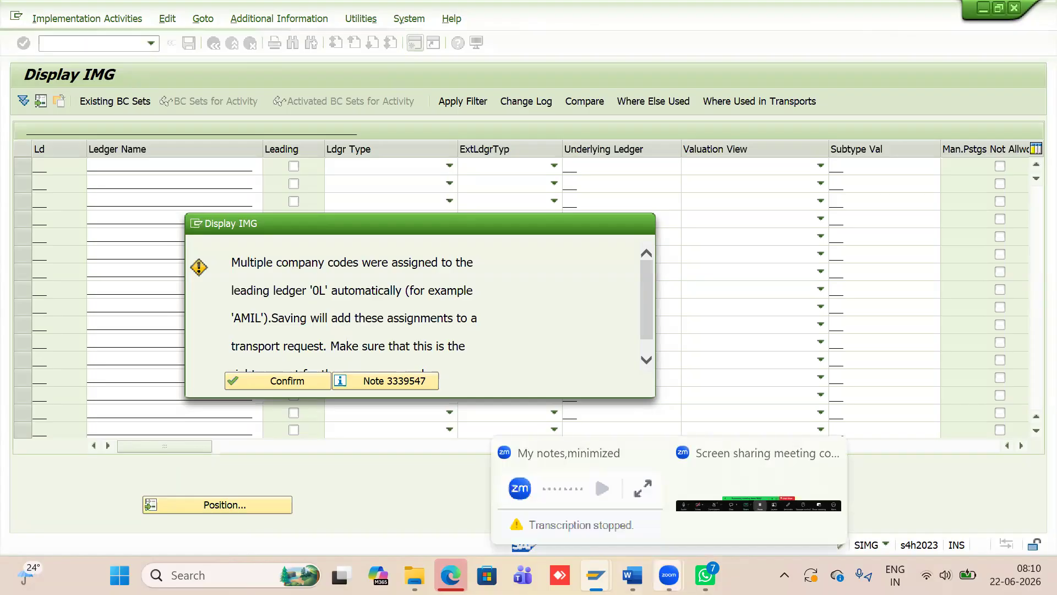
click(628, 470)
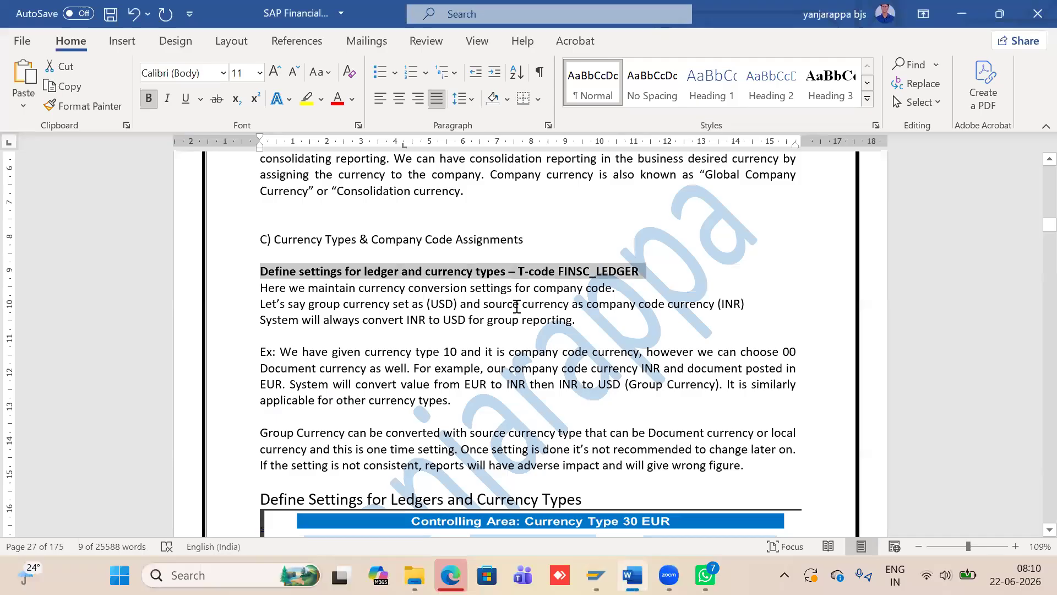
scroll(517, 307, down, 1)
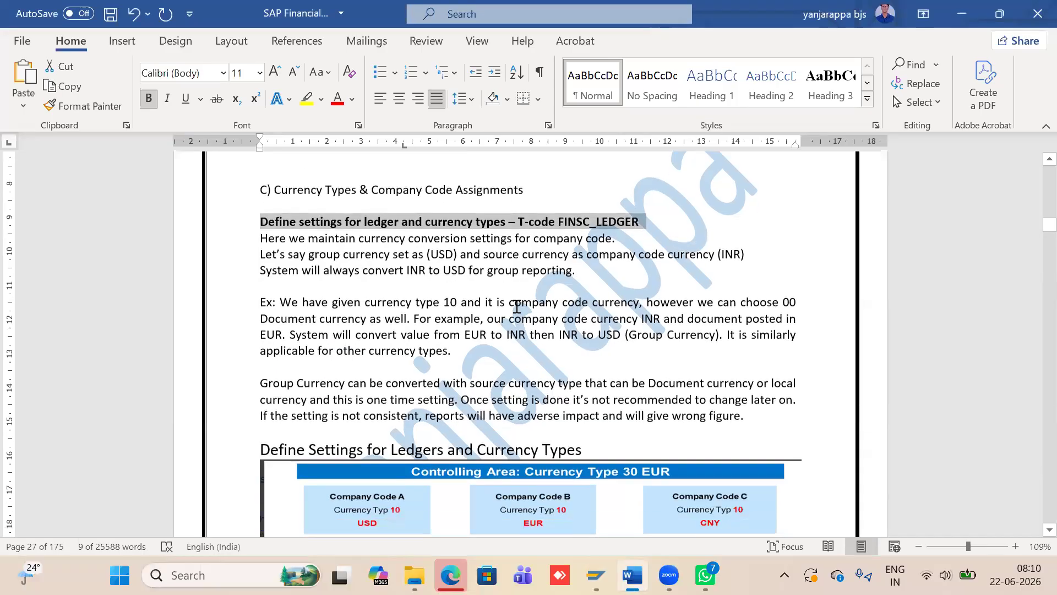
scroll(304, 268, down, 1)
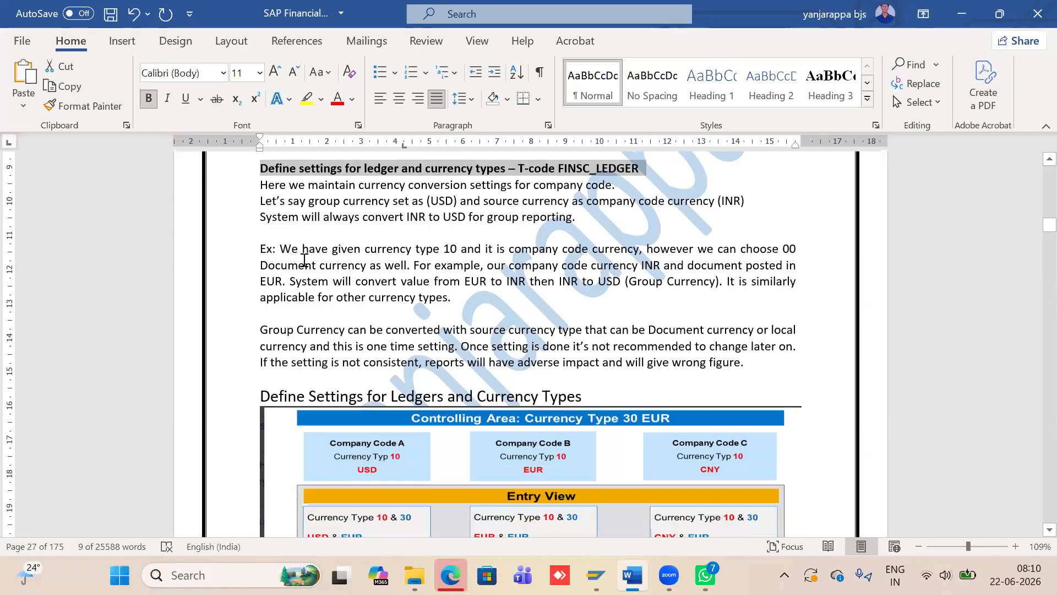
key(alt+Tab)
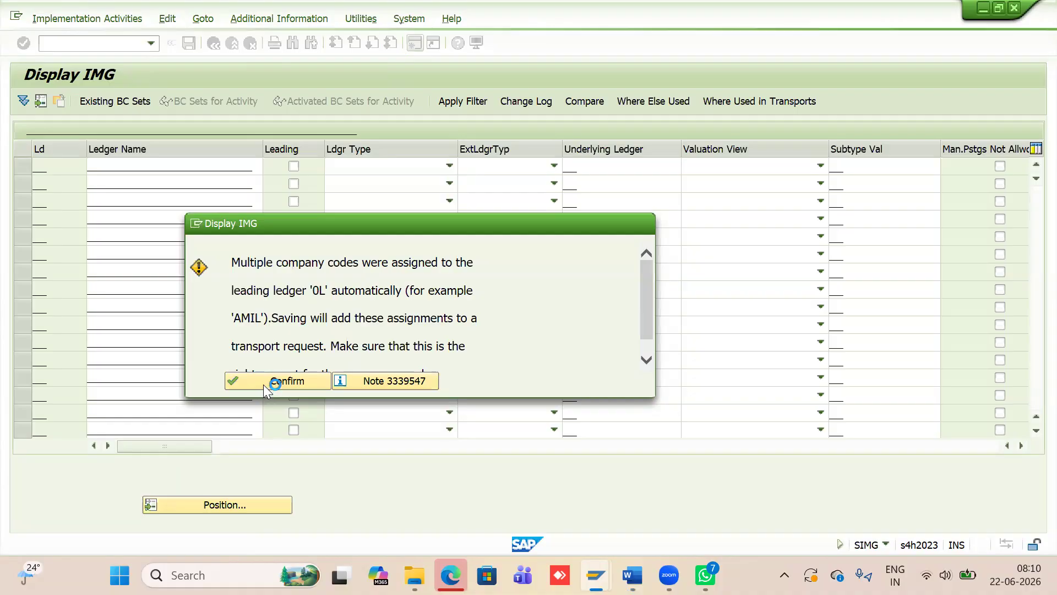
Step: Review in Word the example on choosing 00 Document currency and the definitions of Document Currency (00) and Company Code Currency (10)
key(alt+Tab)
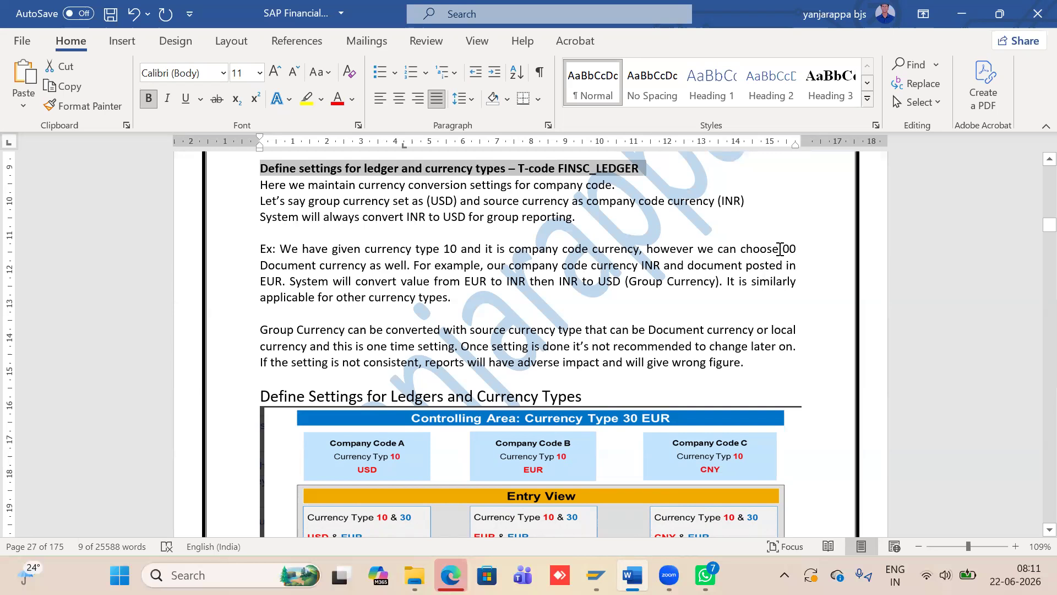
drag(782, 251, 797, 257)
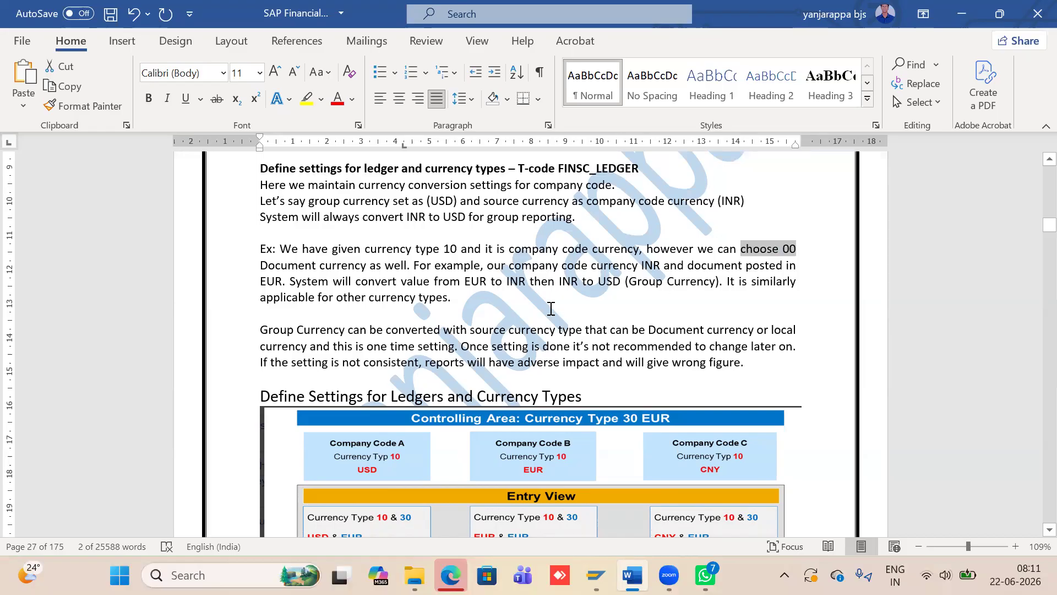
scroll(355, 296, down, 2)
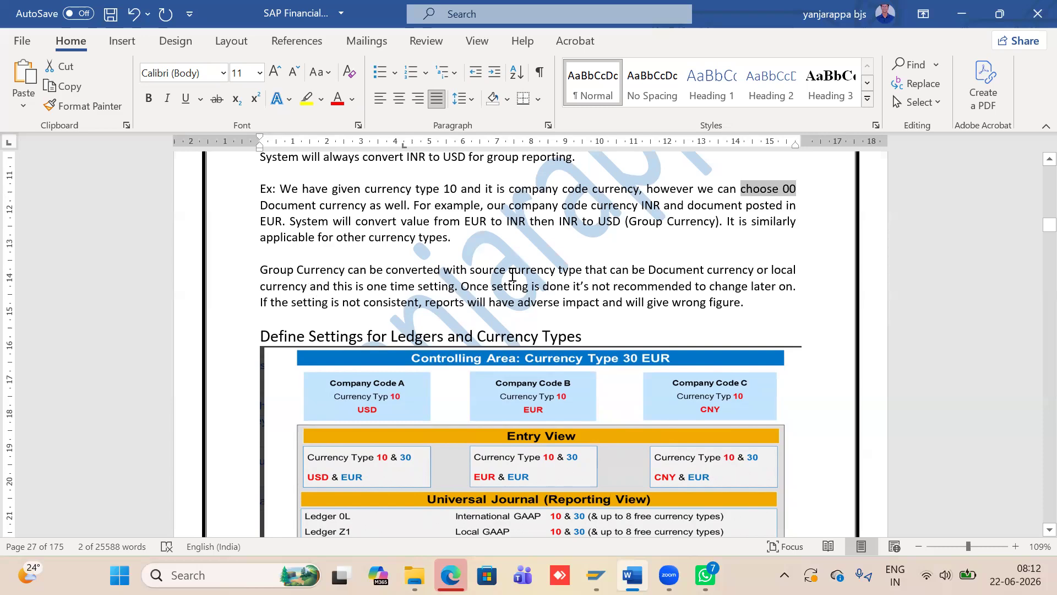
scroll(511, 273, up, 3)
scroll(511, 272, up, 8)
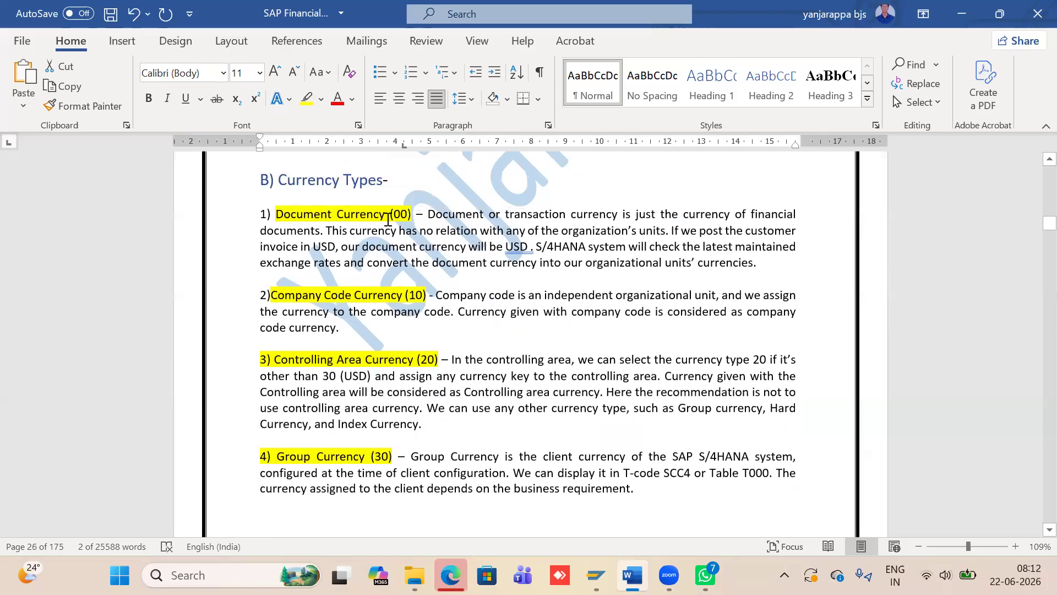
drag(407, 215, 277, 214)
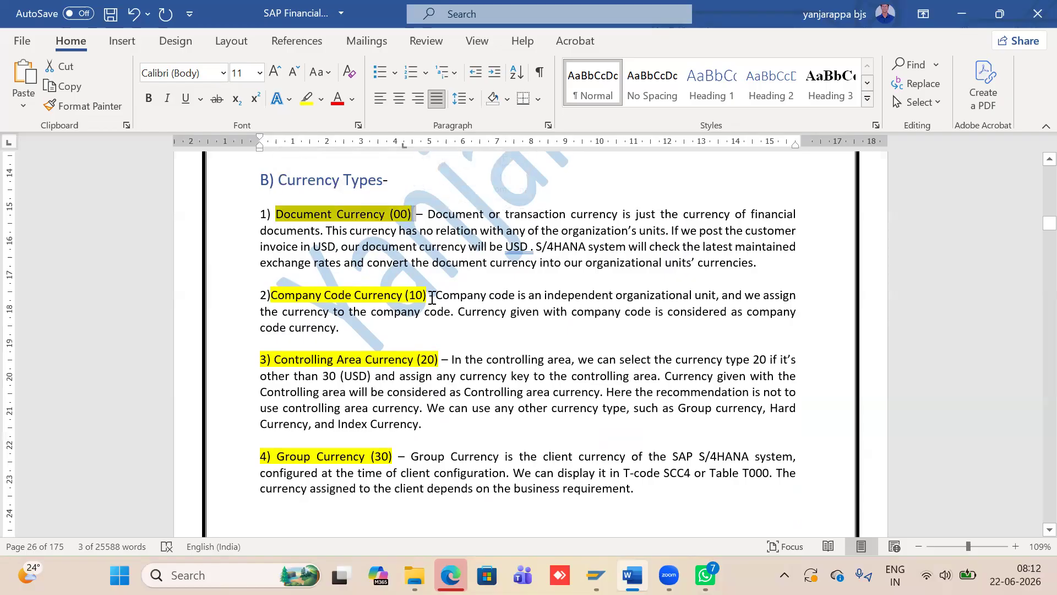
drag(432, 297, 272, 295)
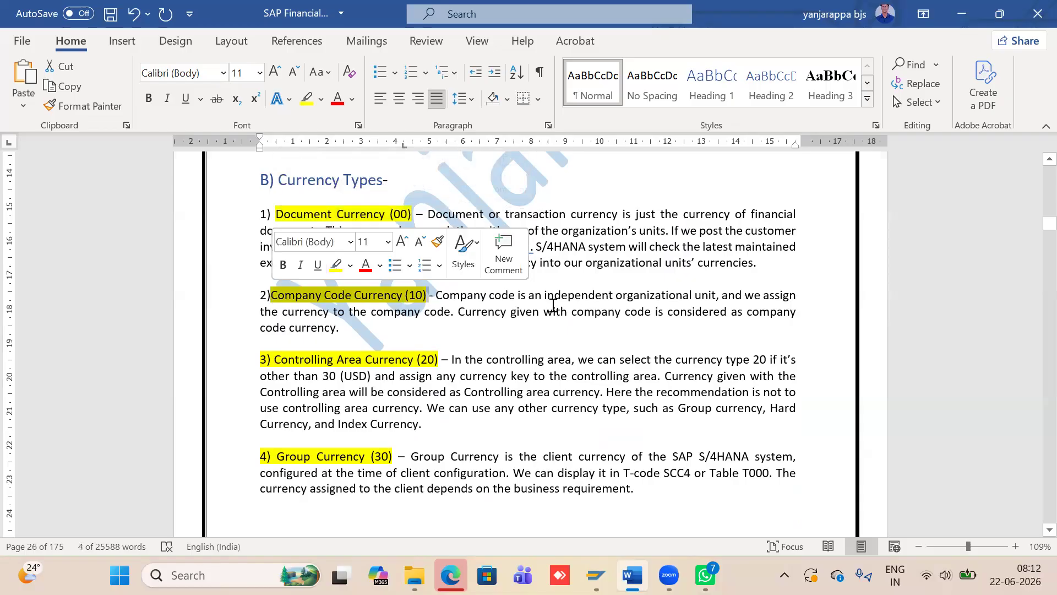
scroll(555, 307, down, 5)
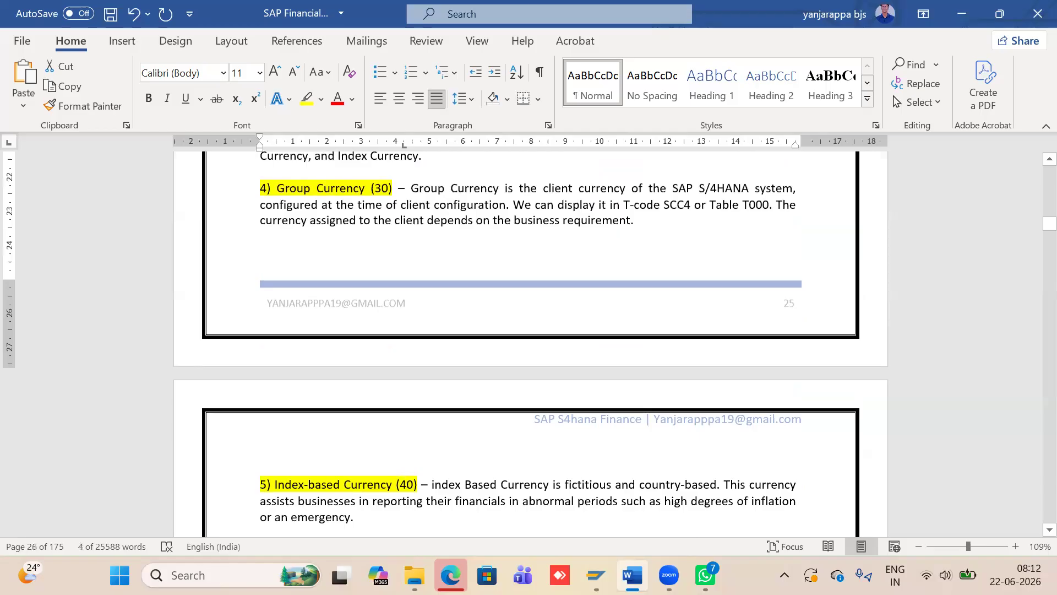
Step: Switch to SAP, accept the consistency check messages and open Global Currency Conversion Settings
click(596, 575)
click(589, 479)
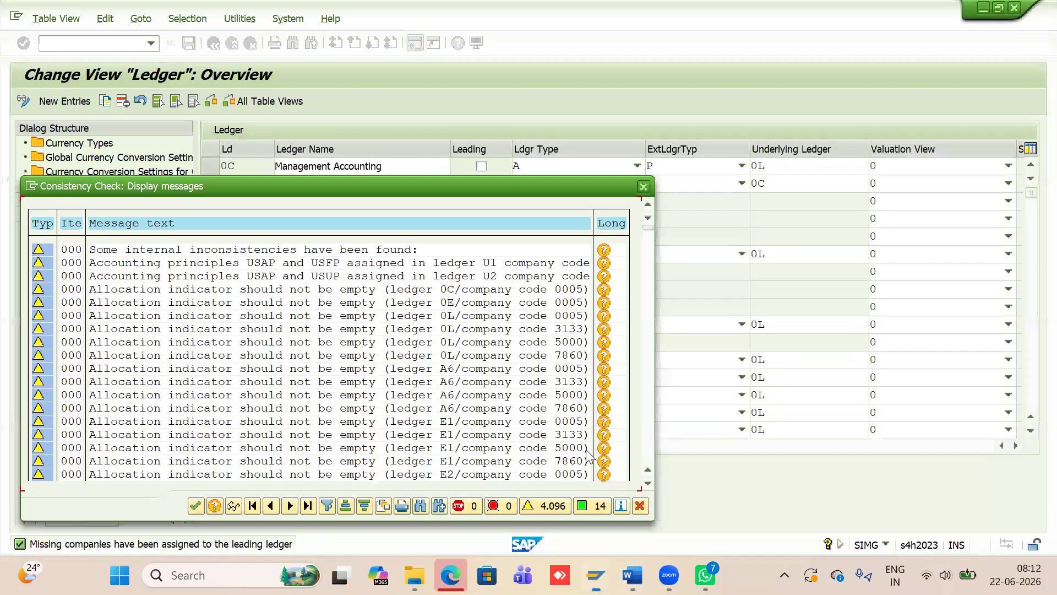
click(196, 505)
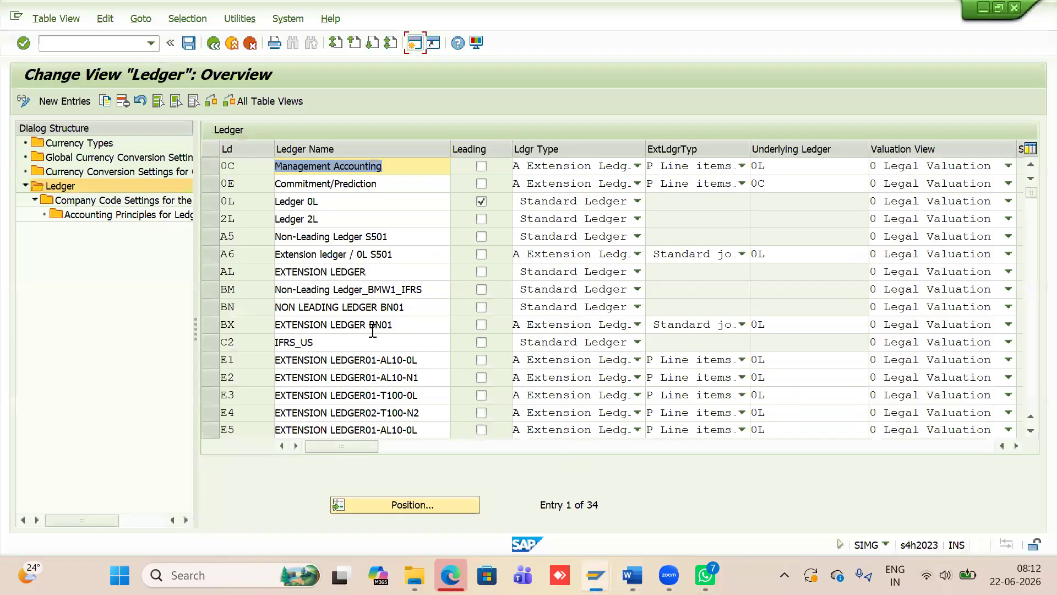
double_click(91, 158)
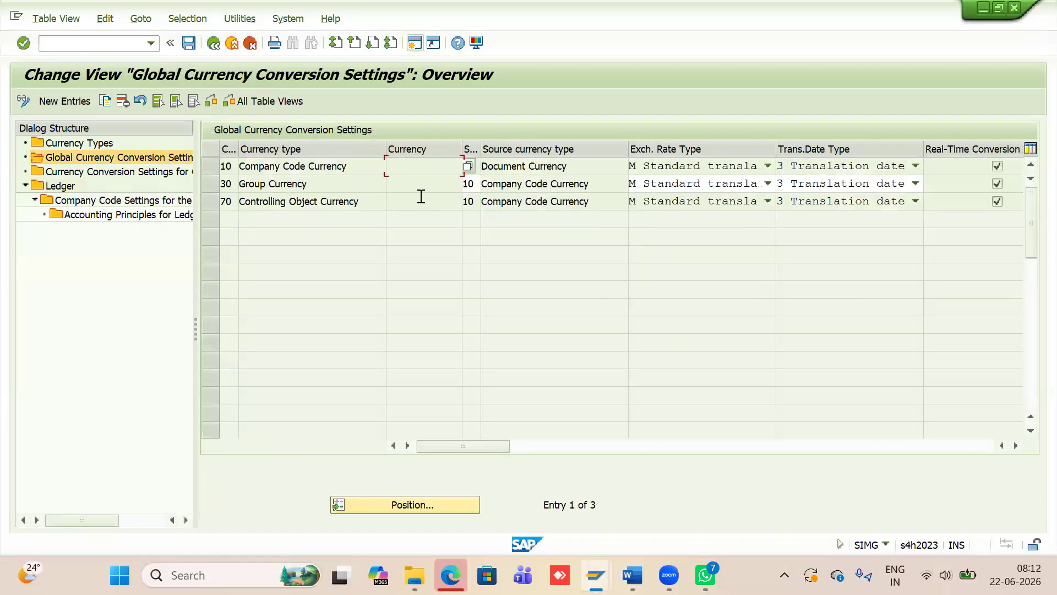
Step: Set the source currency type of Group Currency (30) to 00 in the global currency conversion settings
click(404, 188)
click(543, 168)
drag(474, 166, 457, 165)
click(473, 167)
double_click(469, 183)
text(00)
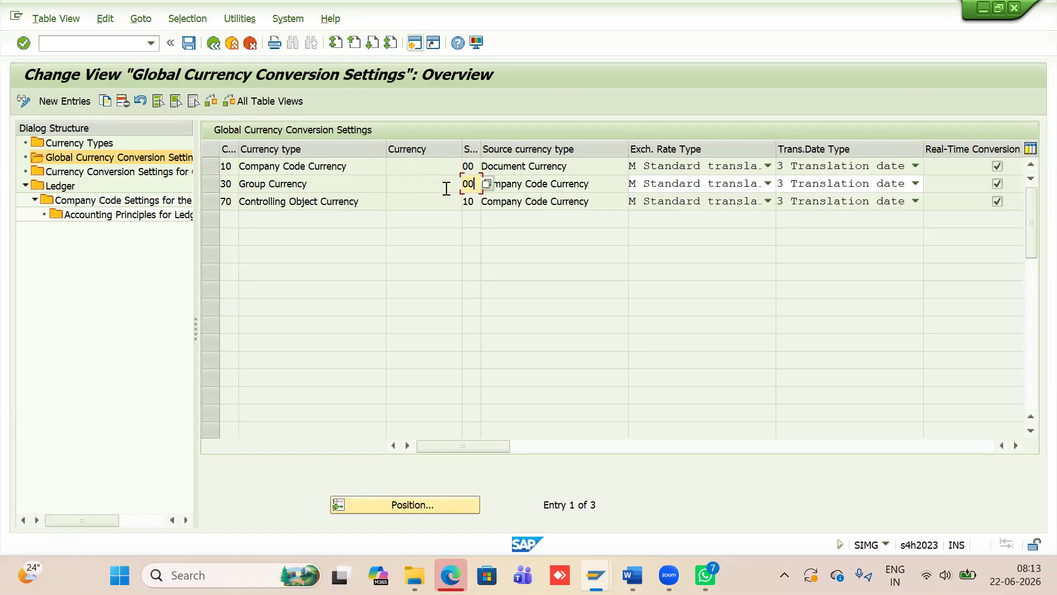
key(Return)
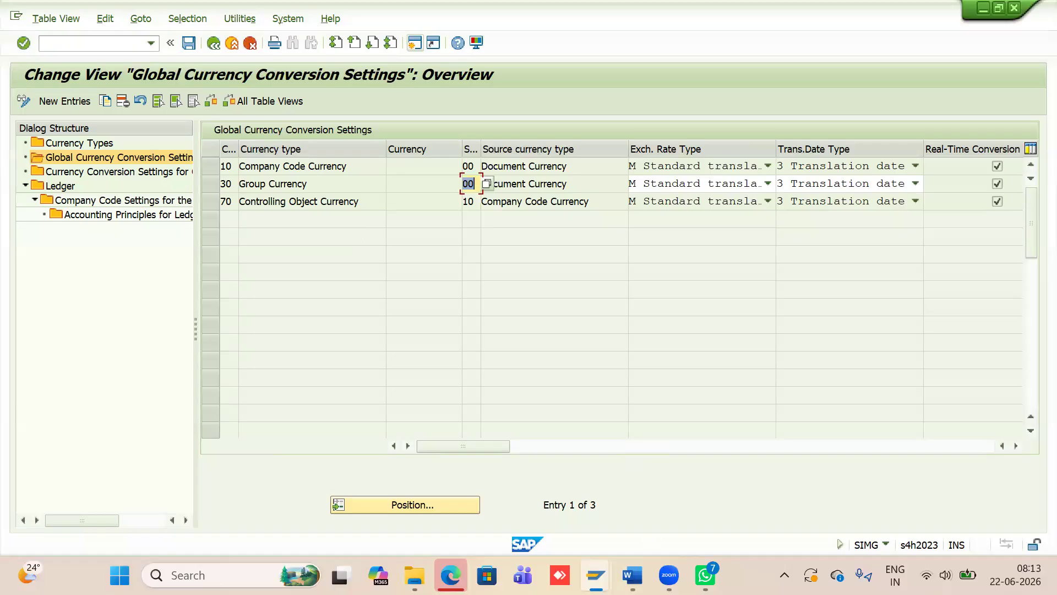
Step: Switch to Word and review the remaining currency types, the group currency conversion notes and the Define Settings for Ledgers and Currency Types diagram
mouse_move(595, 575)
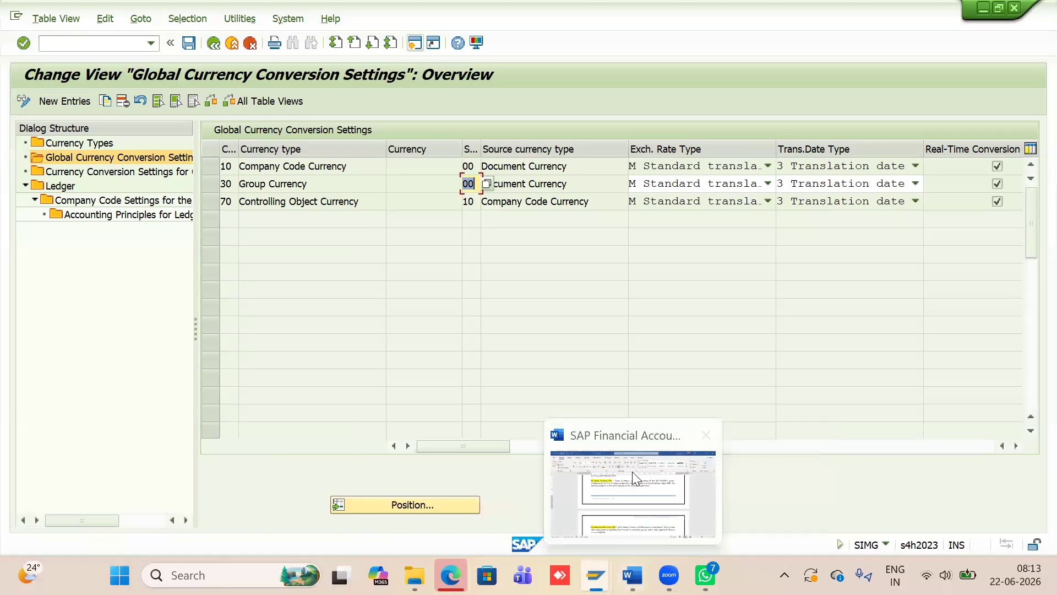
click(633, 471)
scroll(554, 307, down, 4)
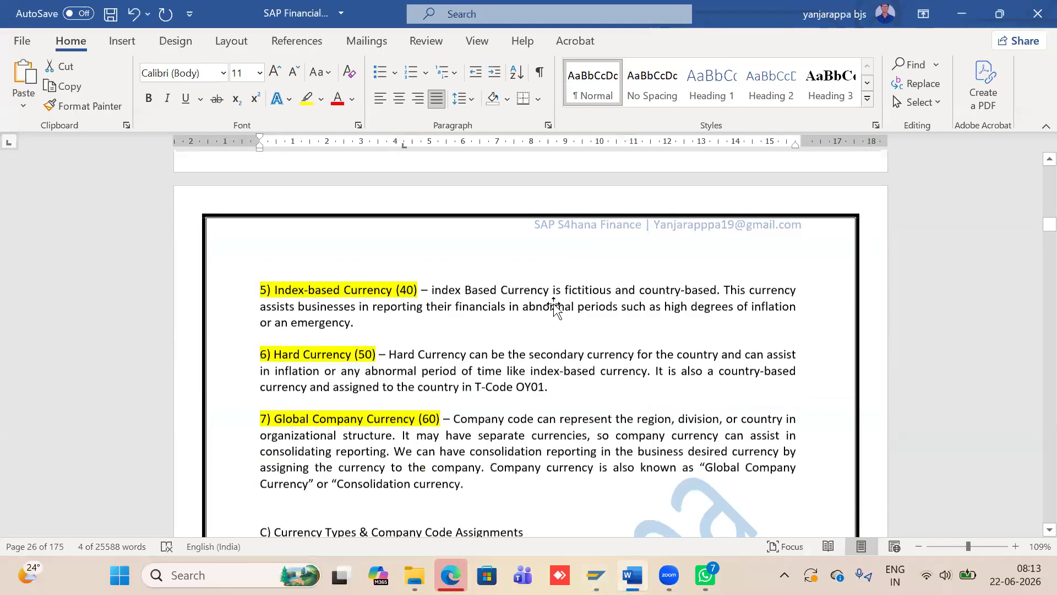
scroll(555, 307, down, 10)
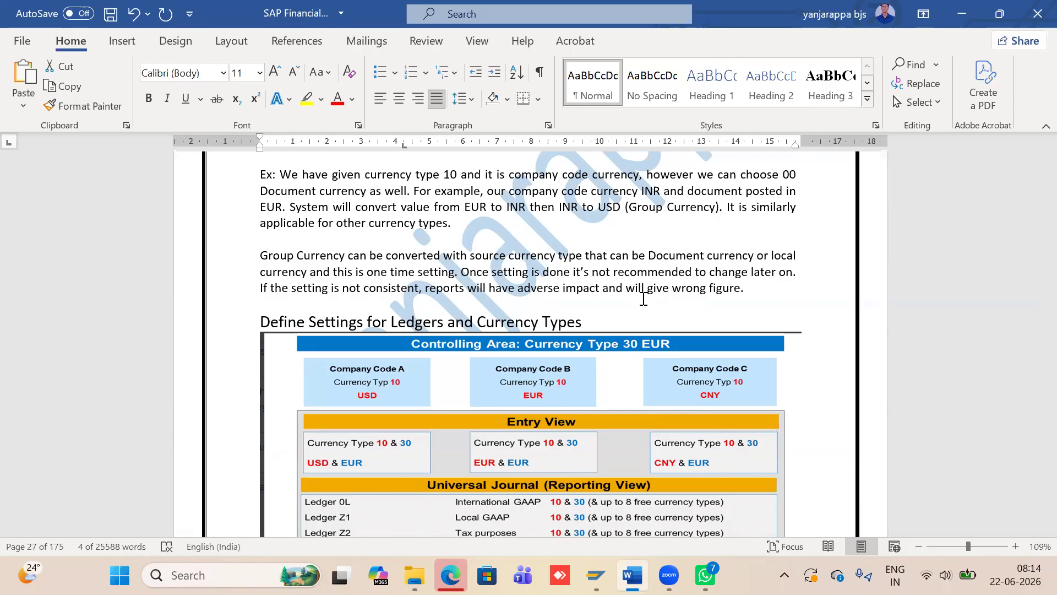
scroll(644, 299, down, 2)
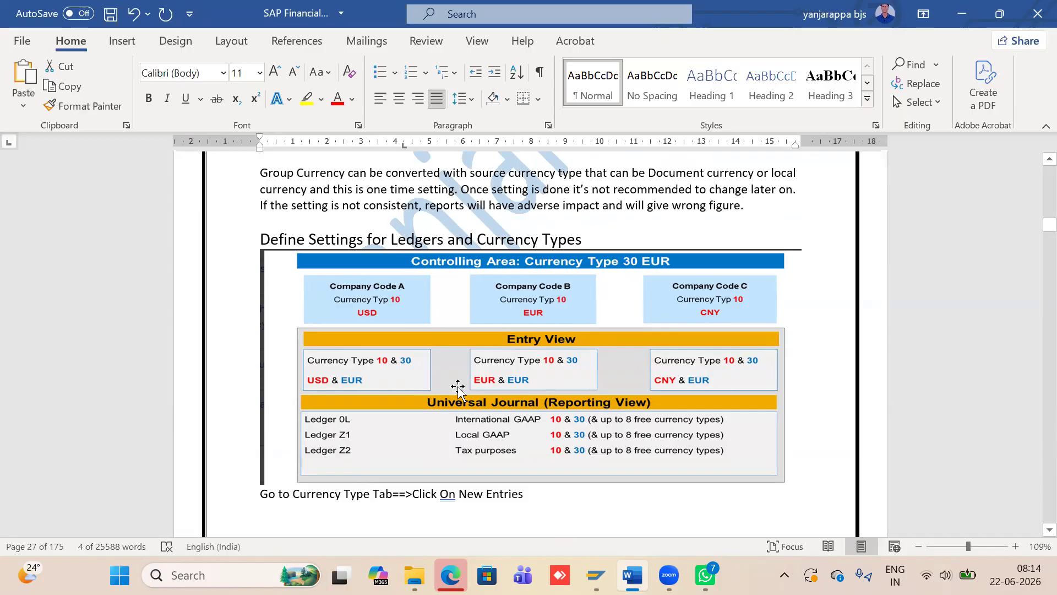
scroll(540, 418, down, 2)
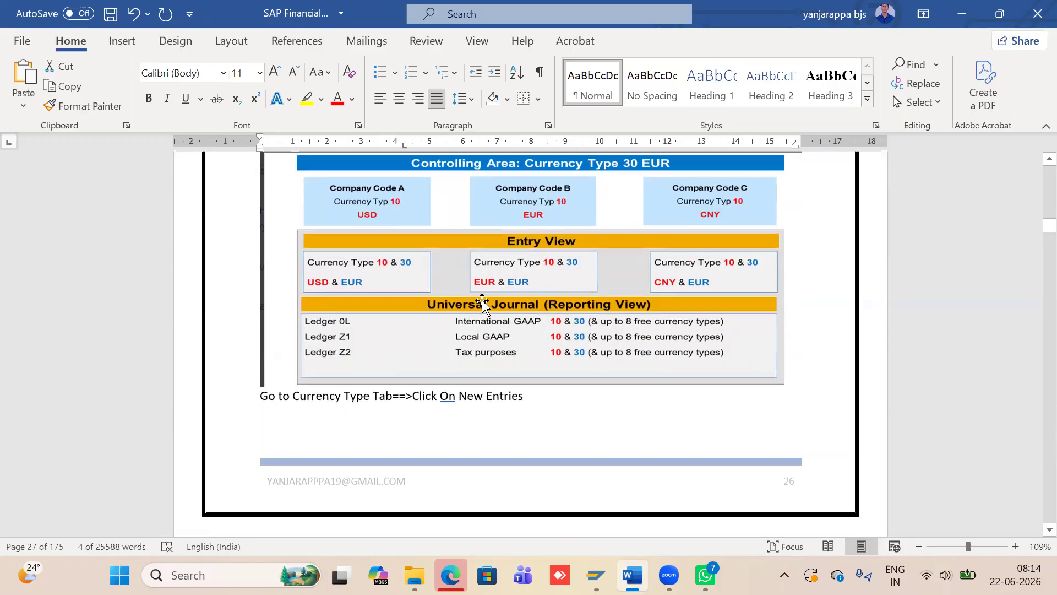